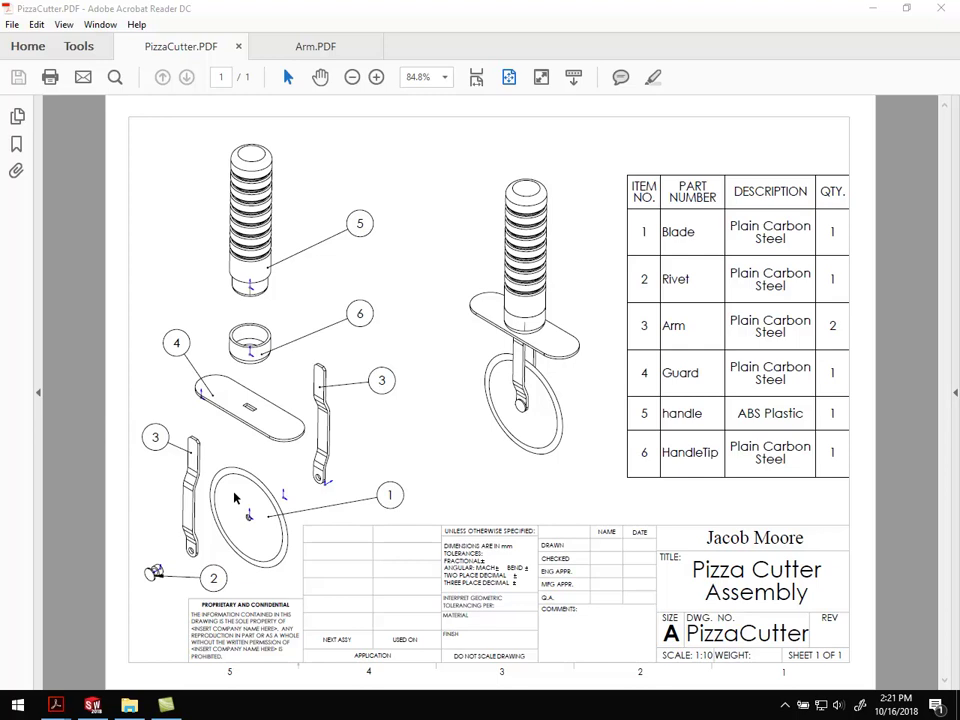
Bring up the Arm.PDF drawing, collapse both side panes to enlarge it, and examine the arm's dimensions
{"action": "mouse_move", "coordinate": [56, 705]}
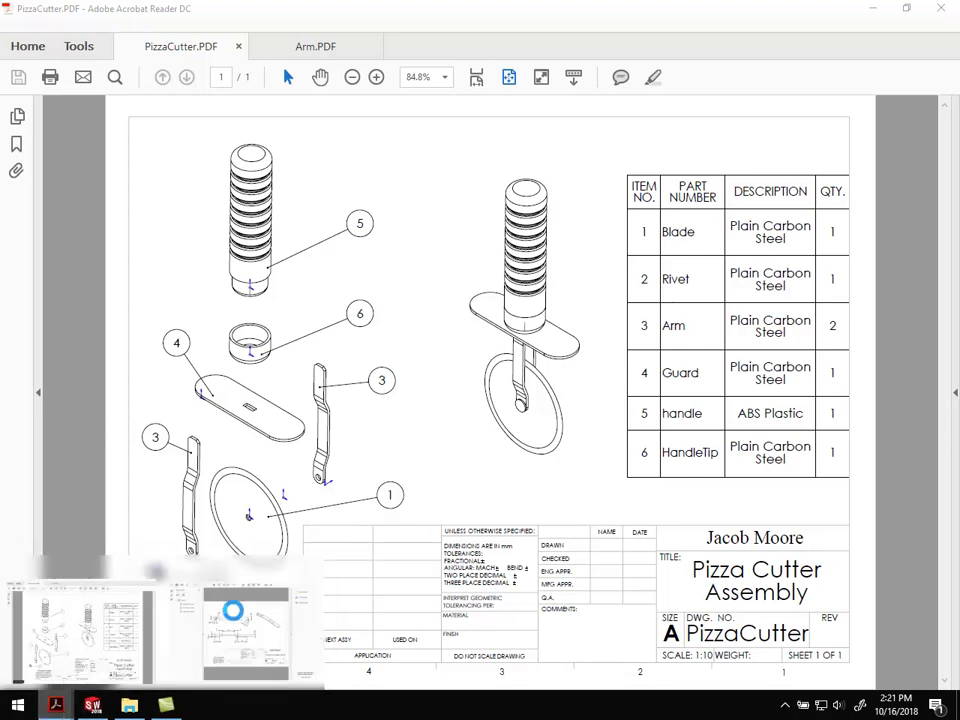
{"action": "left_click", "coordinate": [262, 640]}
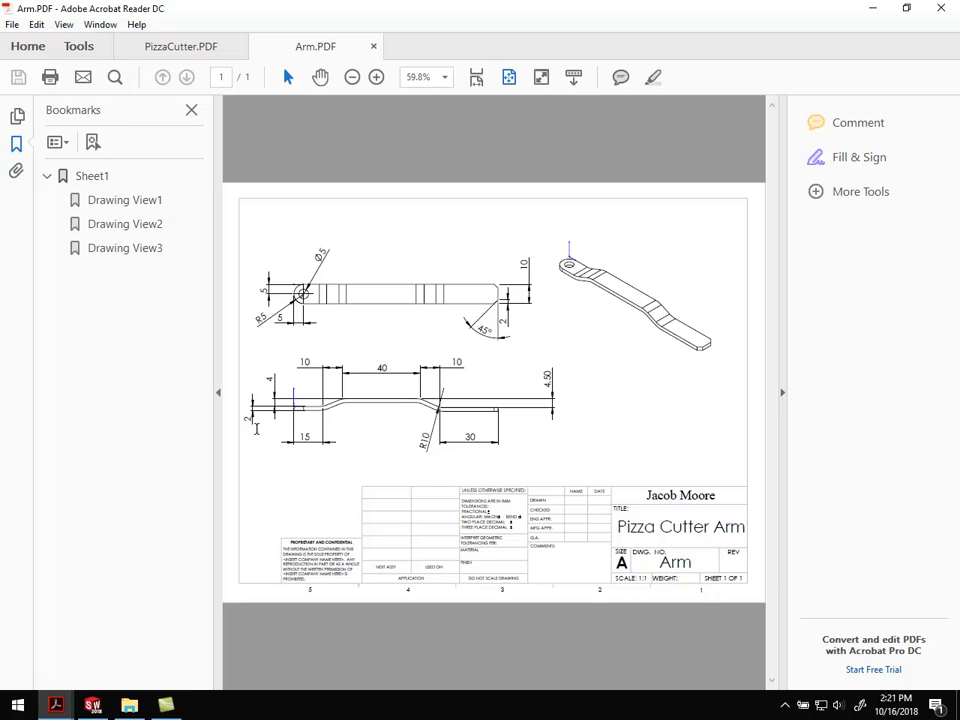
{"action": "left_click", "coordinate": [218, 392]}
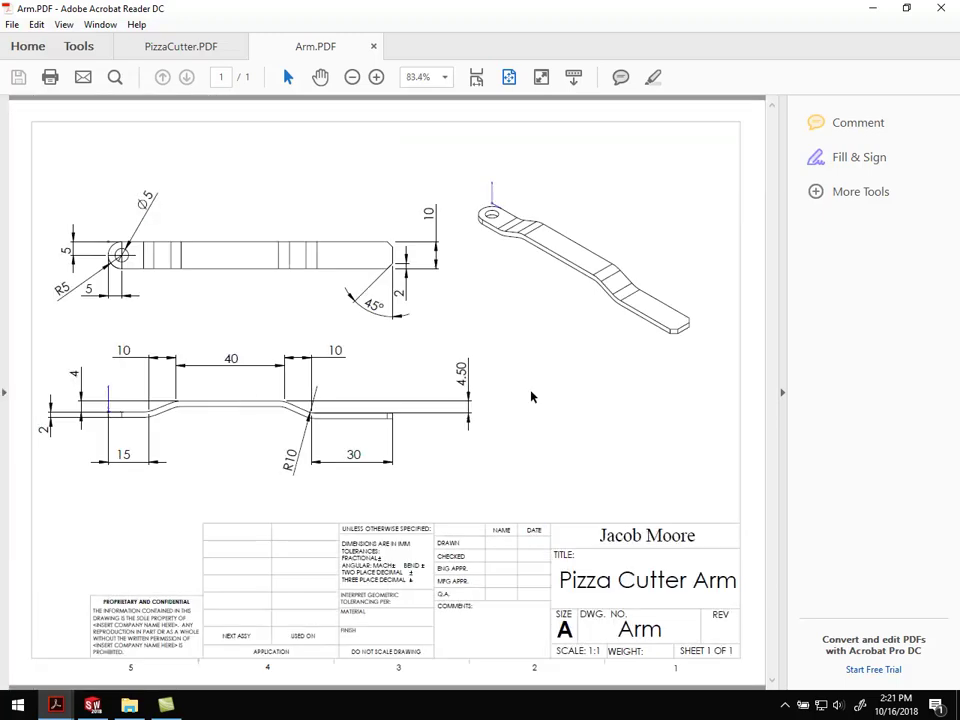
{"action": "left_click", "coordinate": [782, 393]}
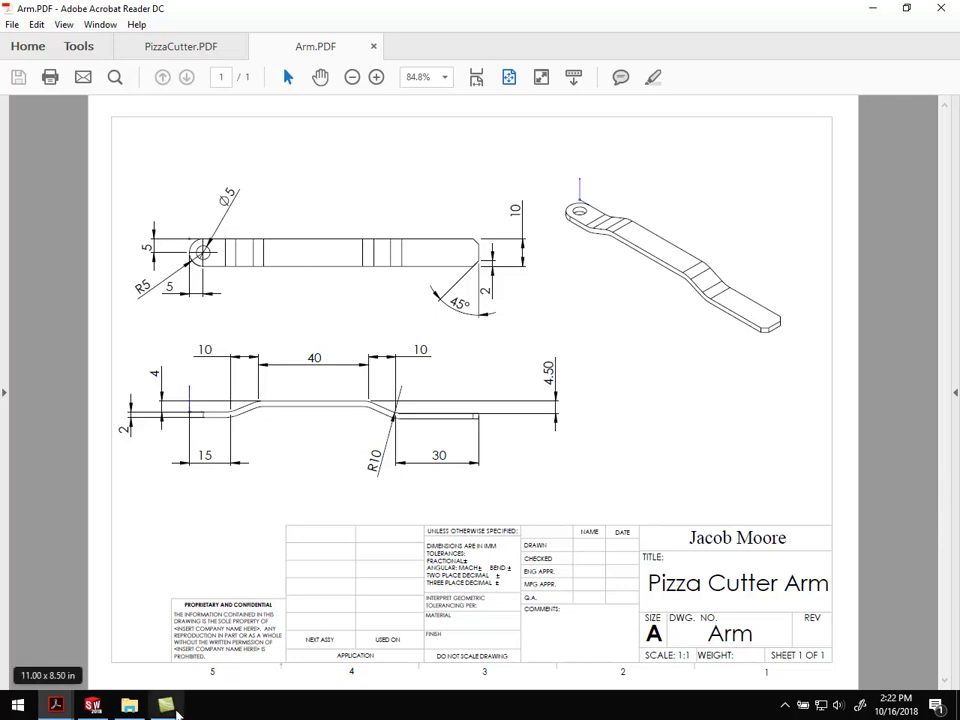
Switch to SOLIDWORKS, create a new part document and set its units to MMGS
{"action": "left_click", "coordinate": [93, 706]}
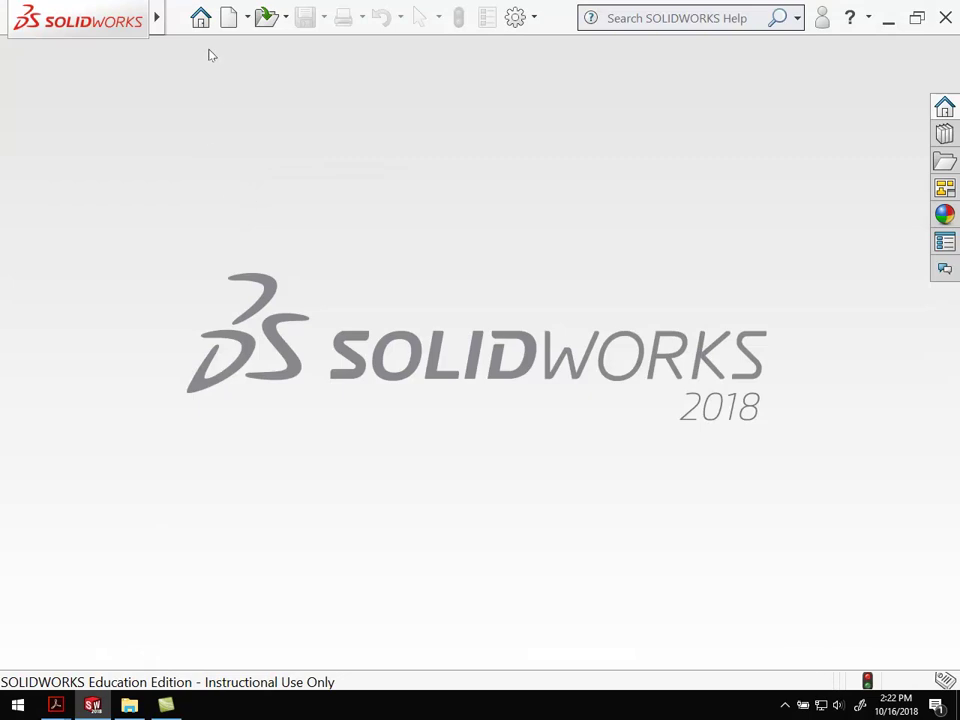
{"action": "left_click", "coordinate": [231, 18]}
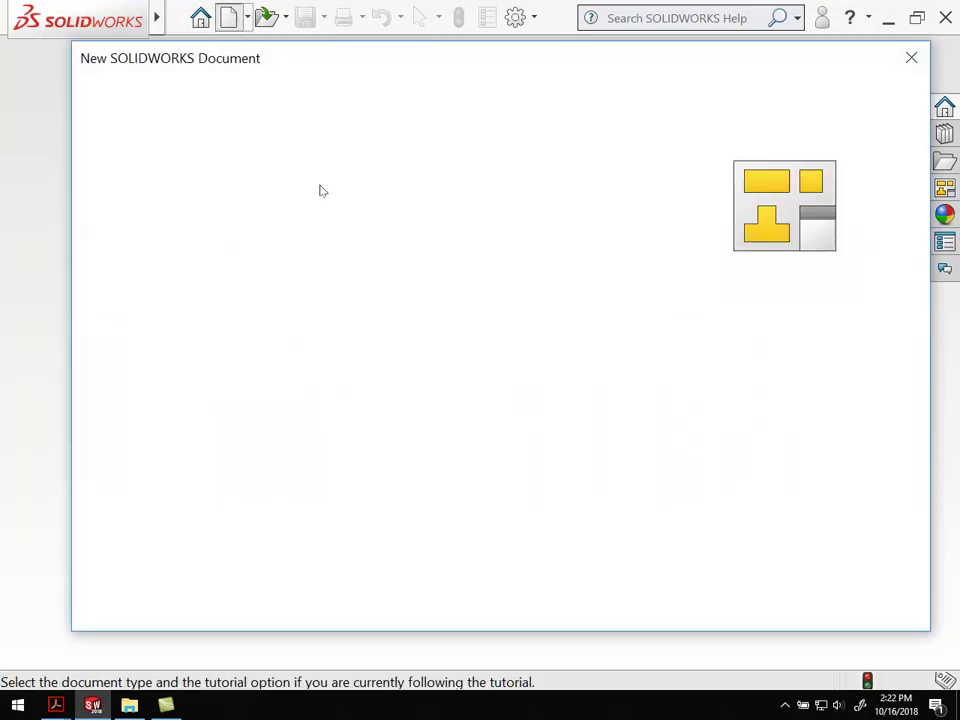
{"action": "left_click", "coordinate": [662, 595]}
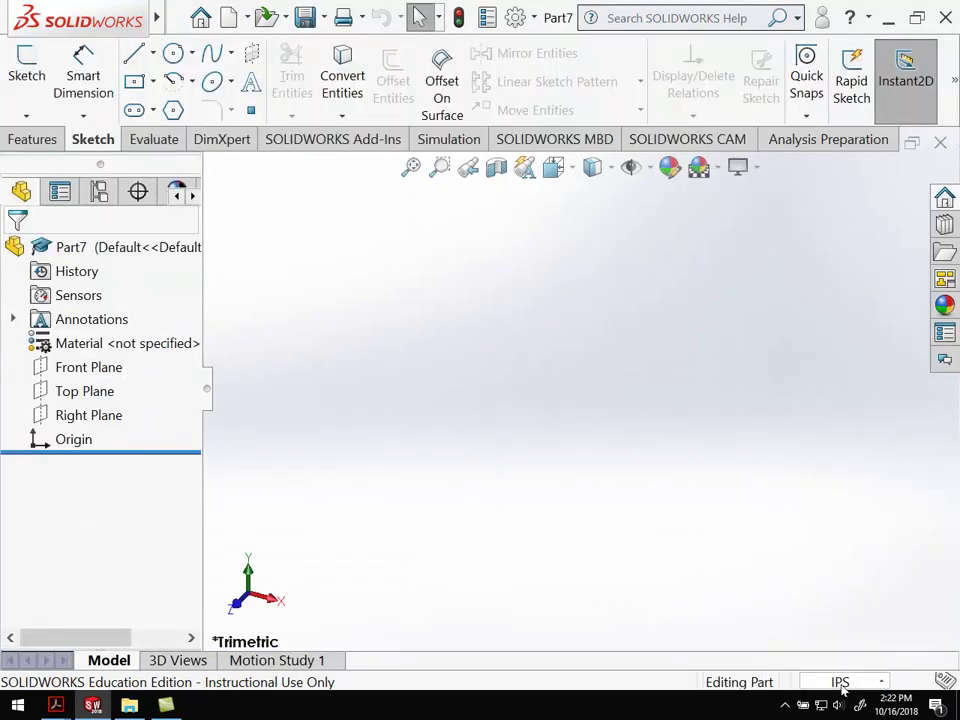
{"action": "left_click", "coordinate": [841, 683]}
{"action": "left_click", "coordinate": [752, 589]}
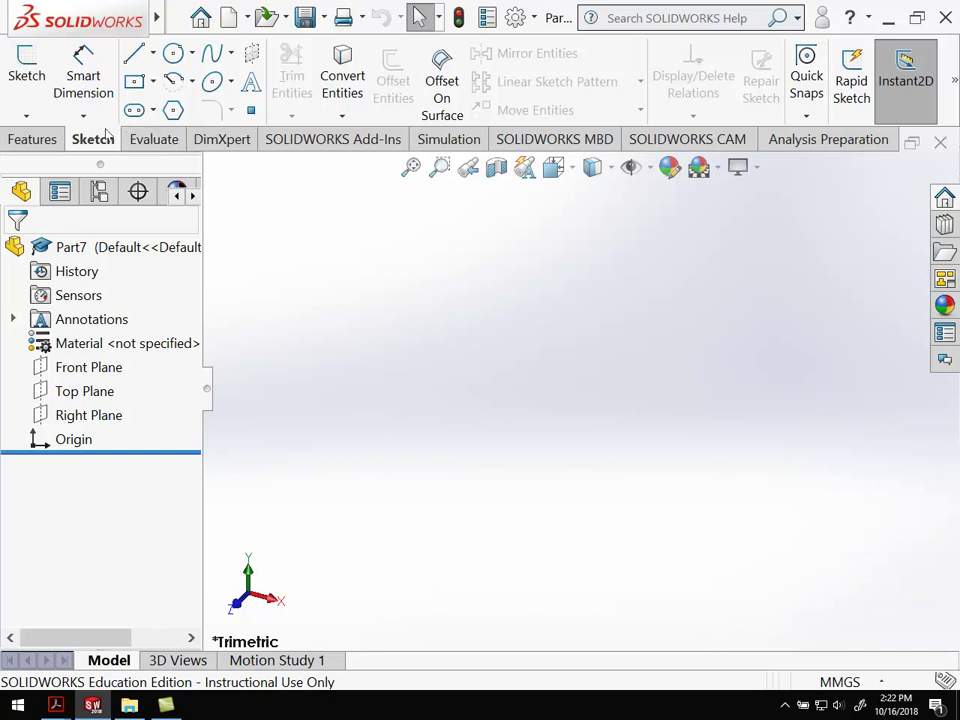
Start a new sketch on the Front Plane
{"action": "left_click", "coordinate": [32, 140]}
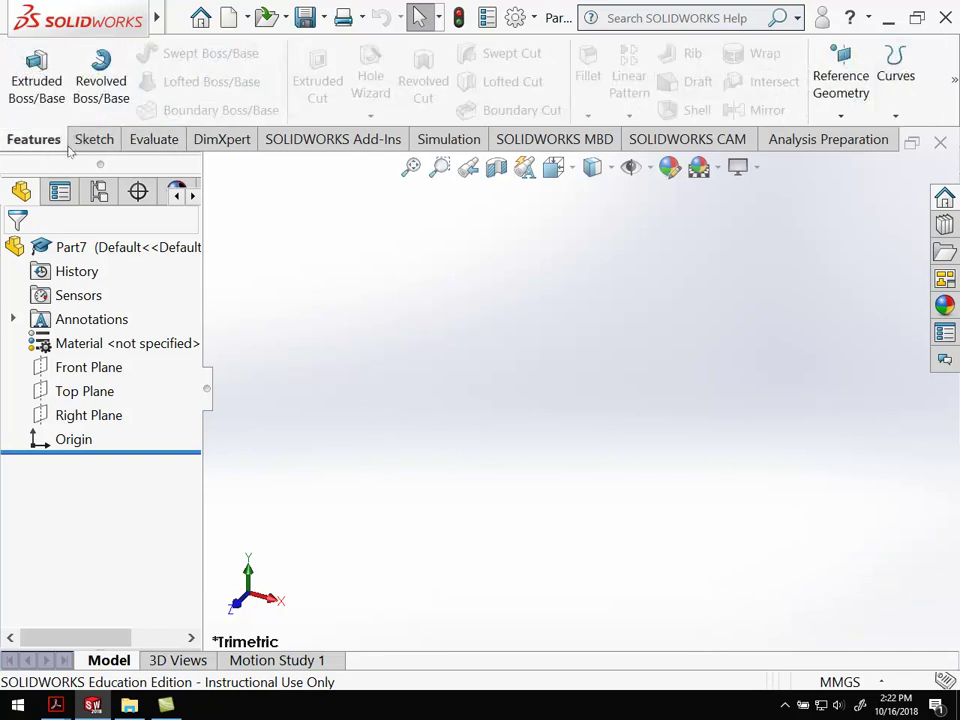
{"action": "left_click", "coordinate": [80, 140]}
{"action": "left_click", "coordinate": [22, 55]}
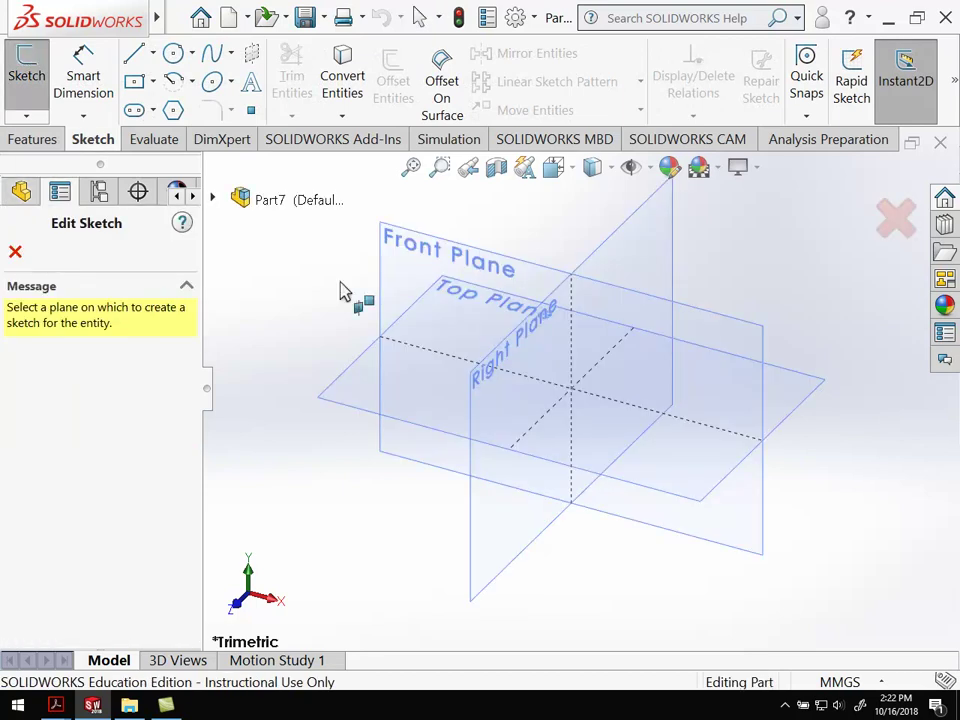
{"action": "left_click", "coordinate": [724, 358]}
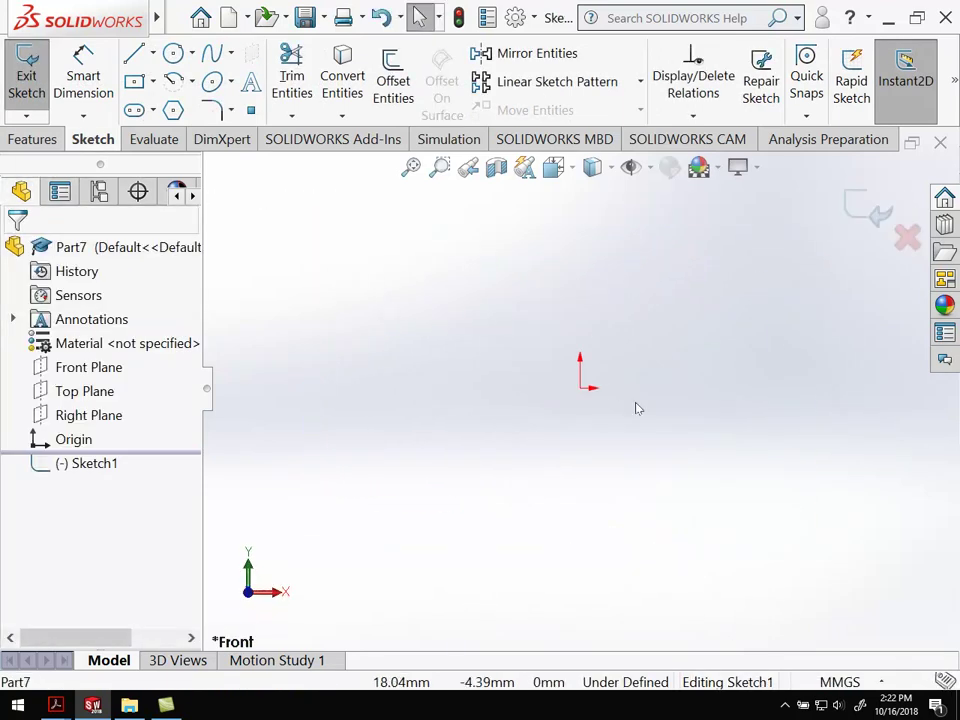
Following the Arm.PDF side view, sketch five connected lines from the origin: horizontal about 31 mm, rising, horizontal, descending, horizontal
{"action": "left_click", "coordinate": [134, 53]}
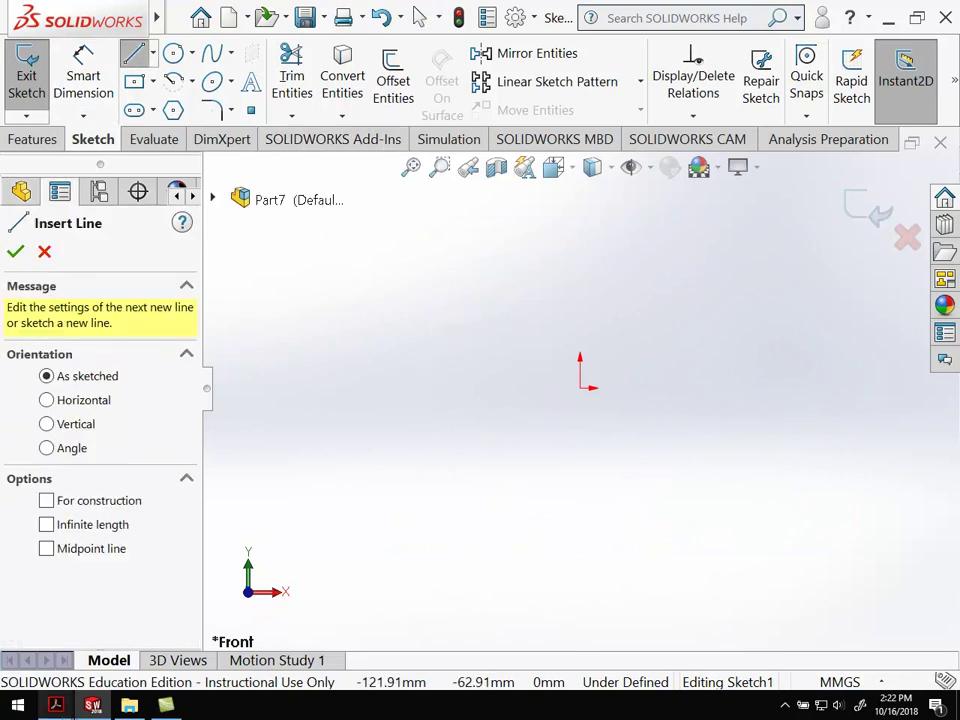
{"action": "mouse_move", "coordinate": [60, 706]}
{"action": "left_click", "coordinate": [190, 647]}
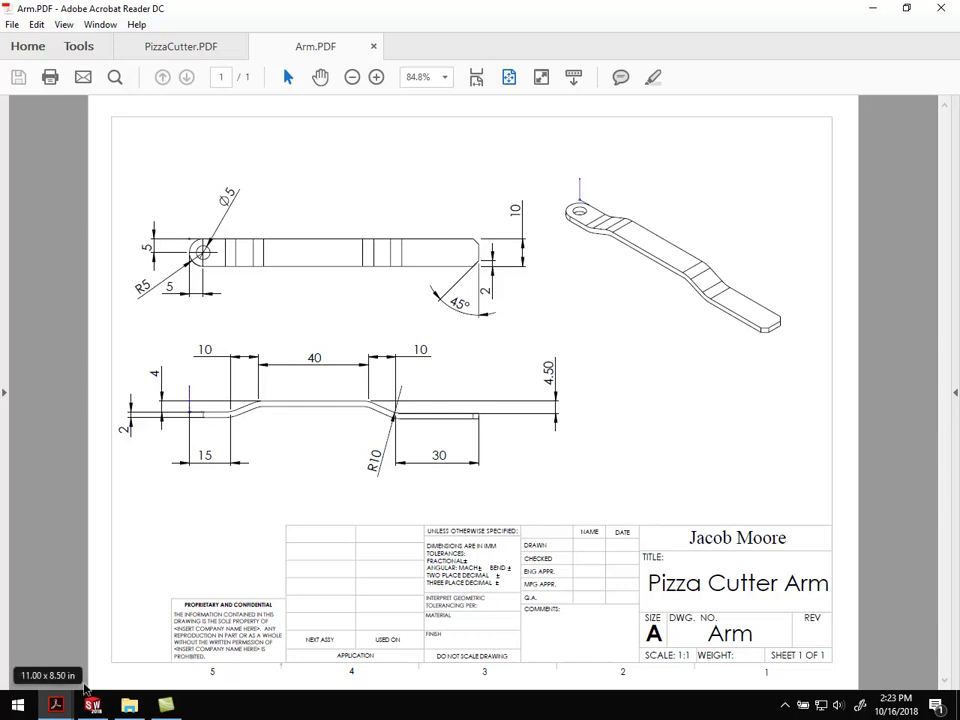
{"action": "left_click", "coordinate": [115, 707]}
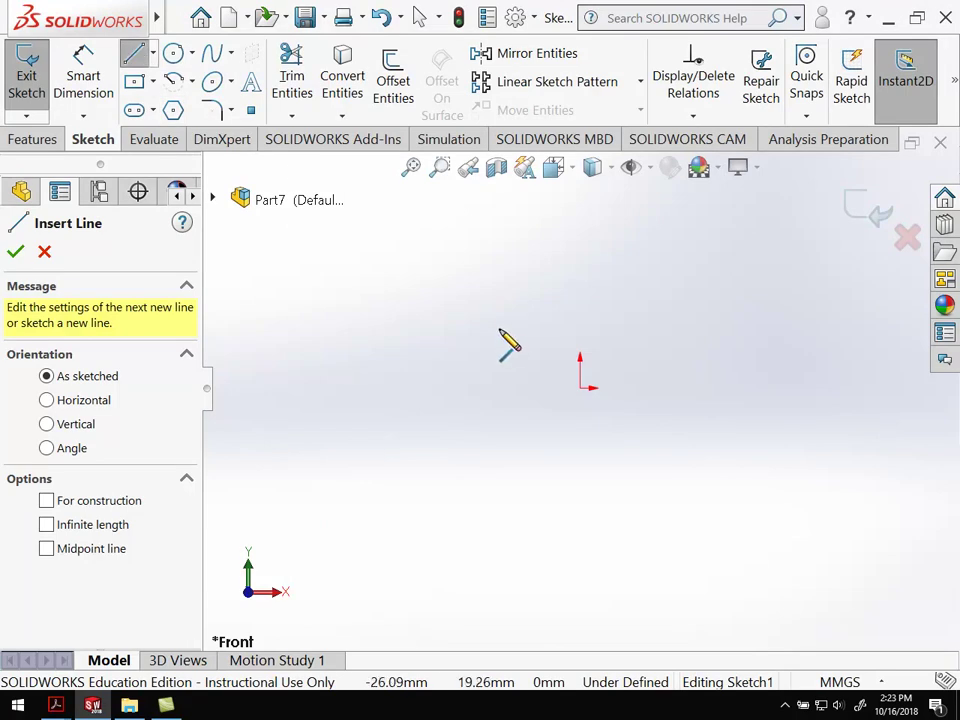
{"action": "left_click", "coordinate": [580, 388]}
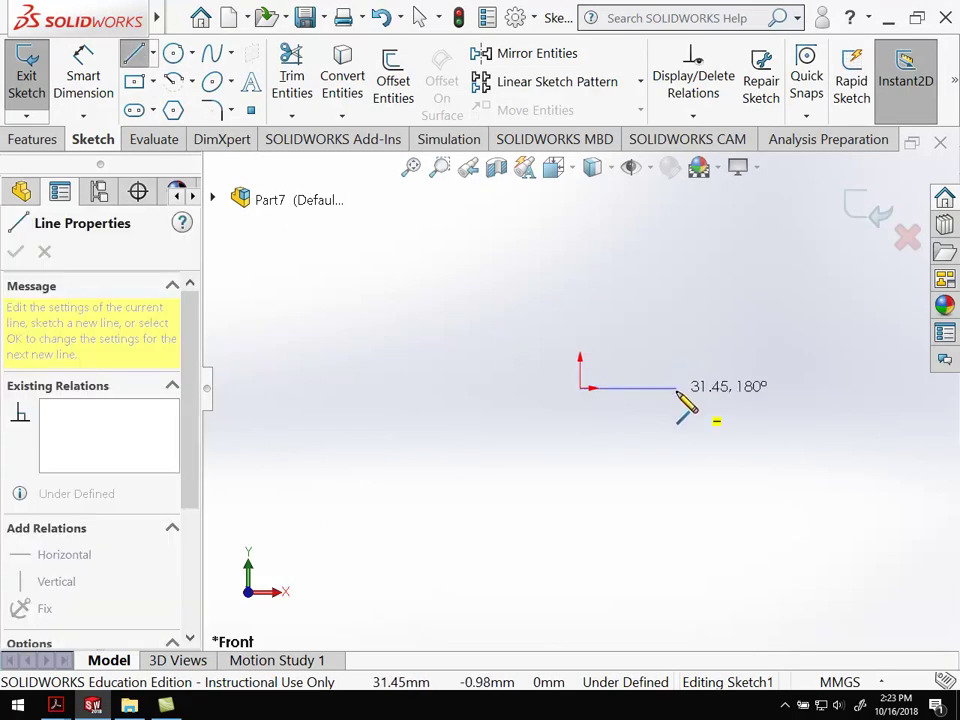
{"action": "left_click", "coordinate": [677, 388]}
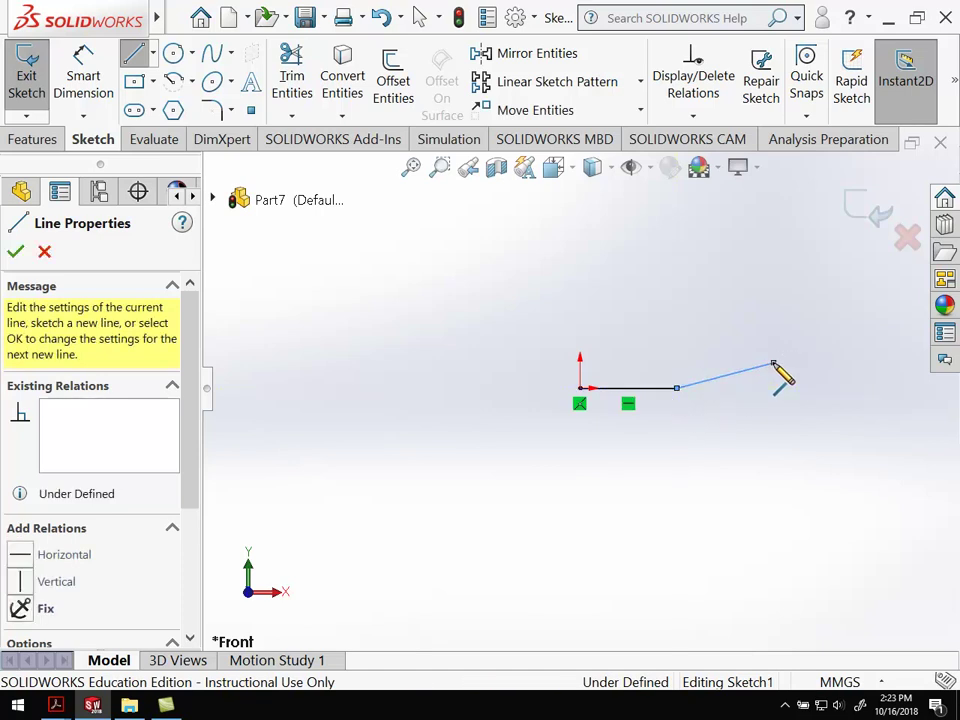
{"action": "scroll", "coordinate": [792, 372], "scroll_direction": "up", "scroll_amount": 5}
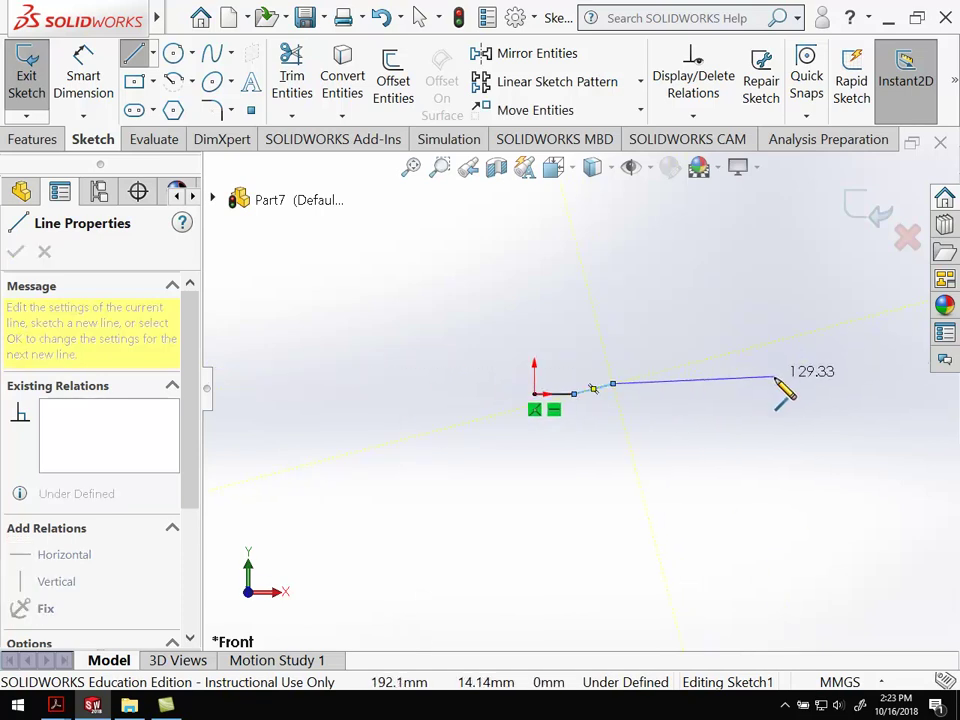
{"action": "left_click", "coordinate": [710, 385]}
{"action": "left_click", "coordinate": [766, 402]}
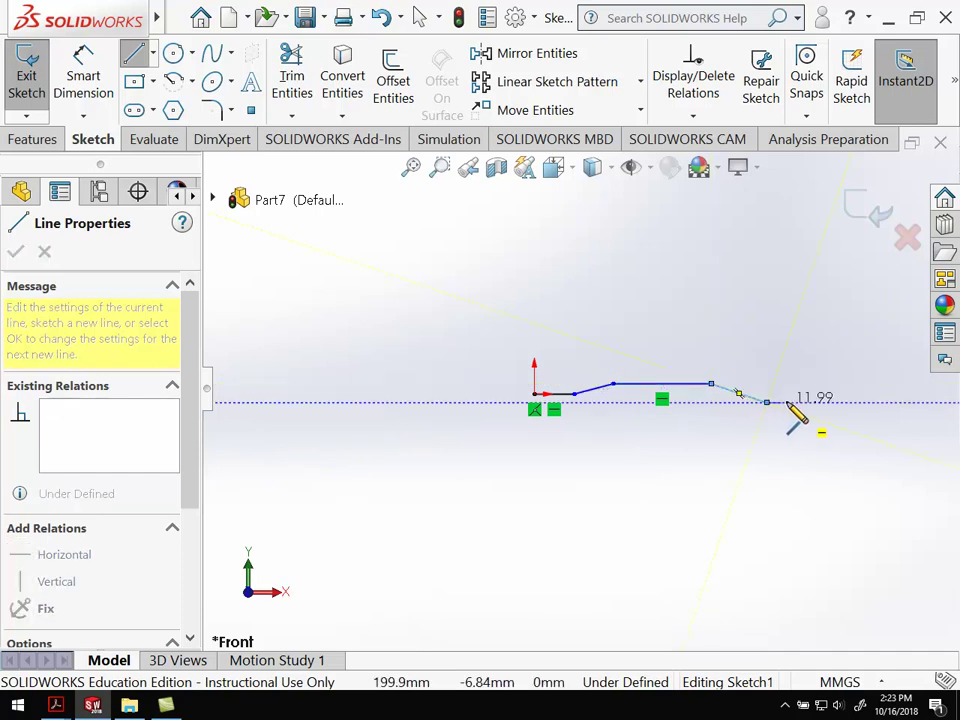
{"action": "left_click", "coordinate": [824, 402]}
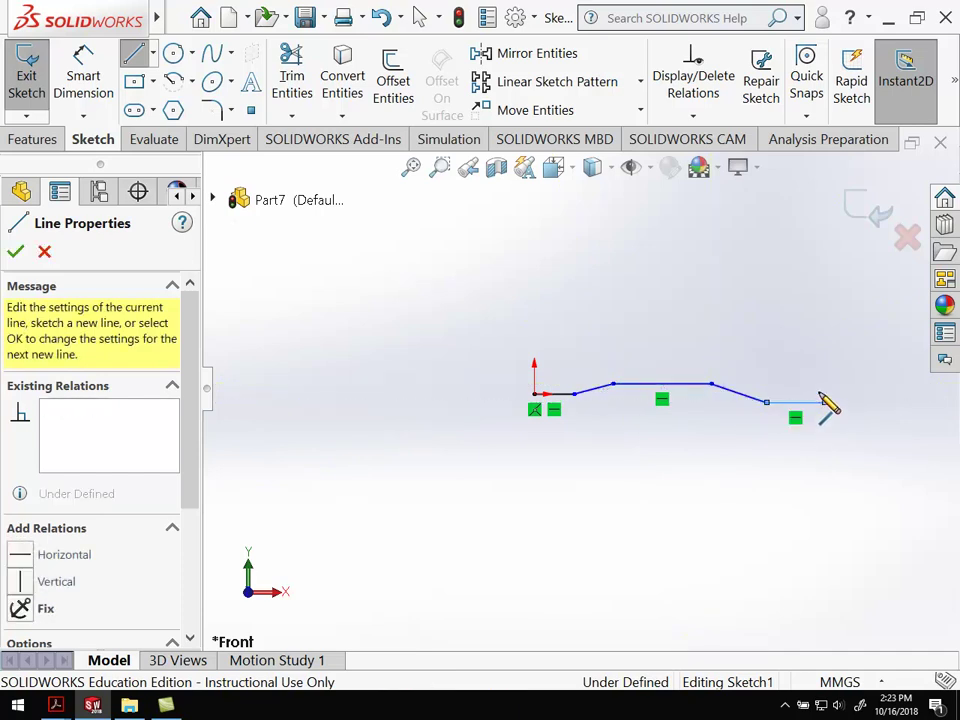
{"action": "key", "text": "Escape"}
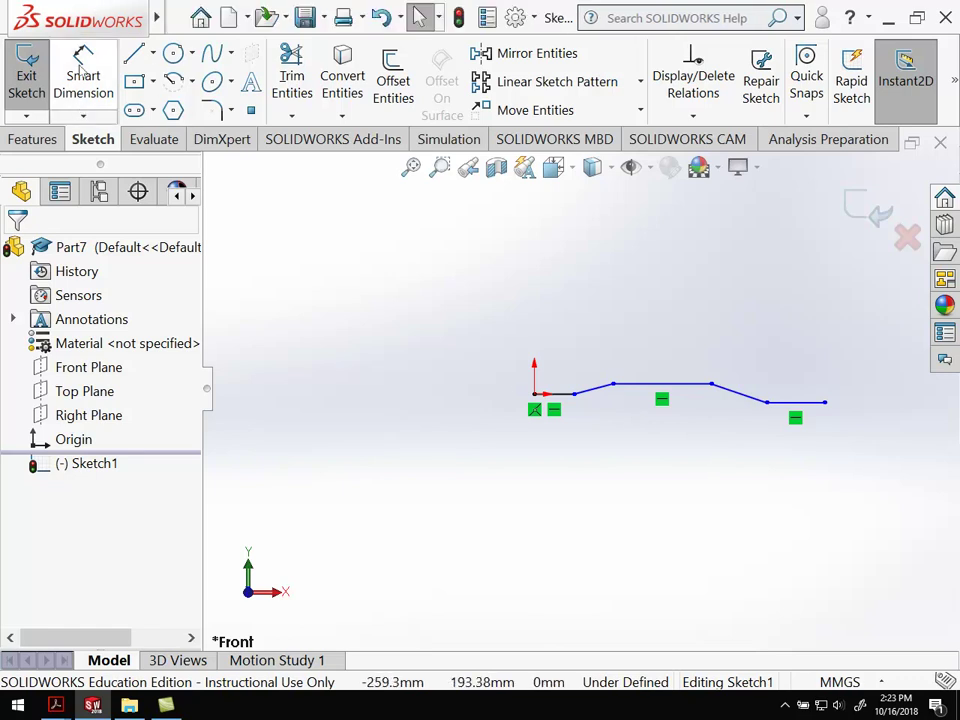
Check the Arm.PDF side view and dimension the first horizontal line at the origin to 15 mm
{"action": "left_click", "coordinate": [82, 90]}
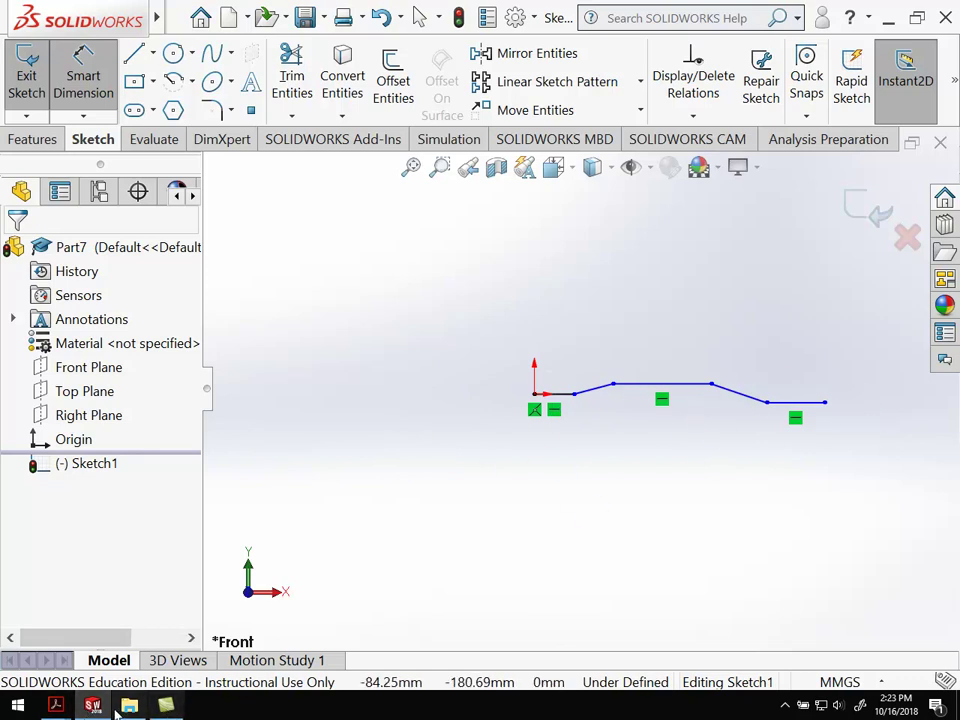
{"action": "mouse_move", "coordinate": [57, 705]}
{"action": "left_click", "coordinate": [233, 641]}
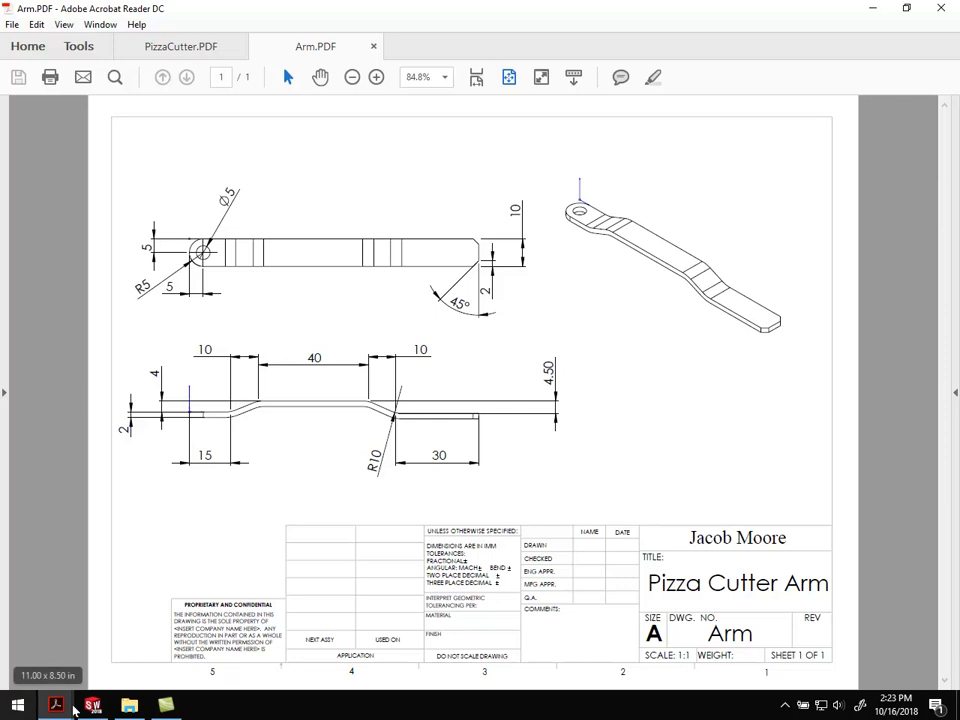
{"action": "mouse_move", "coordinate": [93, 706]}
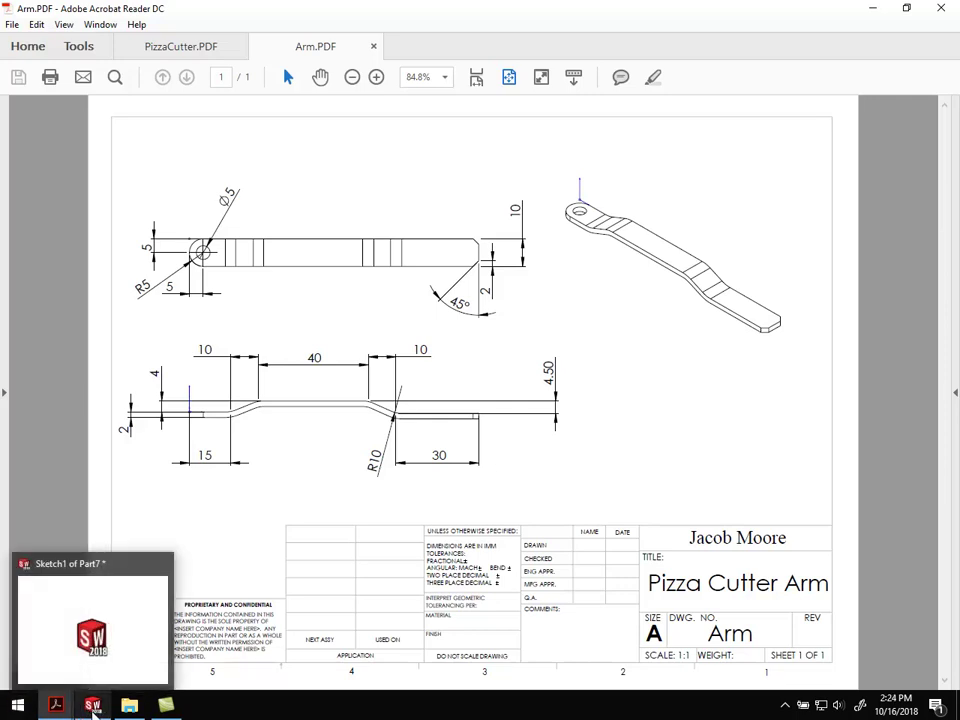
{"action": "left_click", "coordinate": [93, 706]}
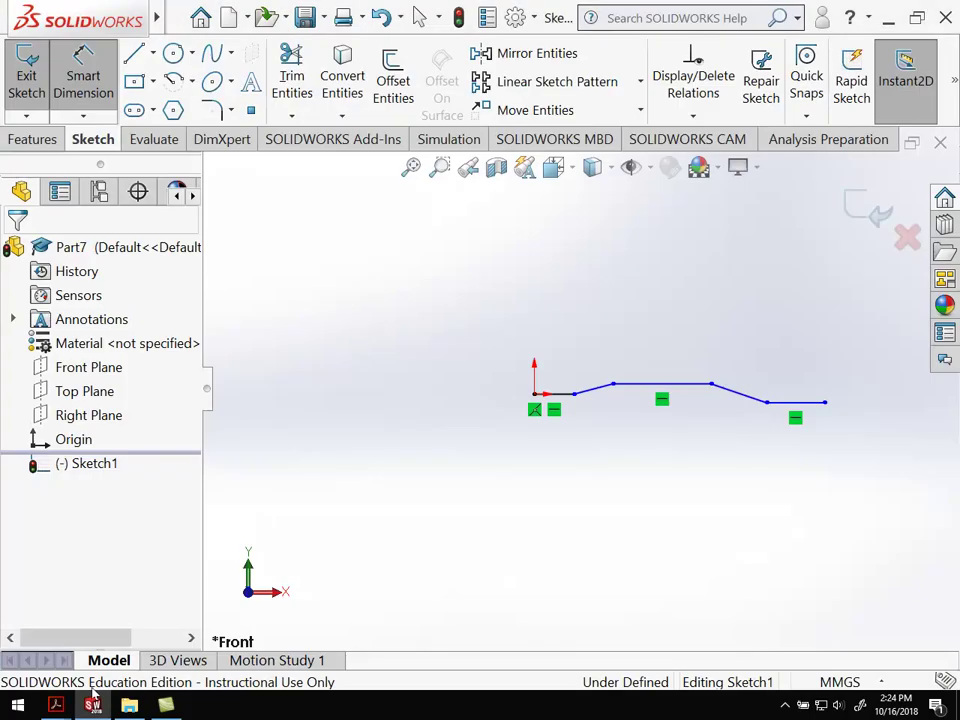
{"action": "left_click", "coordinate": [550, 395]}
{"action": "left_click", "coordinate": [507, 468]}
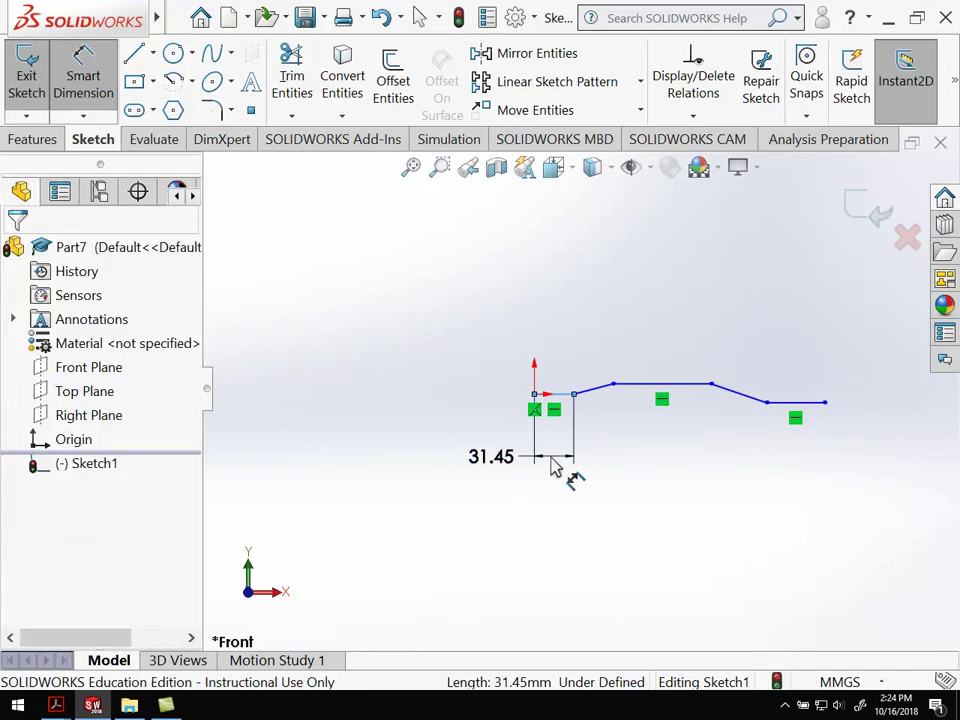
{"action": "type", "text": "15"}
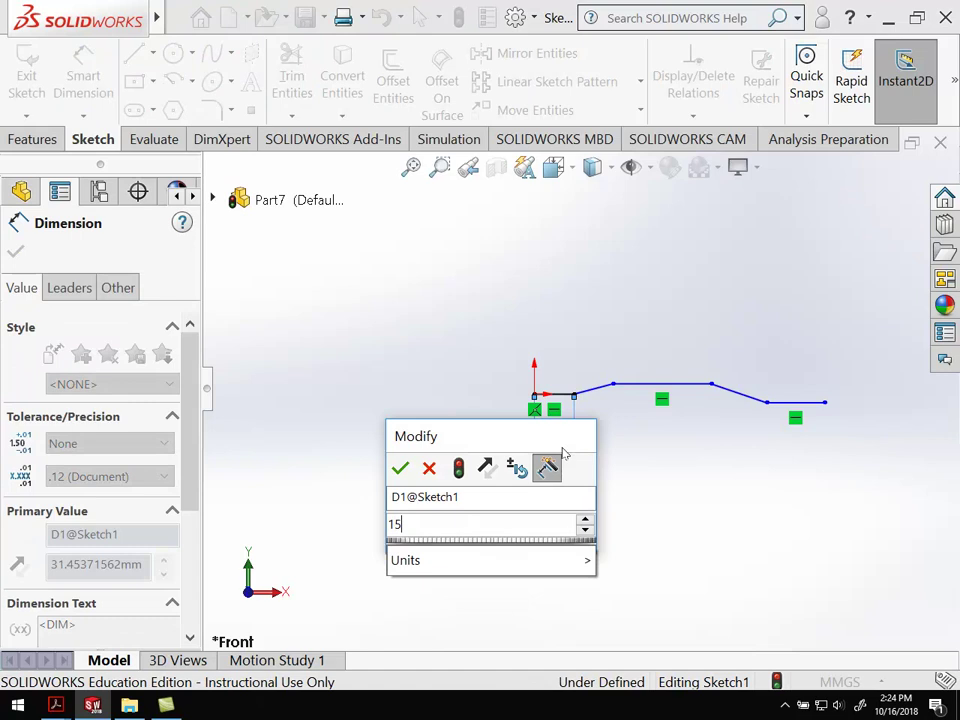
{"action": "key", "text": "Return"}
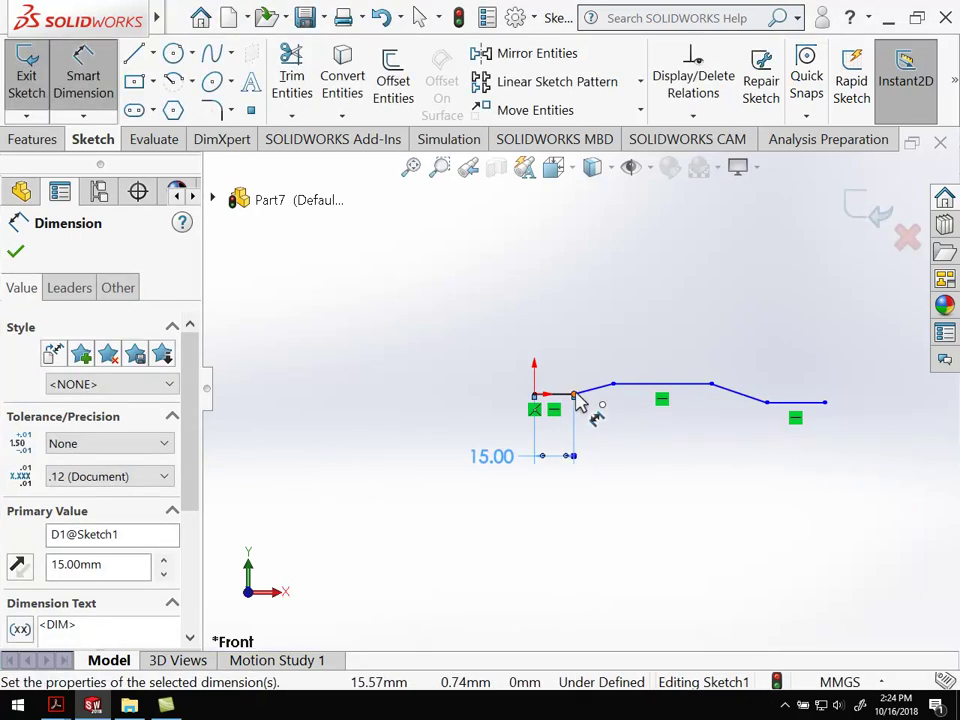
Dimension the rising line's horizontal span to 10 mm and move the dimension text outside its extension lines
{"action": "left_click", "coordinate": [575, 396]}
{"action": "left_click", "coordinate": [613, 384]}
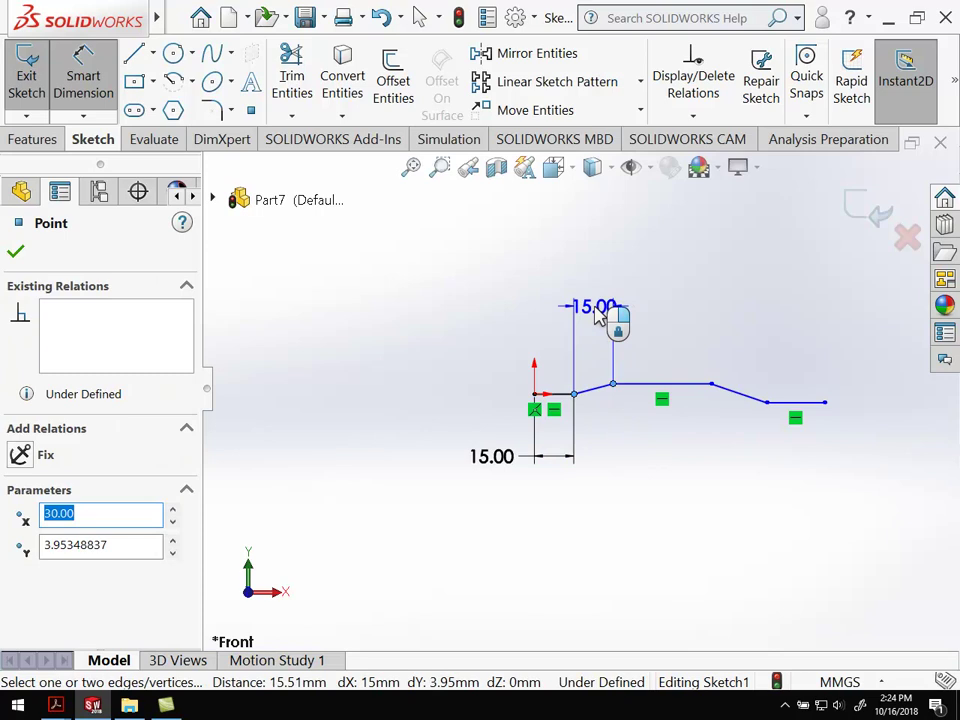
{"action": "left_click", "coordinate": [605, 315]}
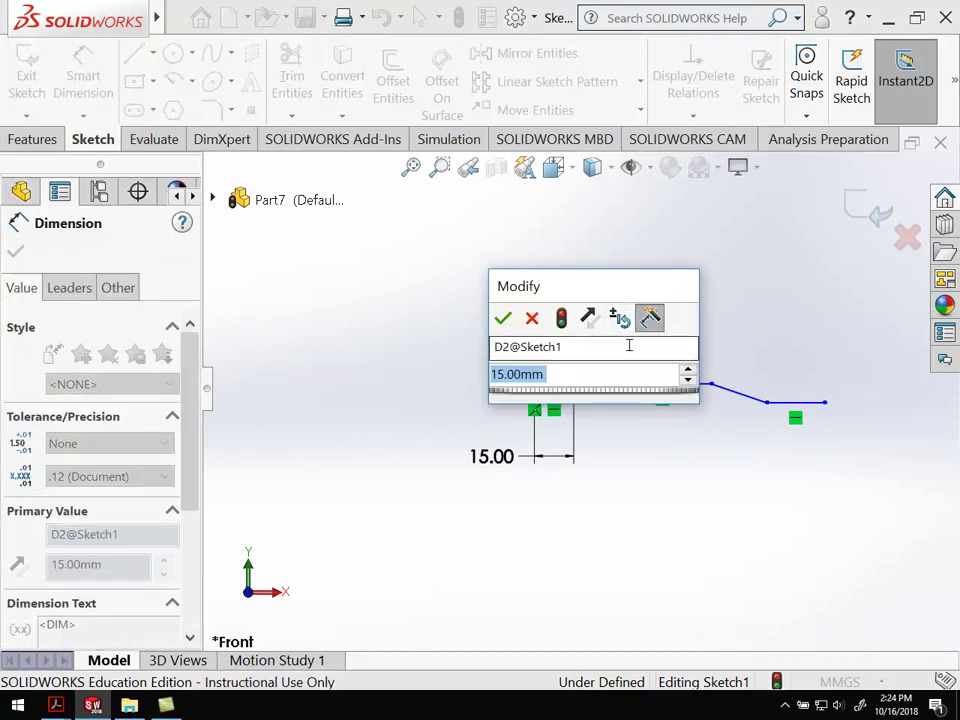
{"action": "type", "text": "10"}
{"action": "key", "text": "Return"}
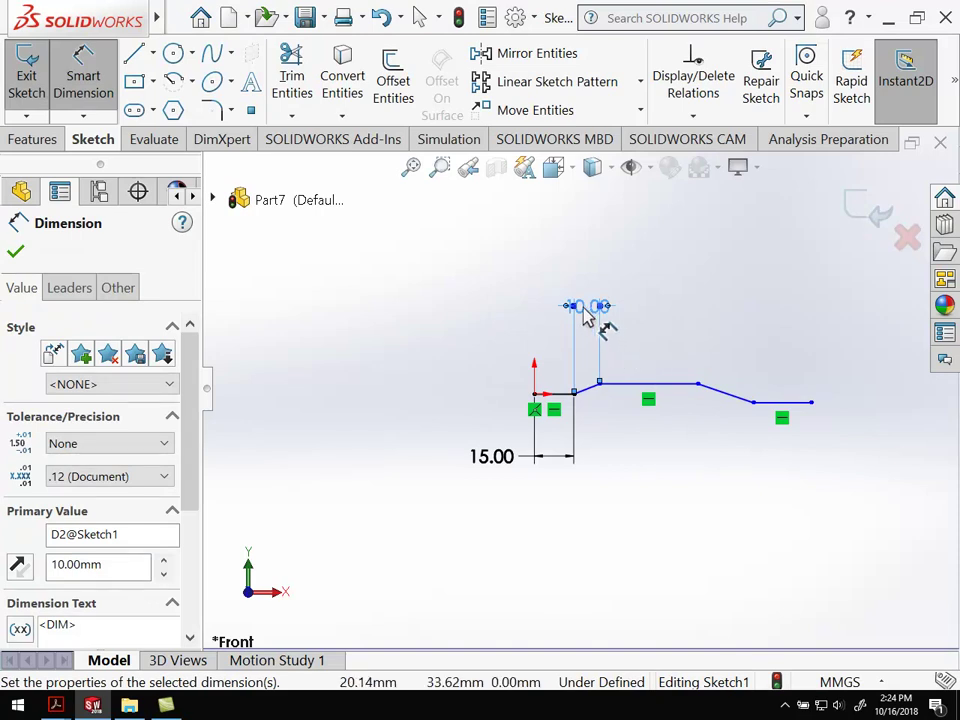
{"action": "left_click_drag", "start_coordinate": [598, 312], "coordinate": [557, 312]}
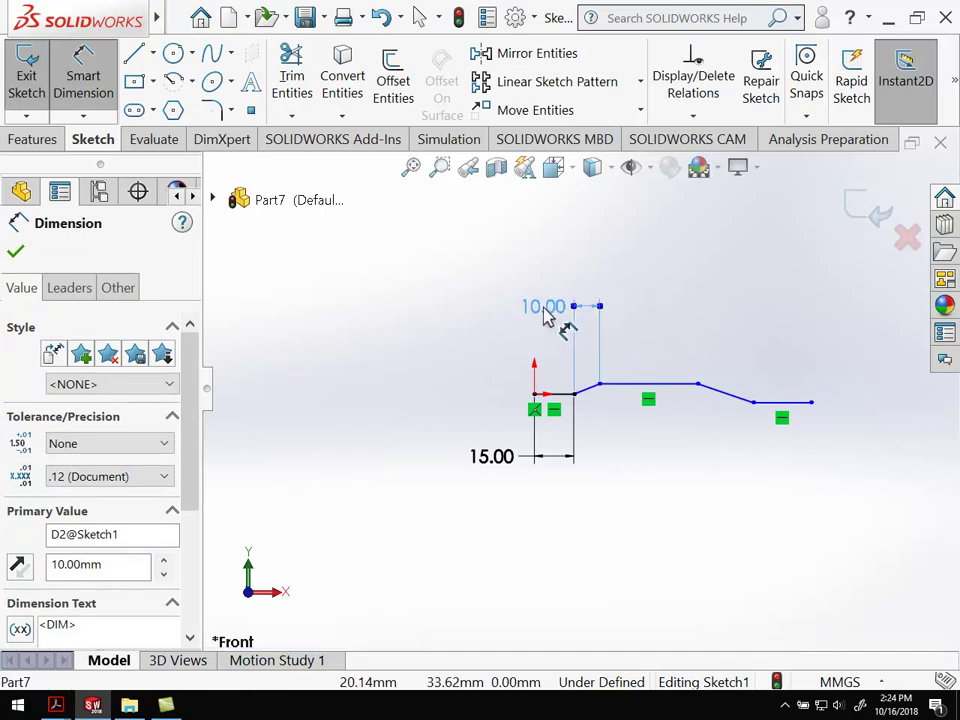
Dimension the raised middle horizontal line to 40 mm
{"action": "left_click", "coordinate": [650, 384]}
{"action": "left_click", "coordinate": [652, 340]}
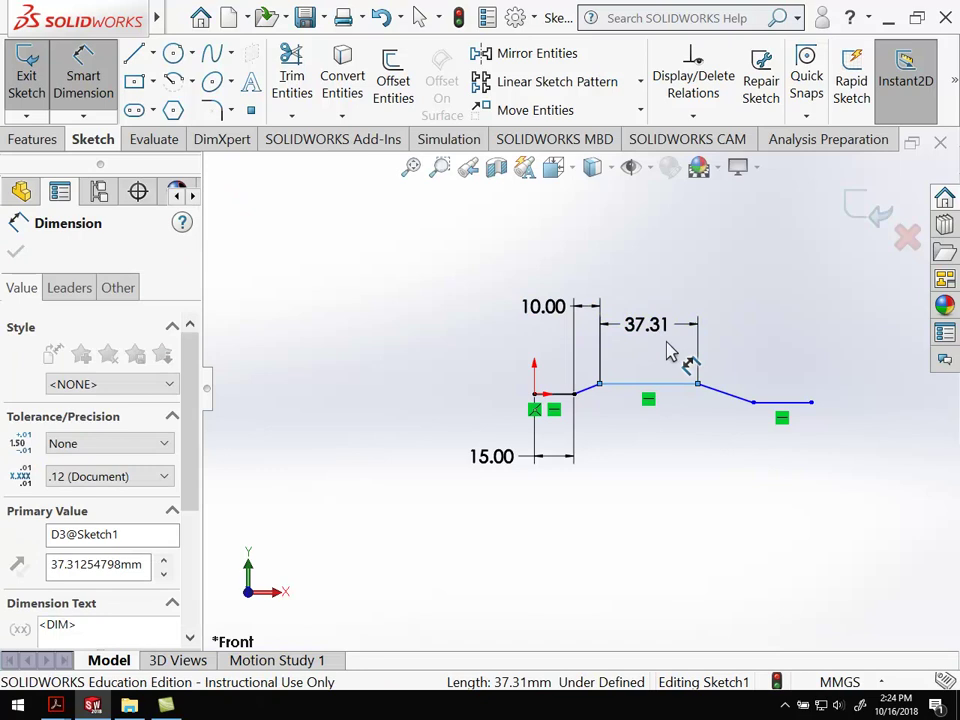
{"action": "type", "text": "40"}
{"action": "key", "text": "Return"}
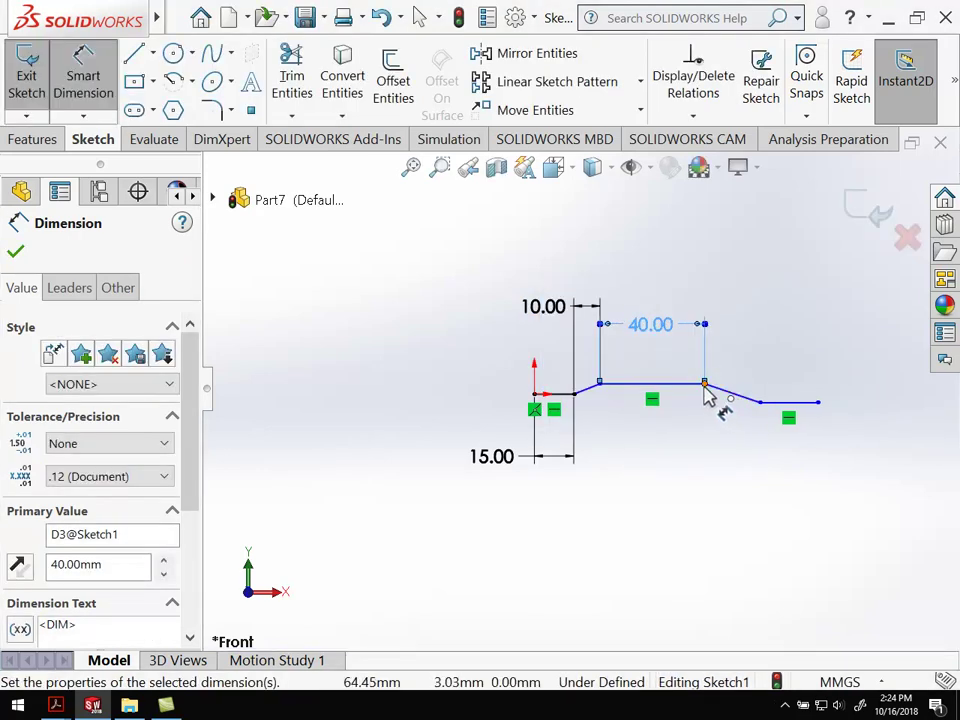
Dimension the descending line's horizontal span to 10 mm, placing the dimension above the profile
{"action": "left_click", "coordinate": [760, 403]}
{"action": "left_click", "coordinate": [760, 403]}
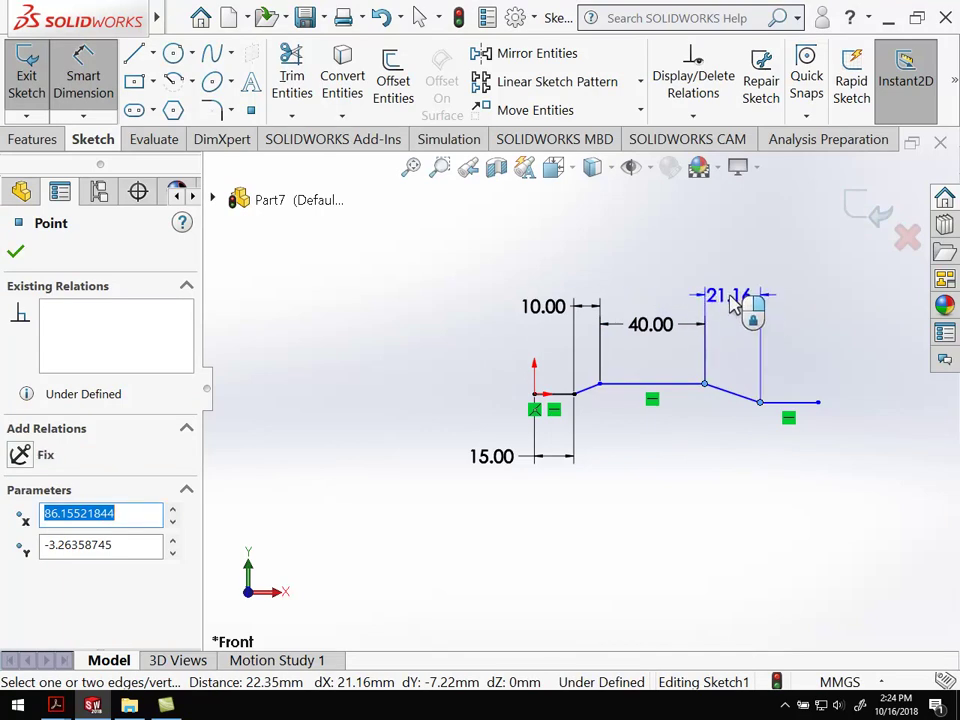
{"action": "left_click", "coordinate": [735, 305]}
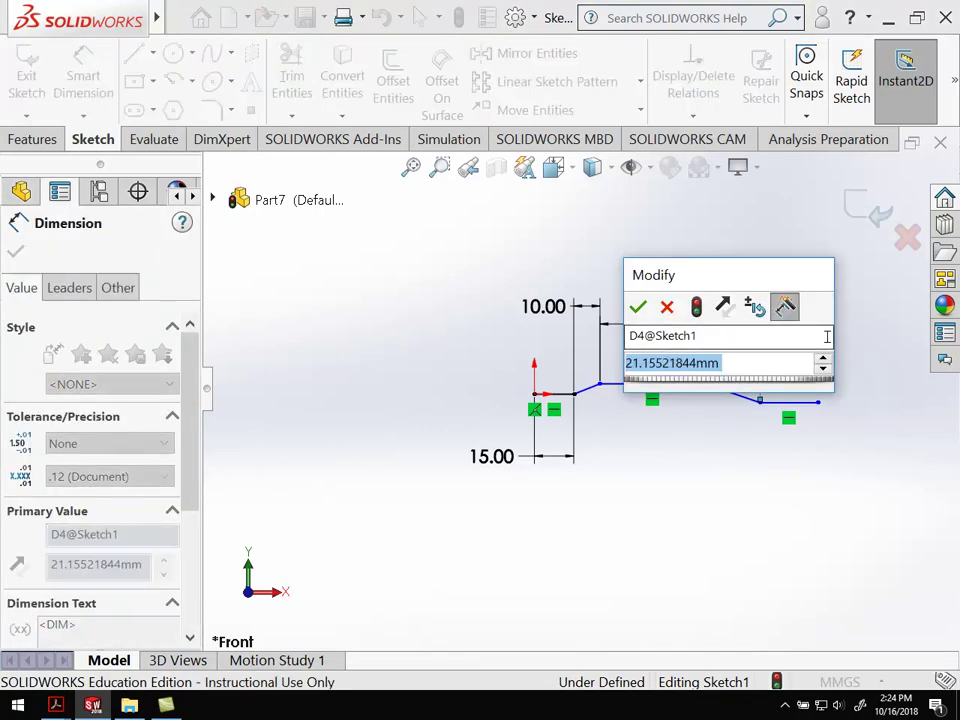
{"action": "type", "text": "10"}
{"action": "key", "text": "Return"}
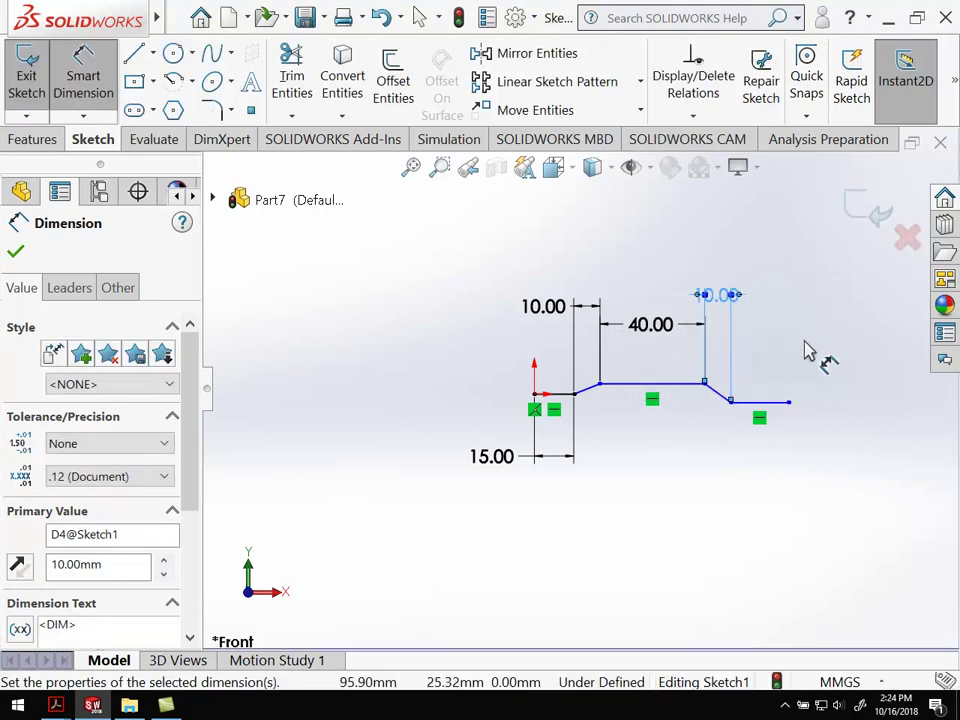
Dimension the final horizontal line after the descending segment to 30 mm, placing the dimension below the profile
{"action": "left_click", "coordinate": [759, 403]}
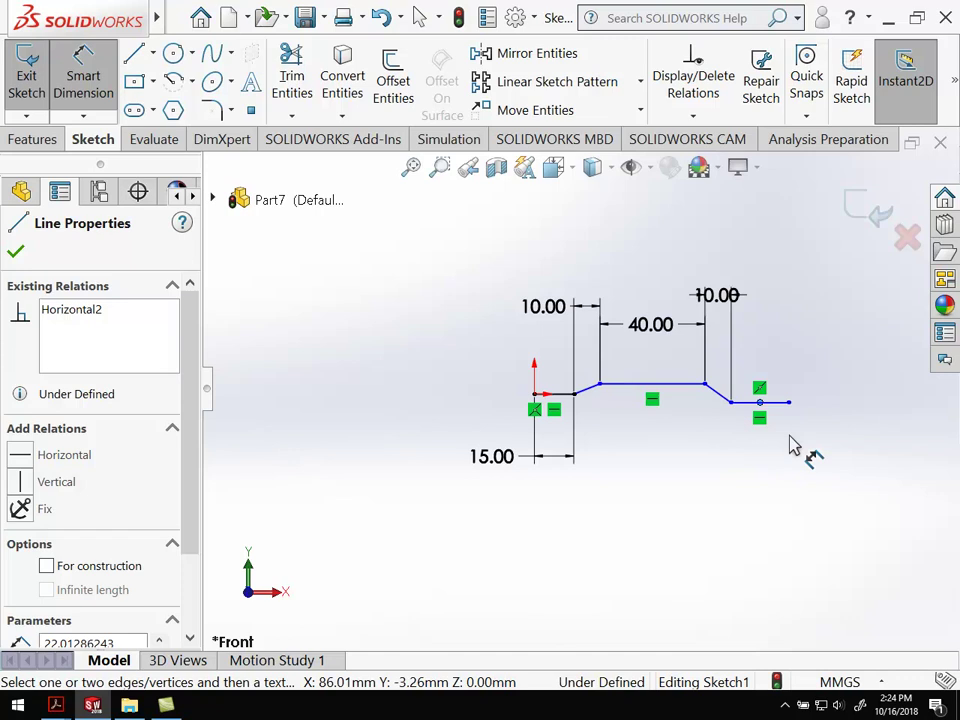
{"action": "left_click", "coordinate": [807, 444]}
{"action": "left_click", "coordinate": [776, 406]}
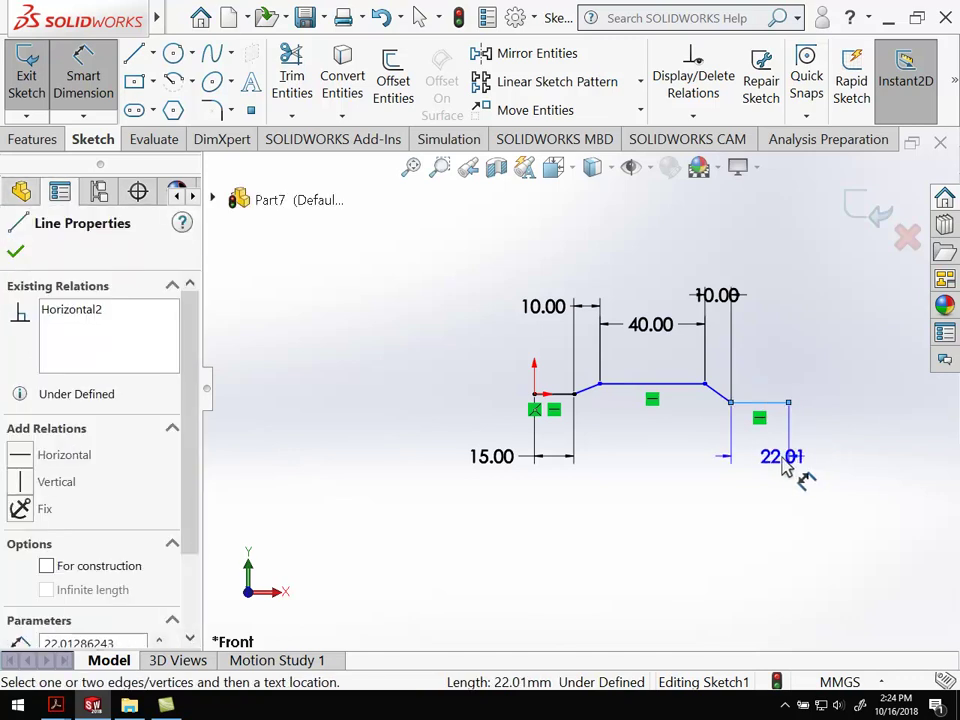
{"action": "left_click", "coordinate": [795, 472]}
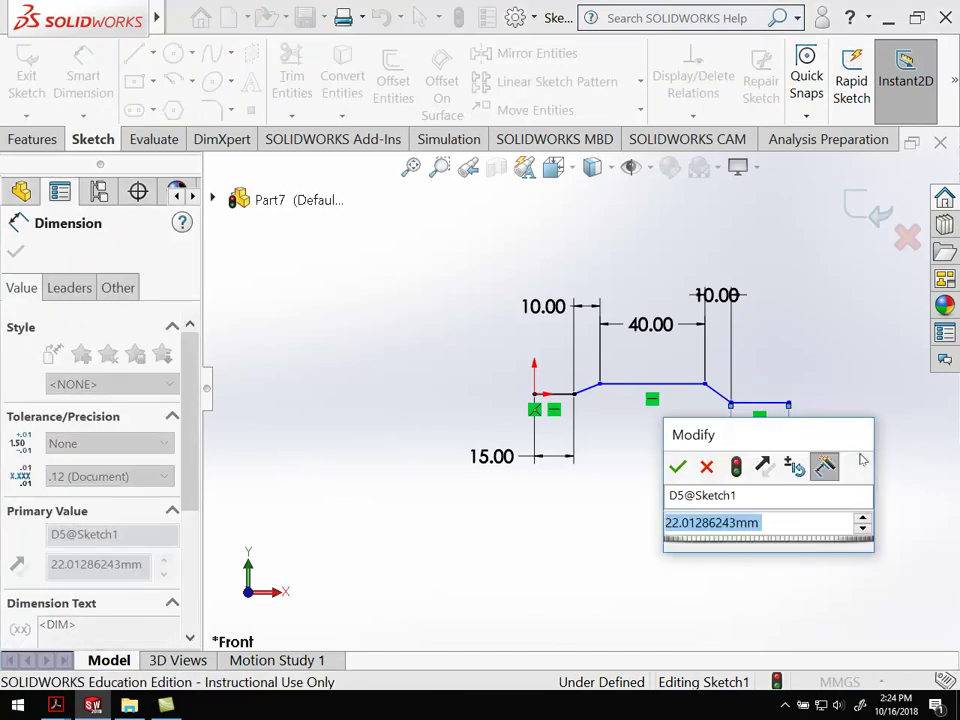
{"action": "type", "text": "30"}
{"action": "key", "text": "Return"}
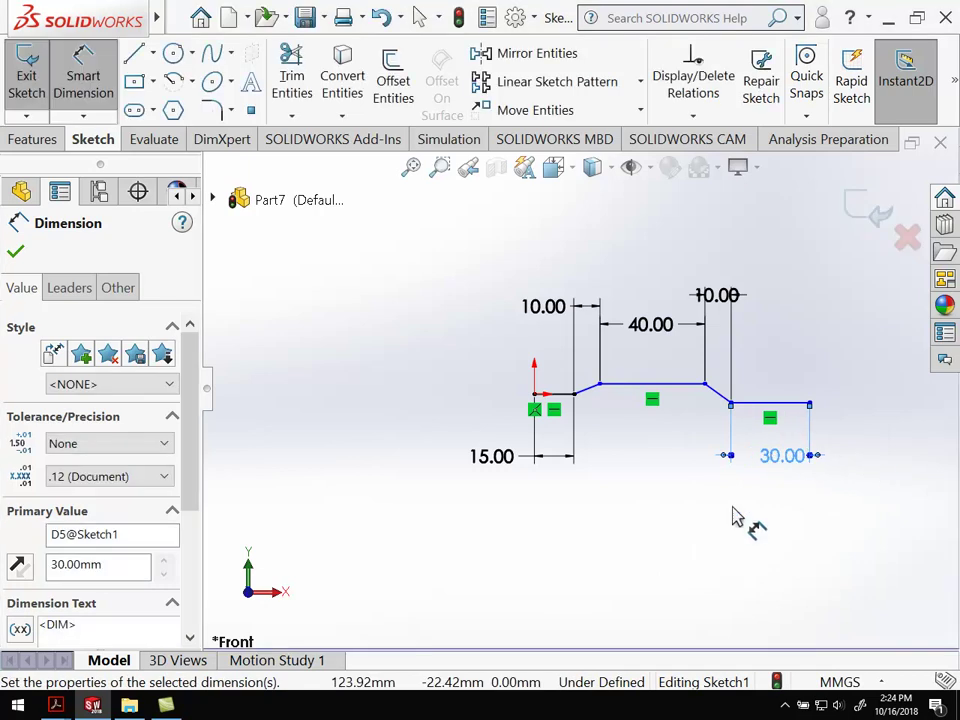
Check the Arm.PDF side view and dimension the rising line's vertical height to 4 mm
{"action": "mouse_move", "coordinate": [56, 705]}
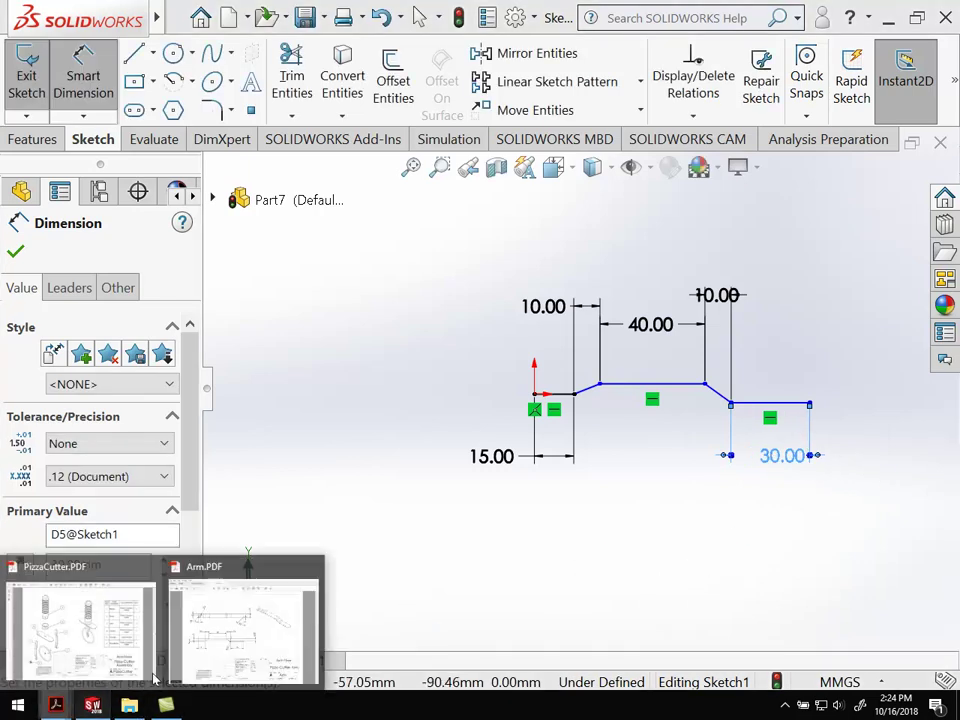
{"action": "left_click", "coordinate": [235, 637]}
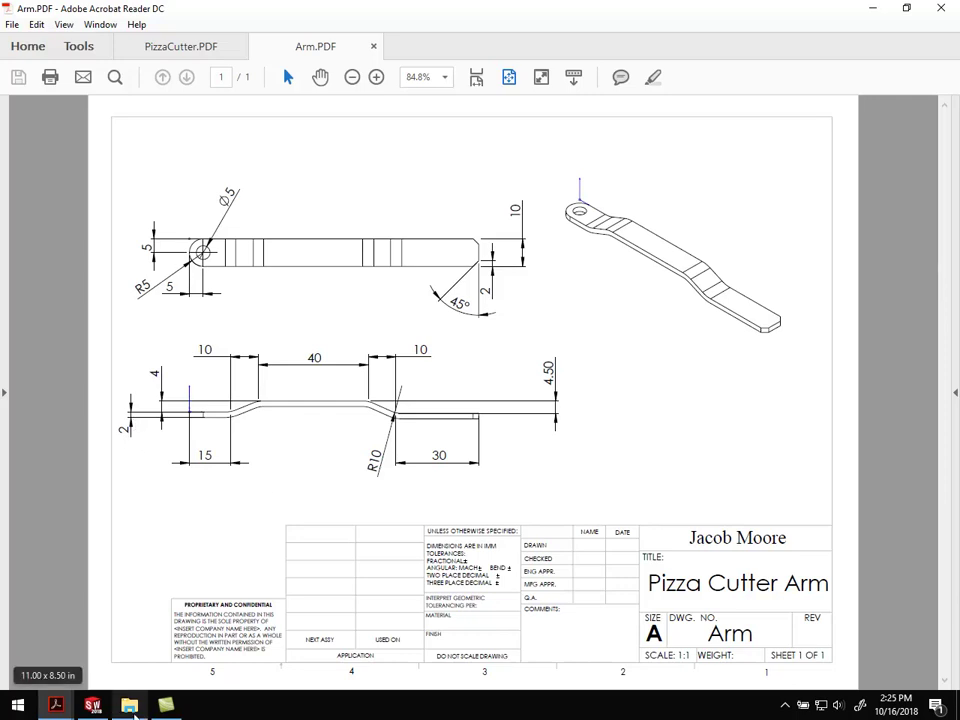
{"action": "left_click", "coordinate": [93, 706]}
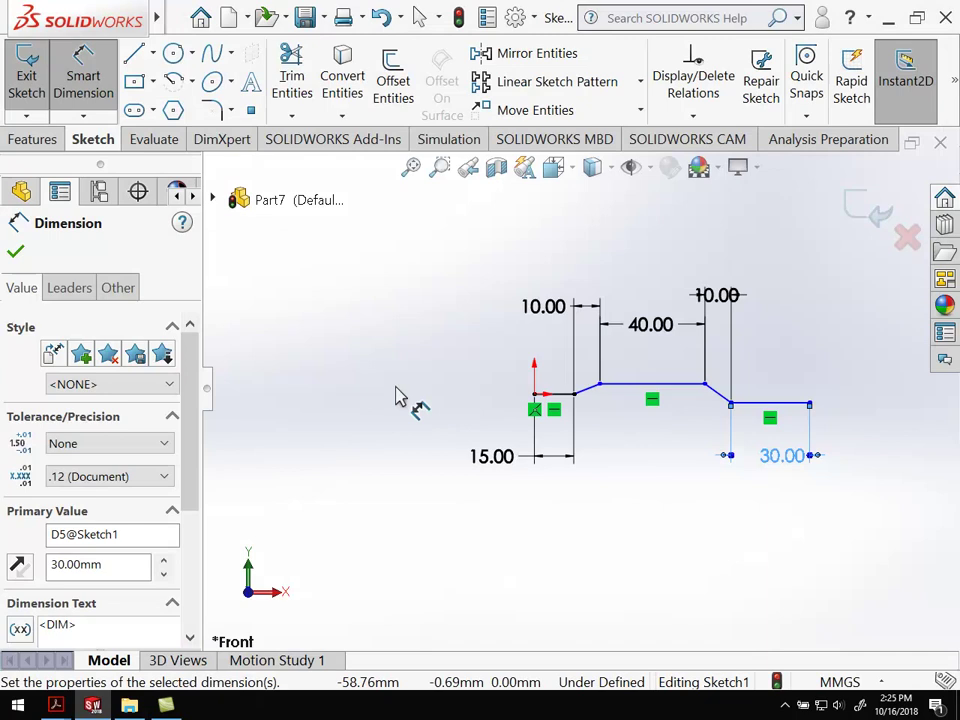
{"action": "scroll", "coordinate": [648, 402], "scroll_direction": "down", "scroll_amount": 3}
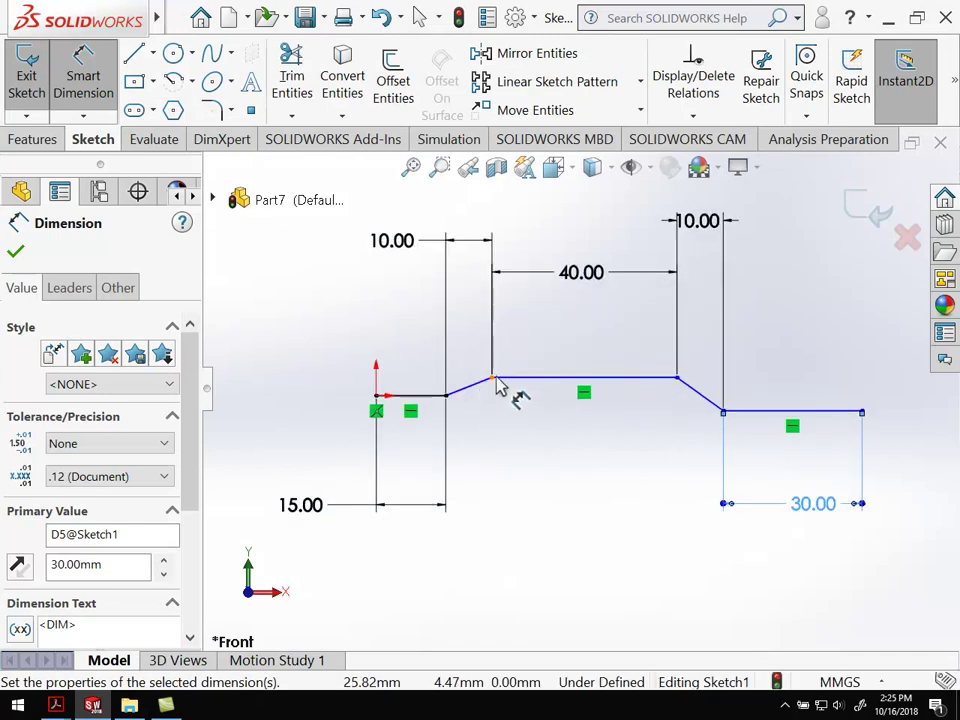
{"action": "left_click", "coordinate": [494, 380]}
{"action": "left_click", "coordinate": [446, 397]}
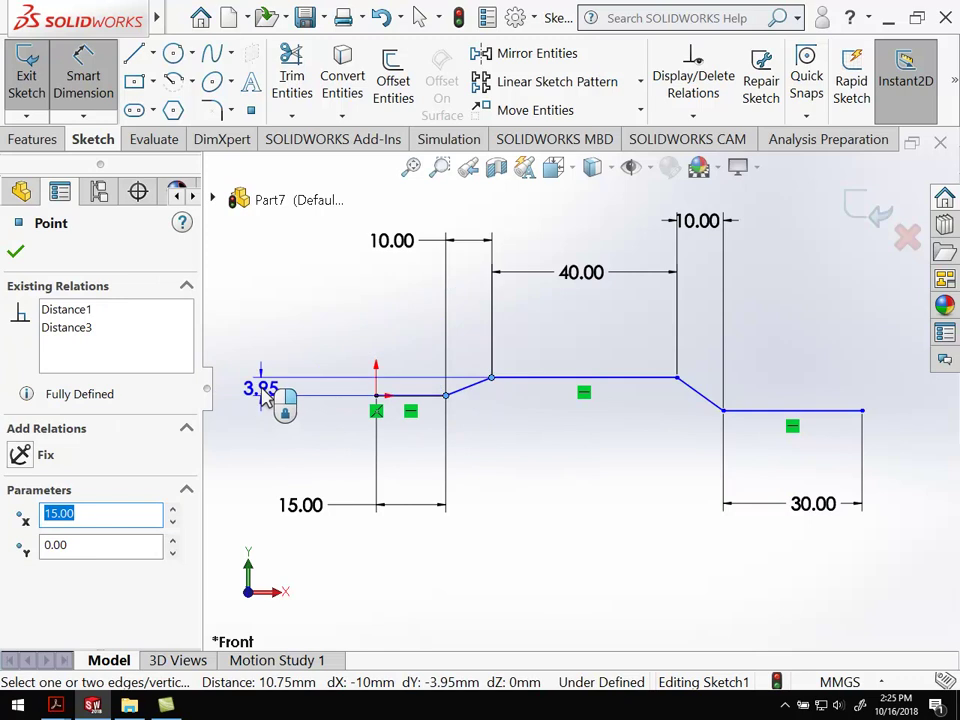
{"action": "left_click", "coordinate": [262, 397]}
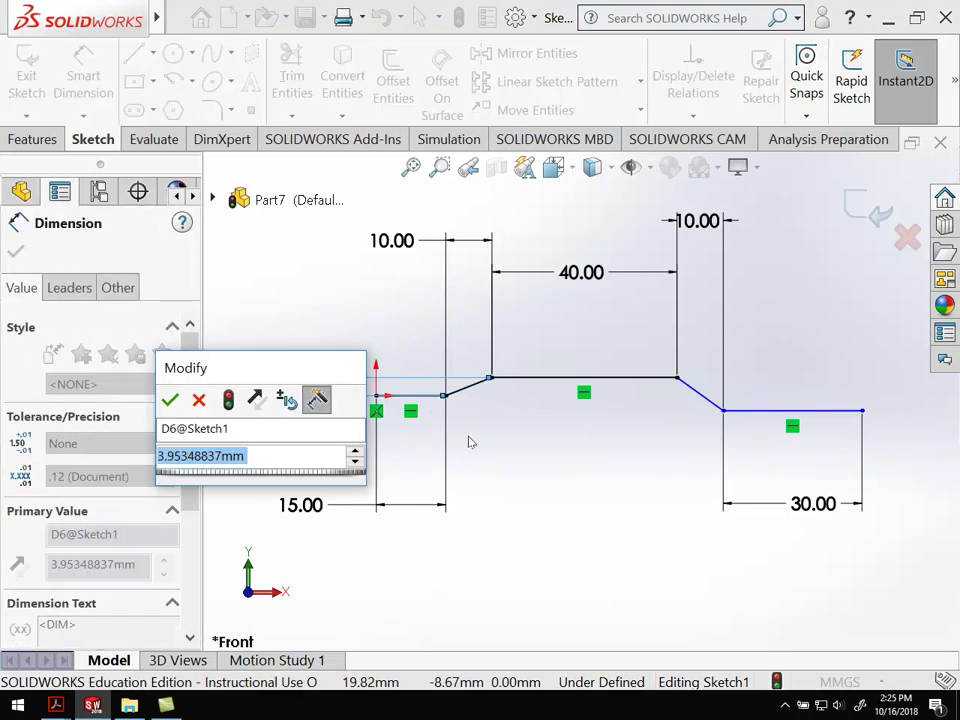
{"action": "type", "text": "4"}
{"action": "key", "text": "Return"}
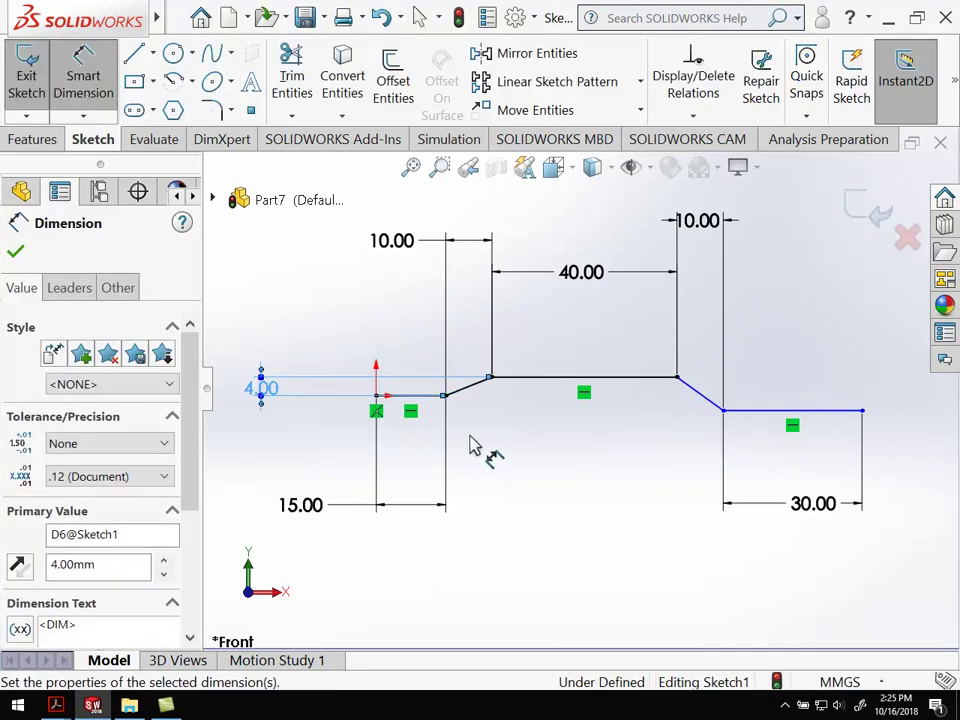
Dimension the descending line's vertical drop to 4.5 mm and finish dimensioning
{"action": "left_click", "coordinate": [724, 411]}
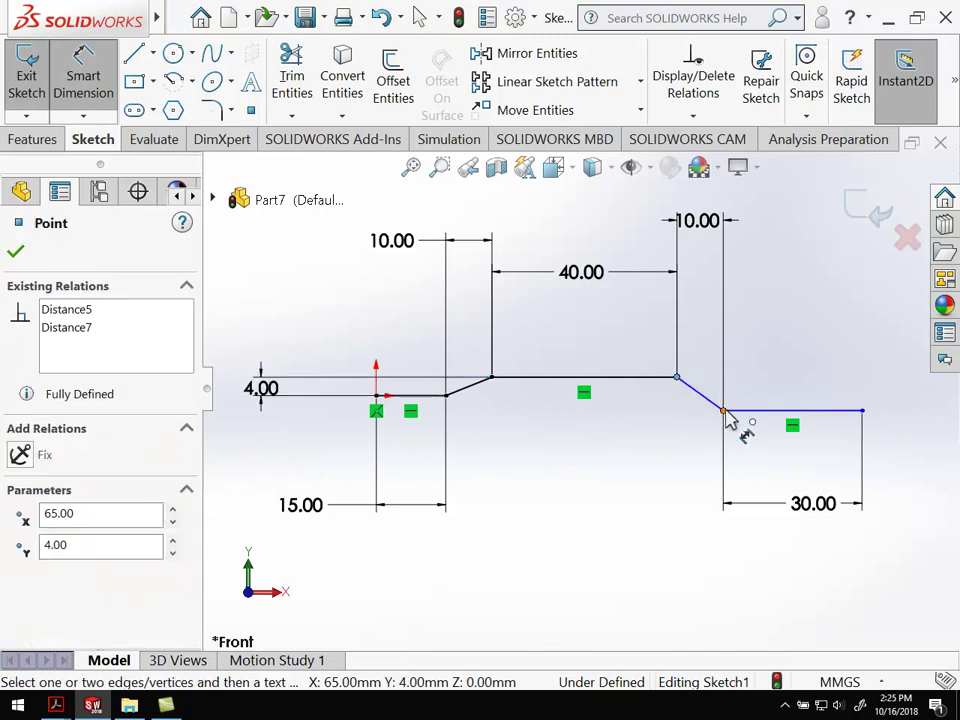
{"action": "left_click", "coordinate": [730, 422]}
{"action": "left_click", "coordinate": [786, 398]}
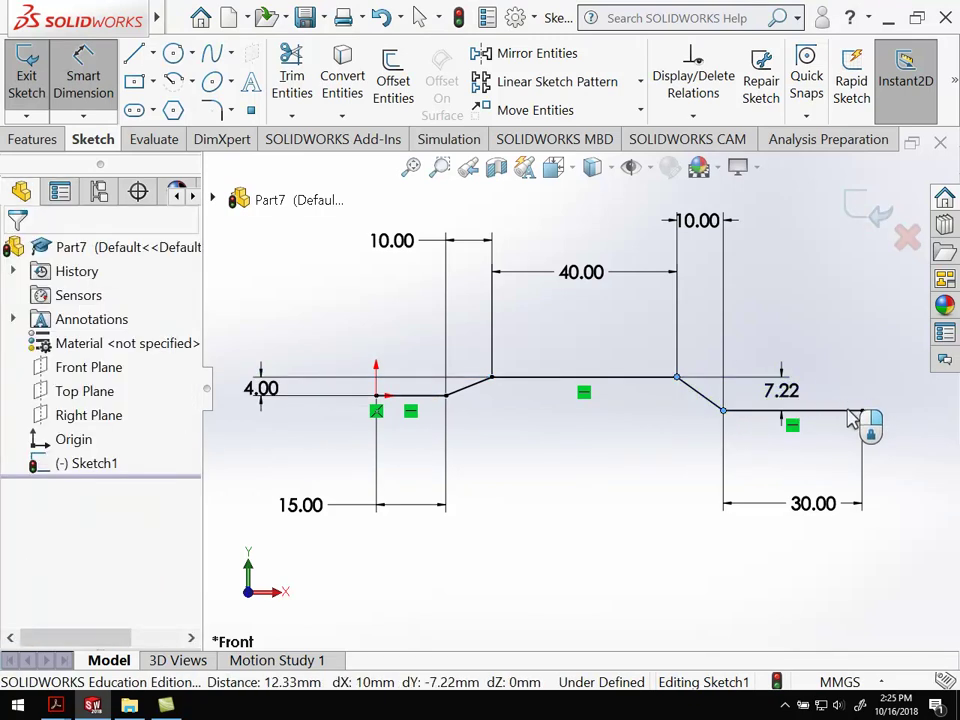
{"action": "type", "text": "4."}
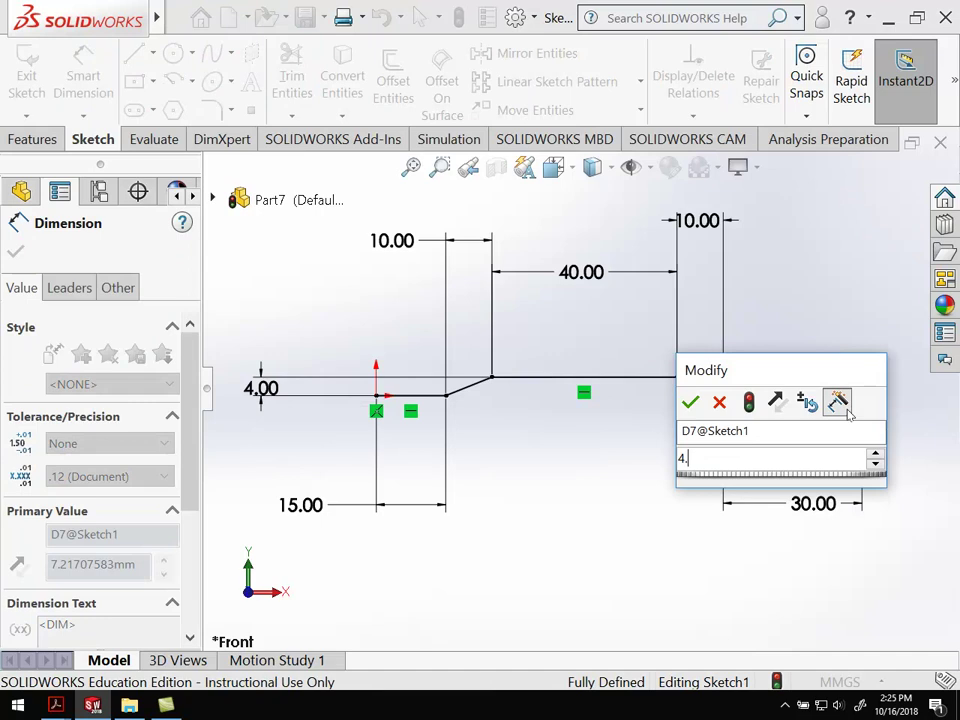
{"action": "type", "text": "5"}
{"action": "key", "text": "Return"}
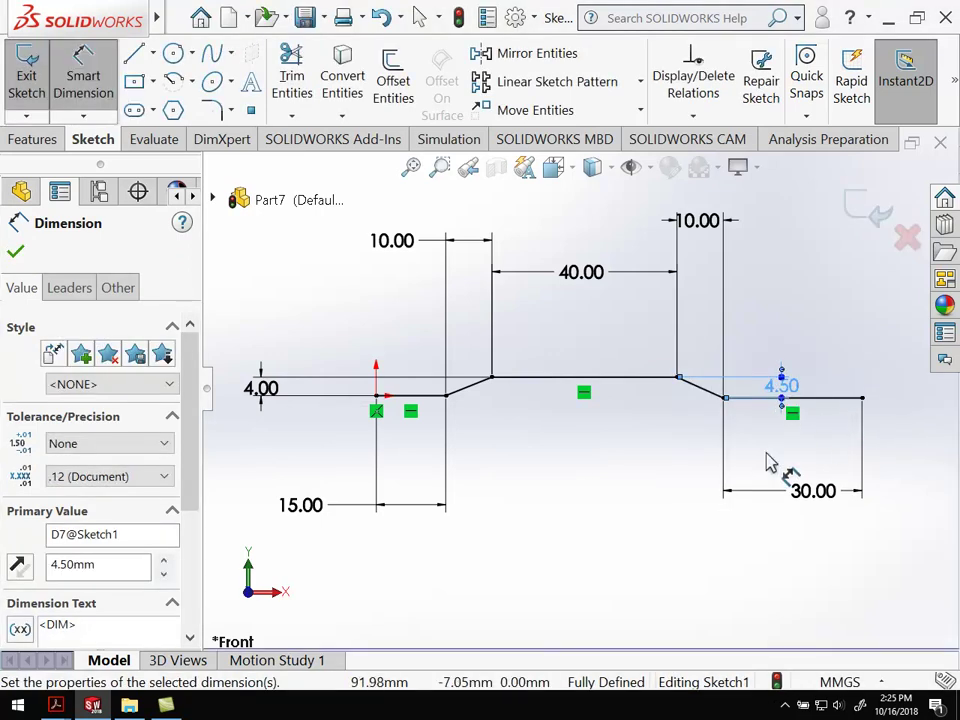
{"action": "key", "text": "Escape"}
{"action": "key", "text": "Escape"}
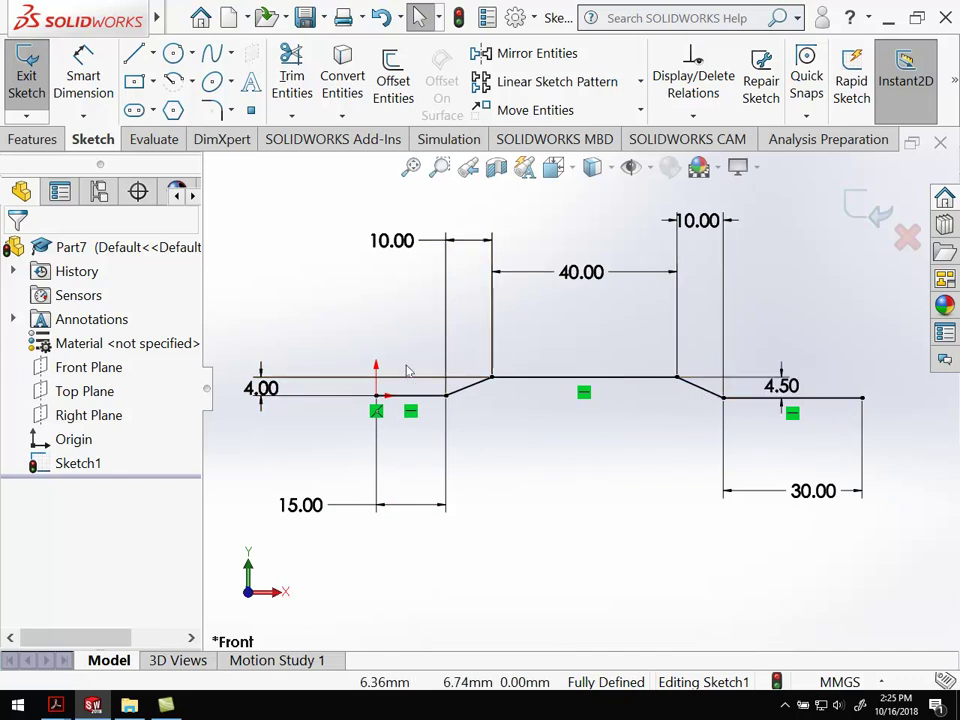
Offset the entire five-line profile 2 mm downward, keeping the offset dimension and chain selection enabled
{"action": "scroll", "coordinate": [798, 478], "scroll_direction": "up", "scroll_amount": 2}
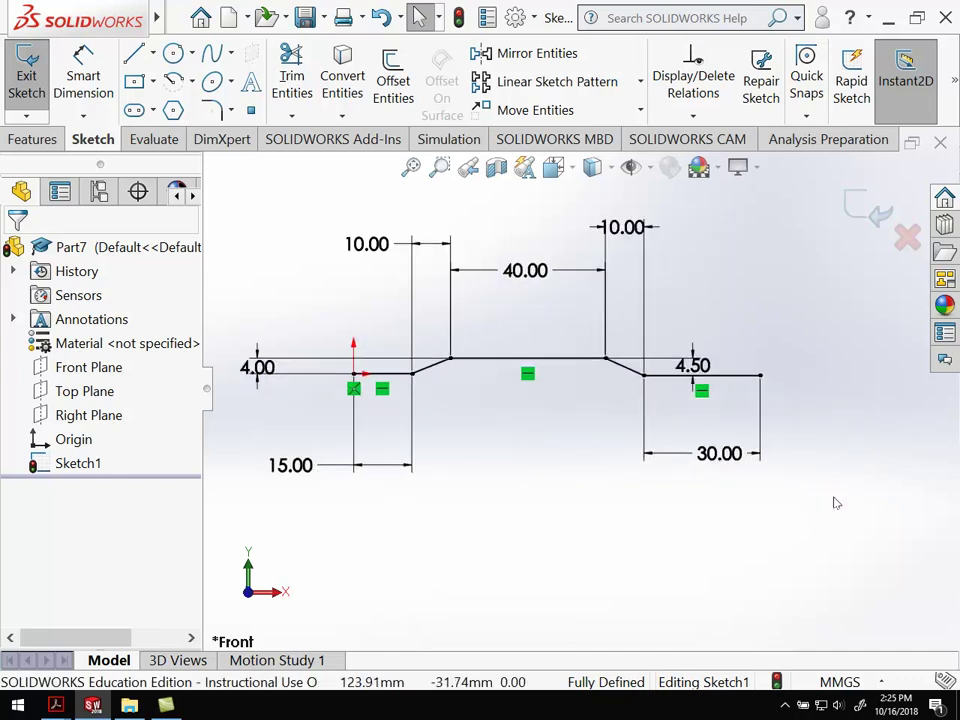
{"action": "mouse_move", "coordinate": [834, 498]}
{"action": "left_mouse_down"}
{"action": "mouse_move", "coordinate": [257, 289]}
{"action": "mouse_move", "coordinate": [229, 242]}
{"action": "mouse_move", "coordinate": [231, 264]}
{"action": "left_mouse_up"}
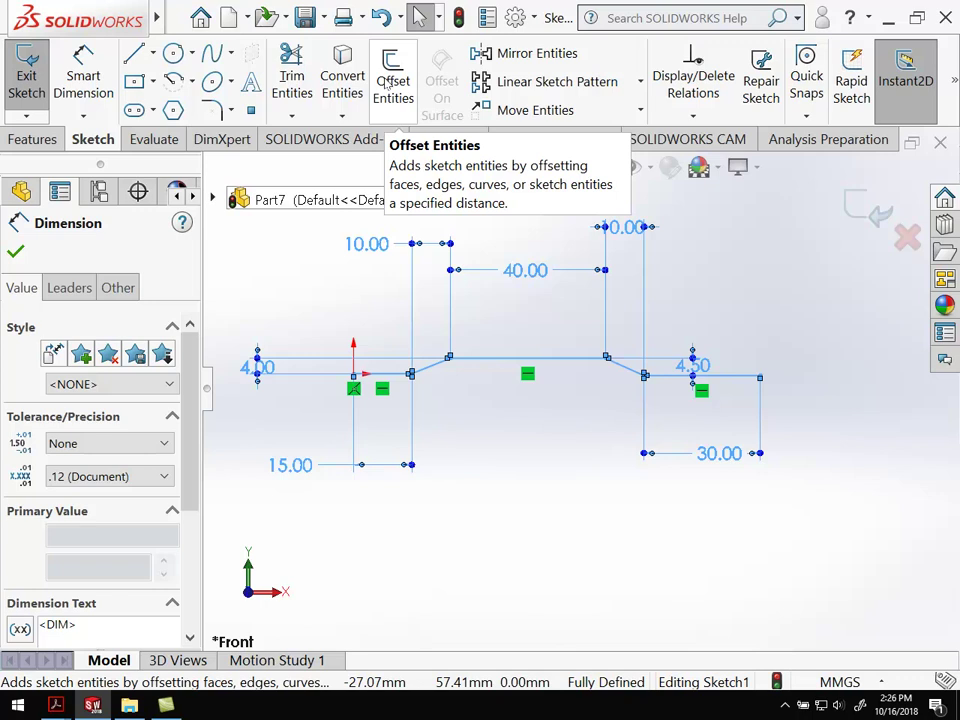
{"action": "left_click", "coordinate": [386, 84]}
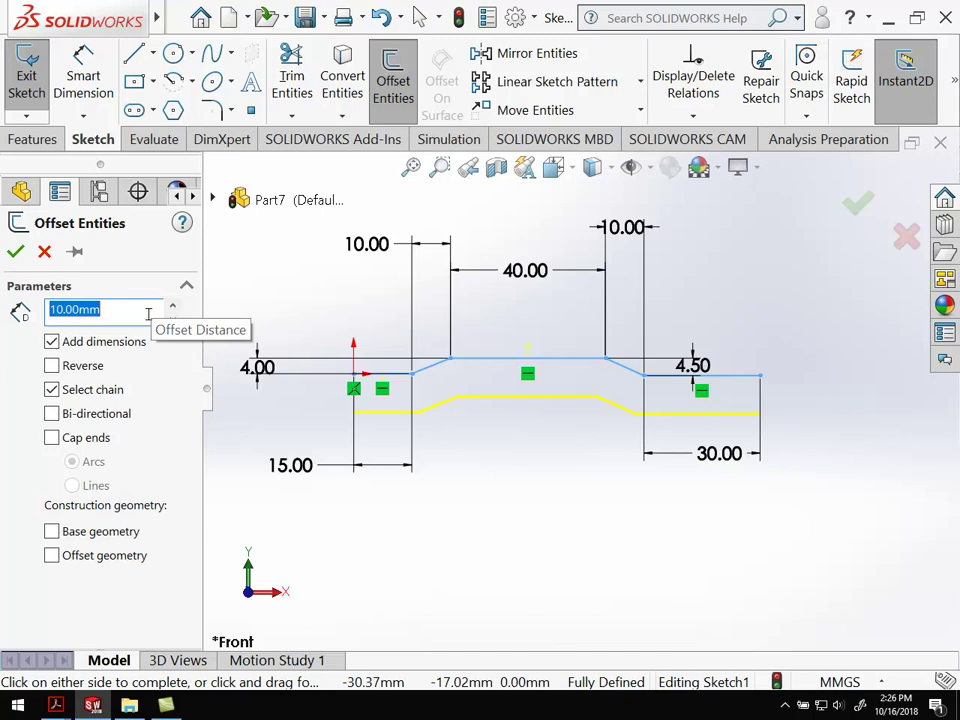
{"action": "type", "text": "2"}
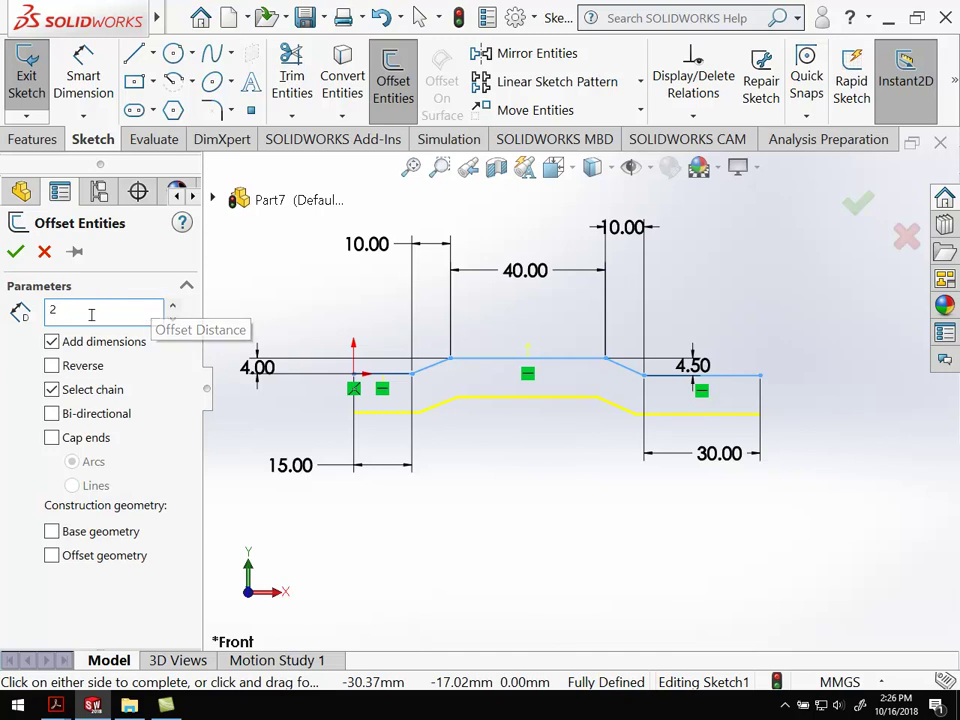
{"action": "key", "text": "Return"}
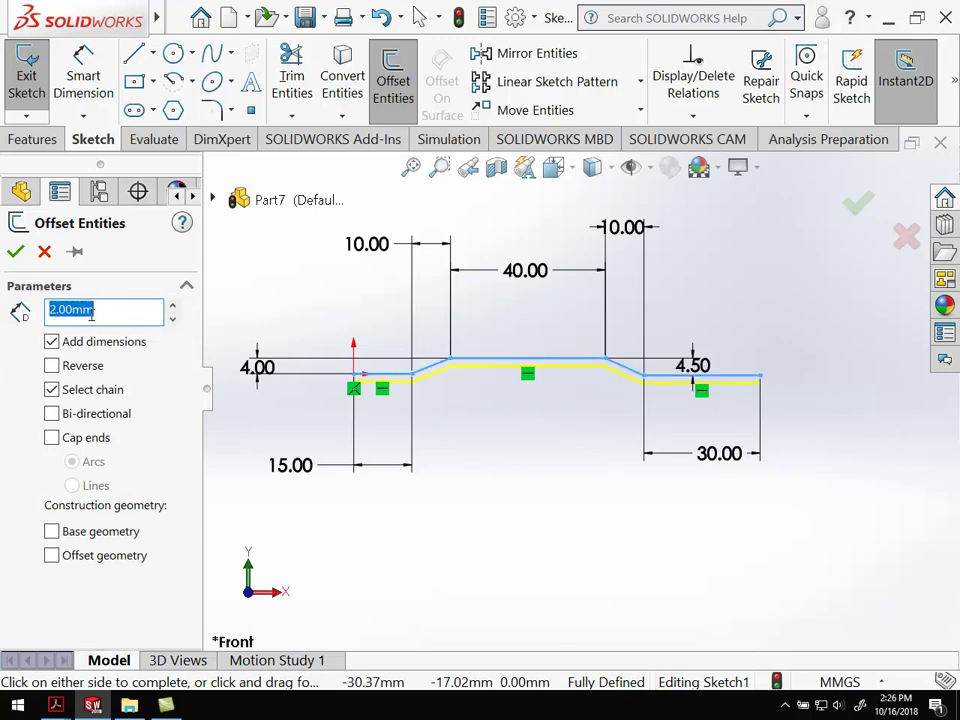
{"action": "left_click", "coordinate": [344, 398]}
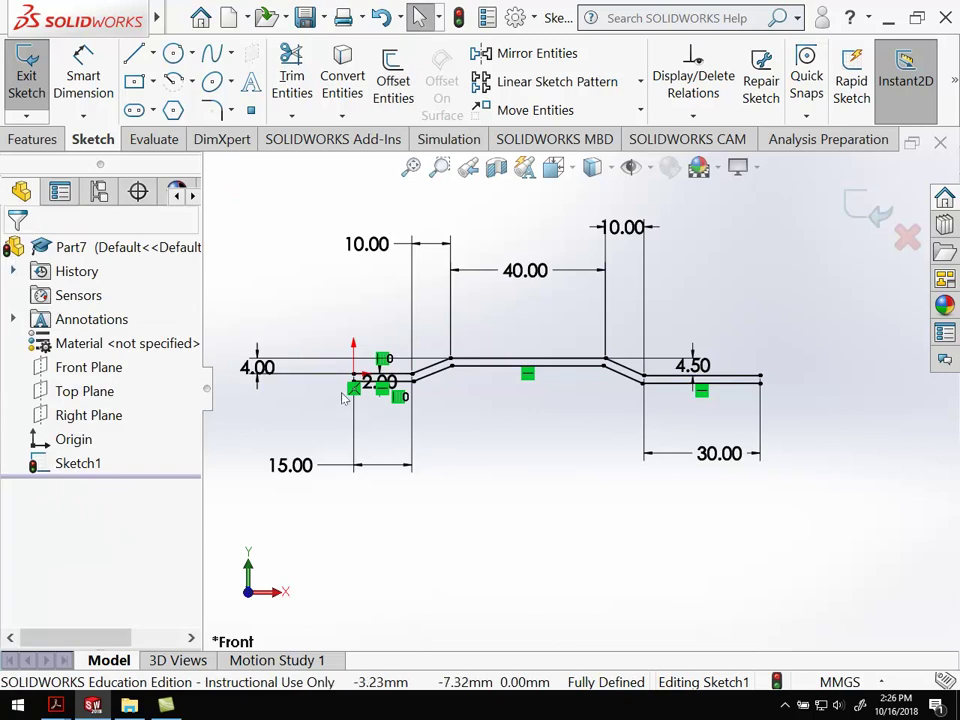
Close the profile's origin end with a vertical line joining the origin to the offset line's endpoint
{"action": "scroll", "coordinate": [467, 396], "scroll_direction": "down", "scroll_amount": 10}
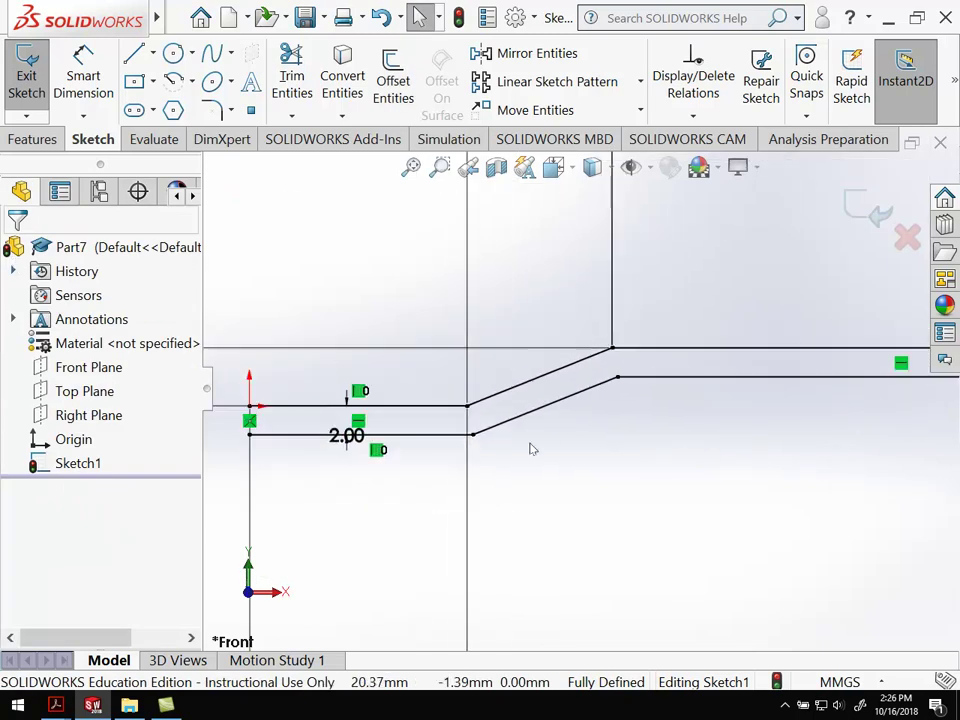
{"action": "scroll", "coordinate": [532, 449], "scroll_direction": "up", "scroll_amount": 12}
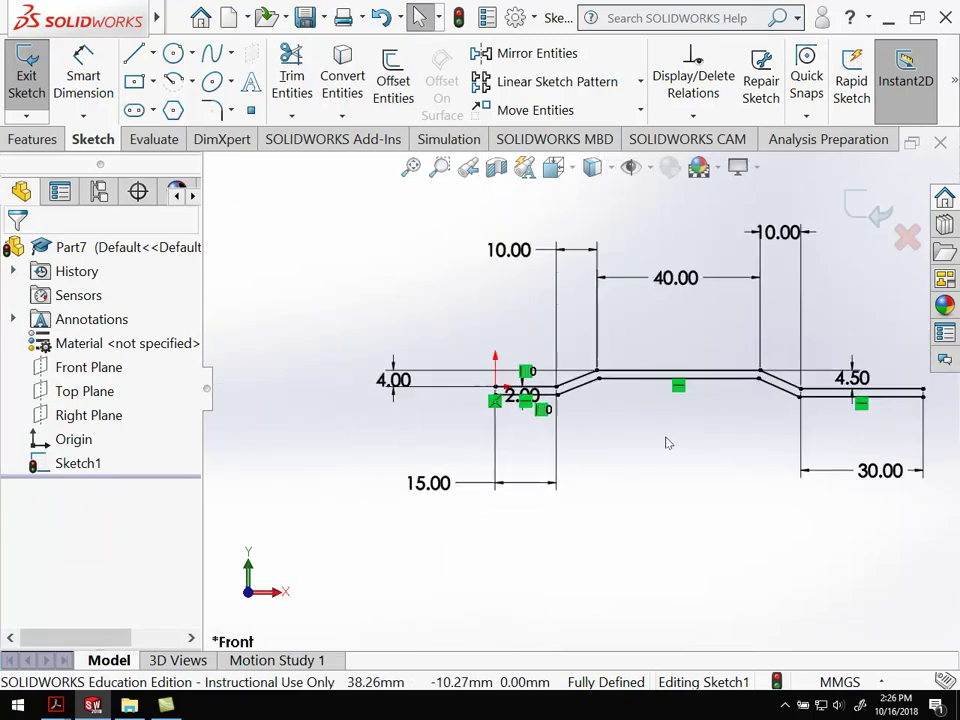
{"action": "scroll", "coordinate": [700, 418], "scroll_direction": "down", "scroll_amount": 2}
{"action": "scroll", "coordinate": [696, 418], "scroll_direction": "up", "scroll_amount": 3}
{"action": "scroll", "coordinate": [707, 381], "scroll_direction": "down", "scroll_amount": 2}
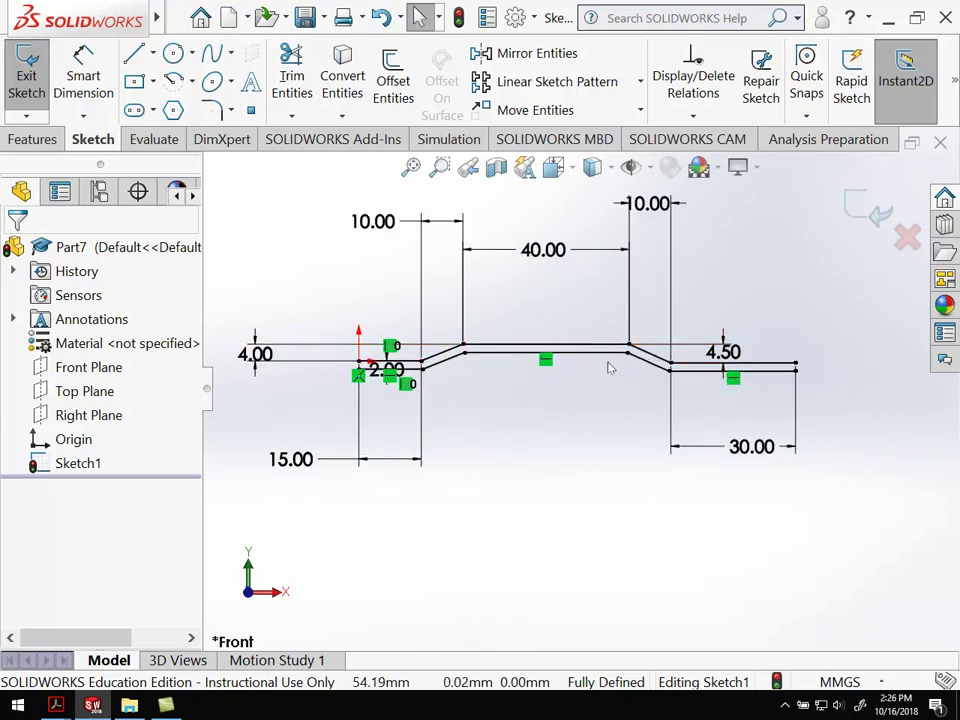
{"action": "scroll", "coordinate": [577, 399], "scroll_direction": "up", "scroll_amount": 2}
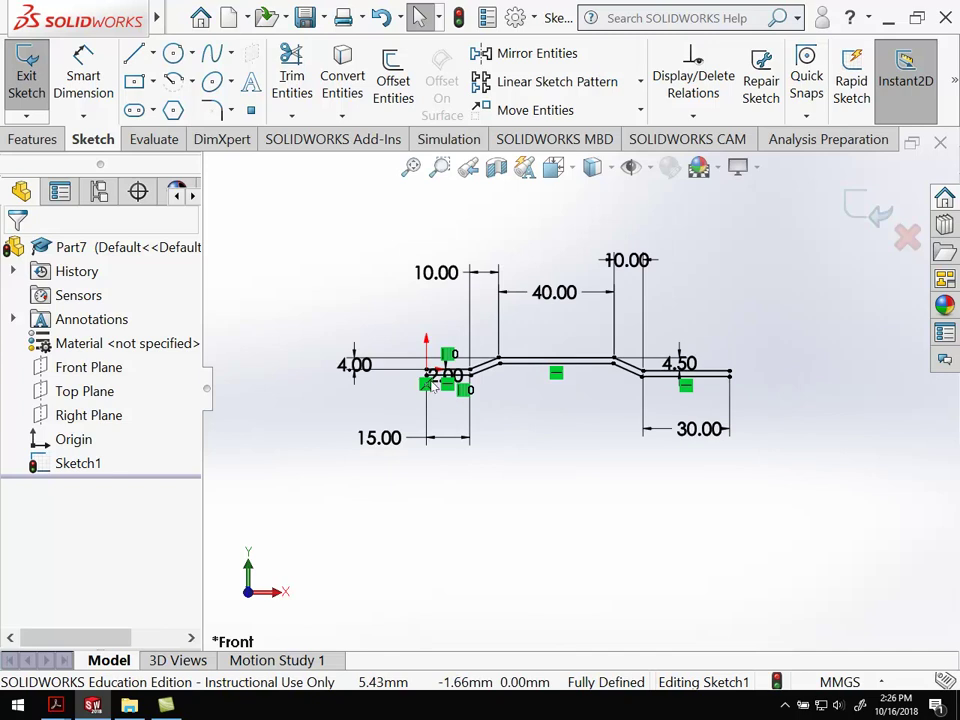
{"action": "scroll", "coordinate": [600, 390], "scroll_direction": "down", "scroll_amount": 8}
{"action": "scroll", "coordinate": [652, 423], "scroll_direction": "down", "scroll_amount": 3}
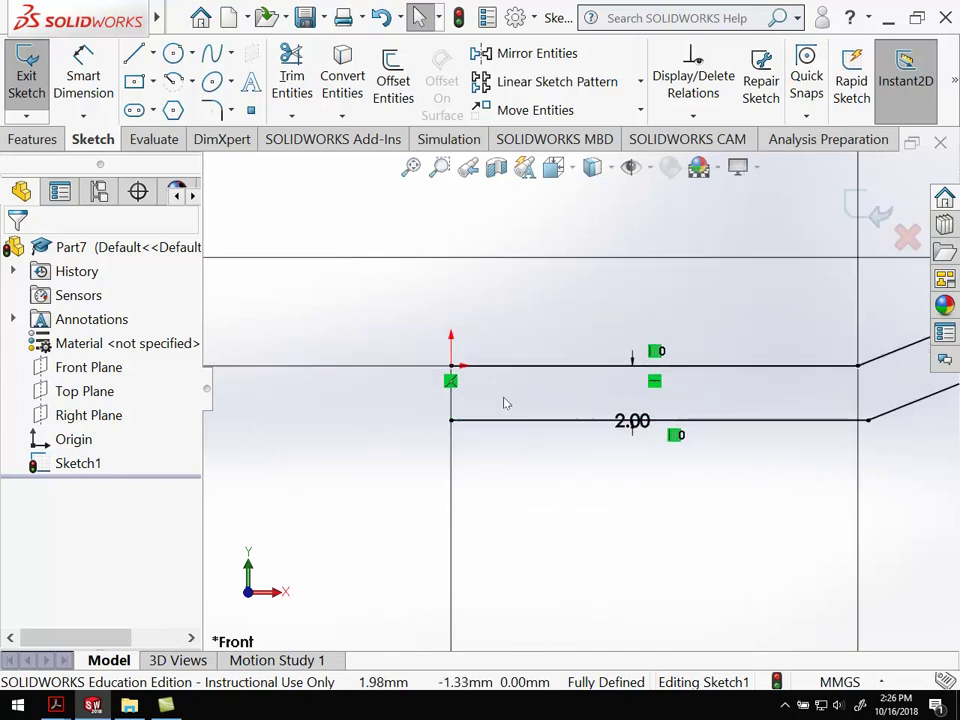
{"action": "left_click", "coordinate": [133, 52]}
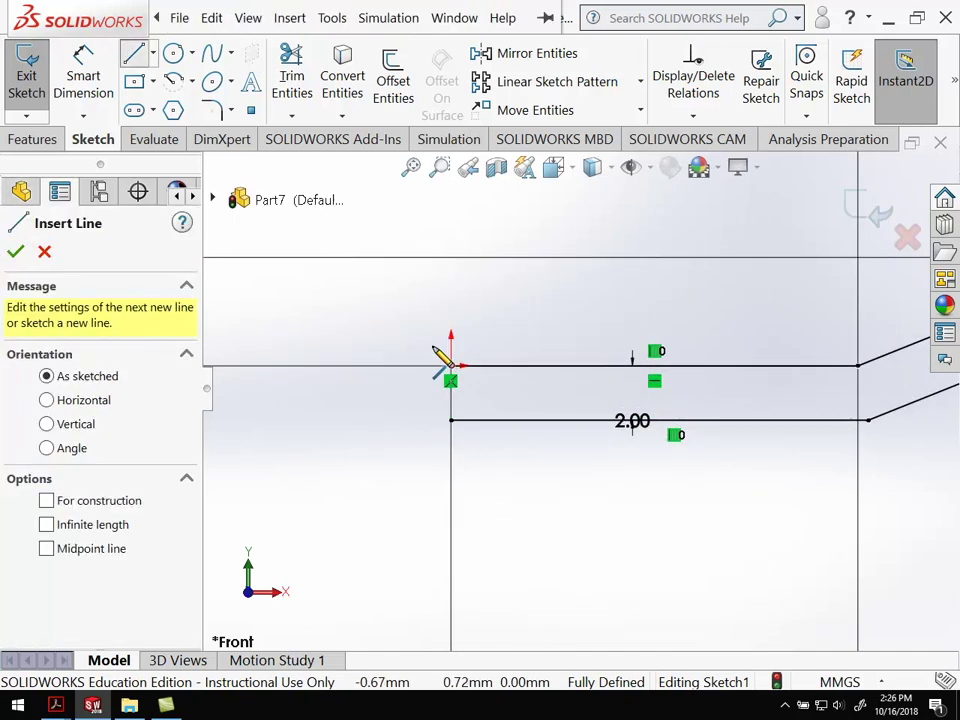
{"action": "left_click", "coordinate": [451, 420]}
{"action": "left_click", "coordinate": [451, 420]}
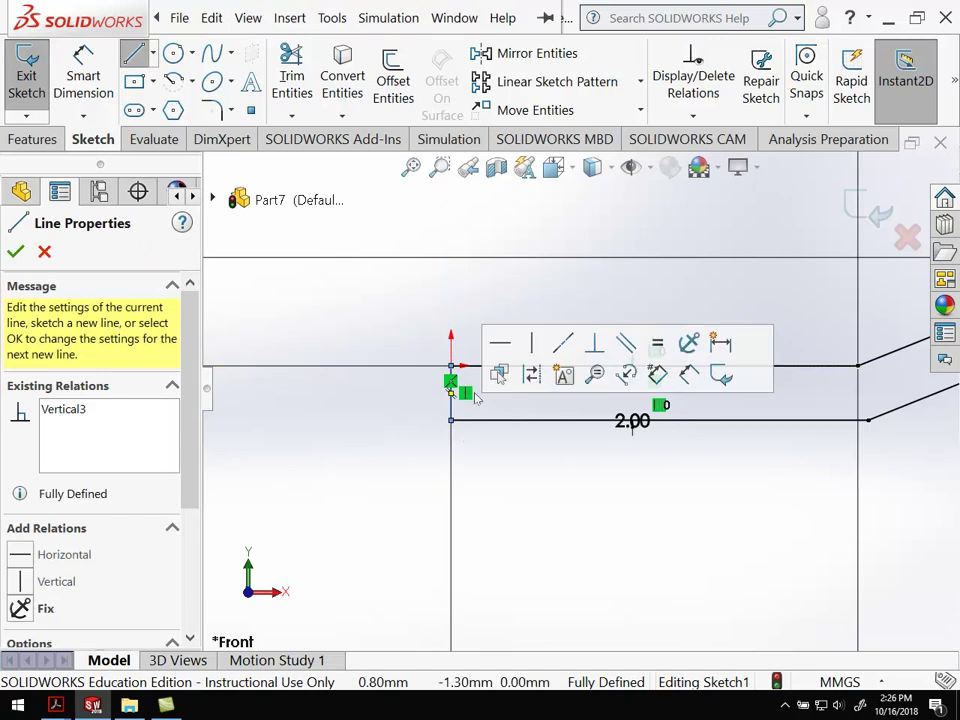
Close the profile's far end with a vertical line between the two 30 mm segments' endpoints and finish the Line tool
{"action": "scroll", "coordinate": [358, 375], "scroll_direction": "up", "scroll_amount": 2}
{"action": "scroll", "coordinate": [714, 368], "scroll_direction": "up", "scroll_amount": 2}
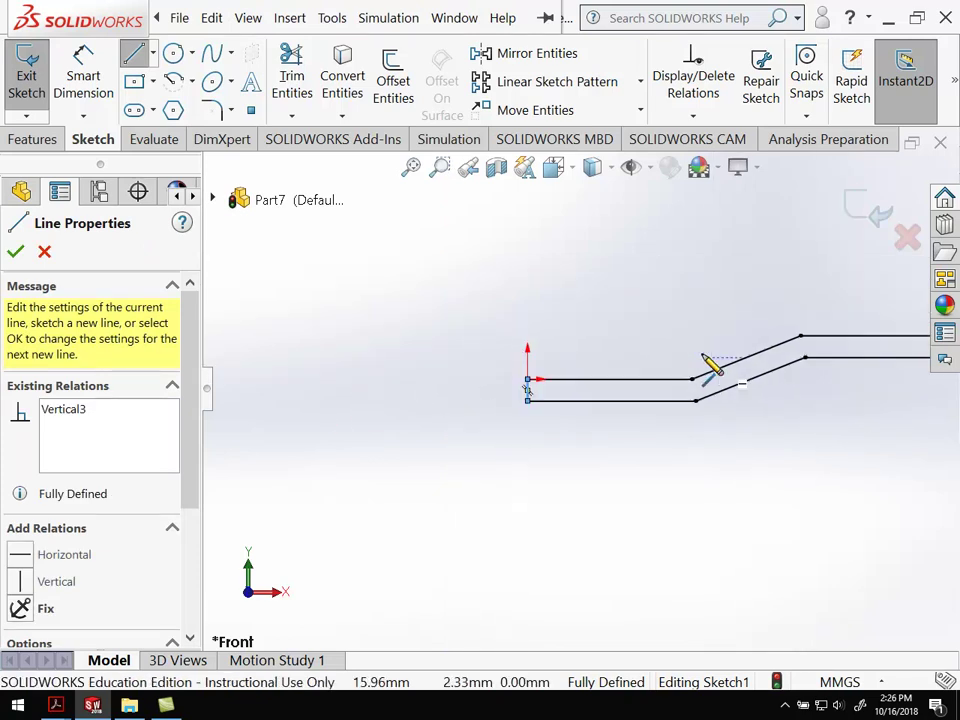
{"action": "scroll", "coordinate": [714, 370], "scroll_direction": "down", "scroll_amount": 5}
{"action": "scroll", "coordinate": [823, 401], "scroll_direction": "up", "scroll_amount": 3}
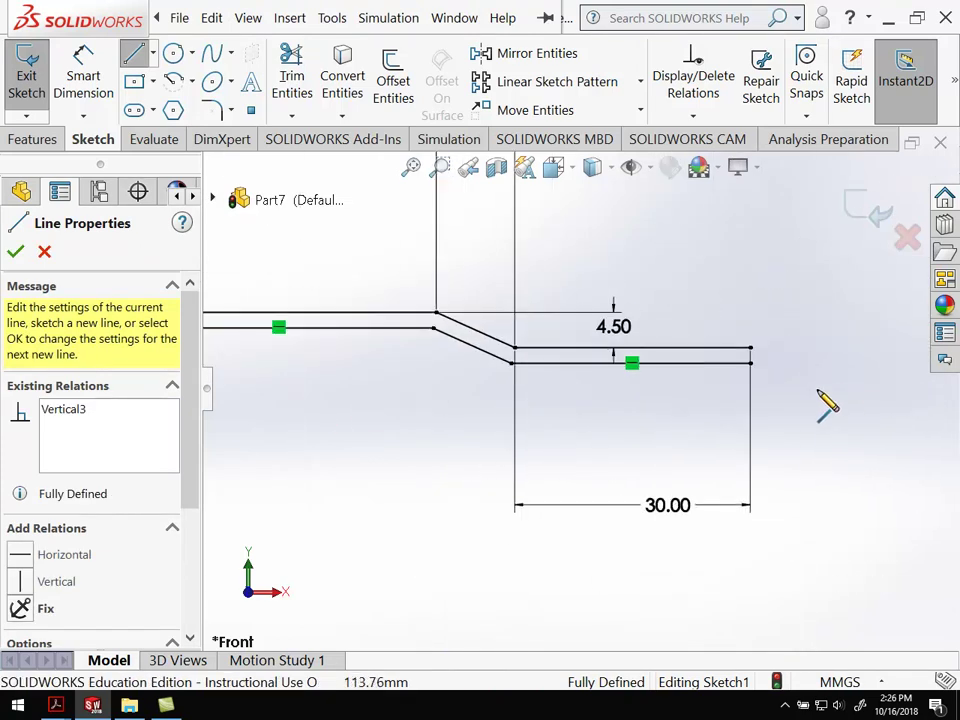
{"action": "left_click", "coordinate": [751, 348]}
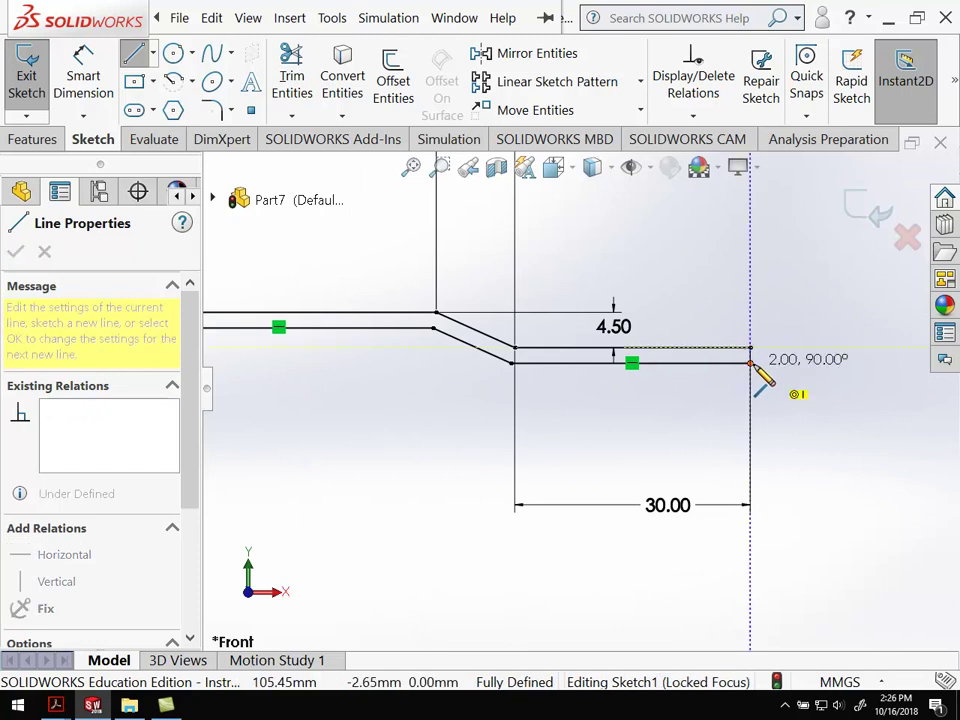
{"action": "left_click", "coordinate": [756, 386]}
{"action": "scroll", "coordinate": [600, 405], "scroll_direction": "up", "scroll_amount": 3}
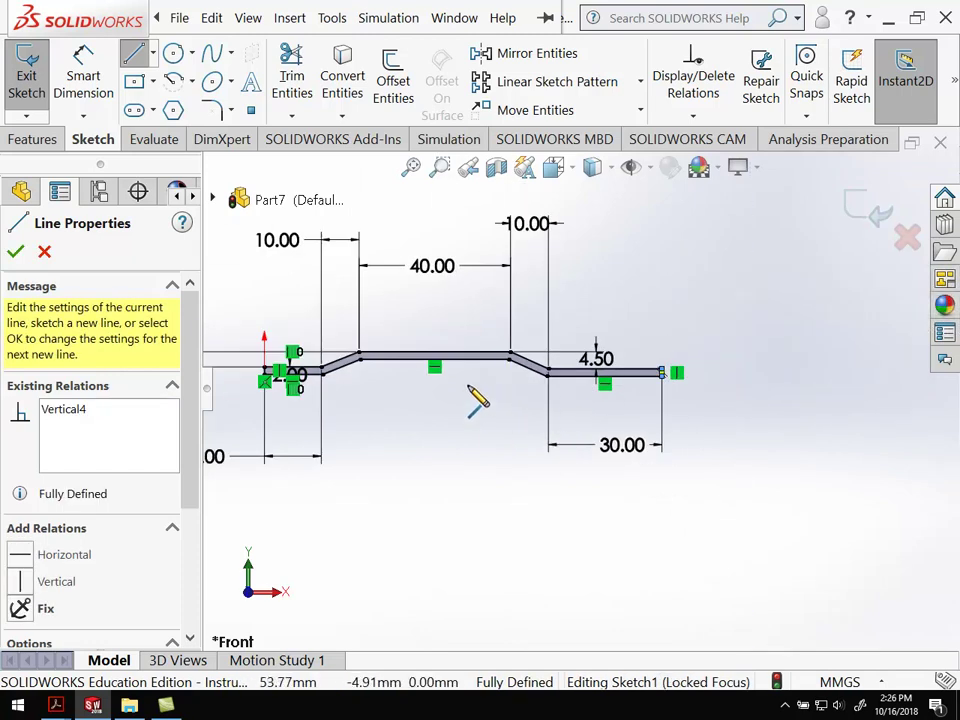
{"action": "scroll", "coordinate": [450, 392], "scroll_direction": "up", "scroll_amount": 2}
{"action": "scroll", "coordinate": [504, 364], "scroll_direction": "down", "scroll_amount": 4}
{"action": "scroll", "coordinate": [720, 380], "scroll_direction": "up", "scroll_amount": 1}
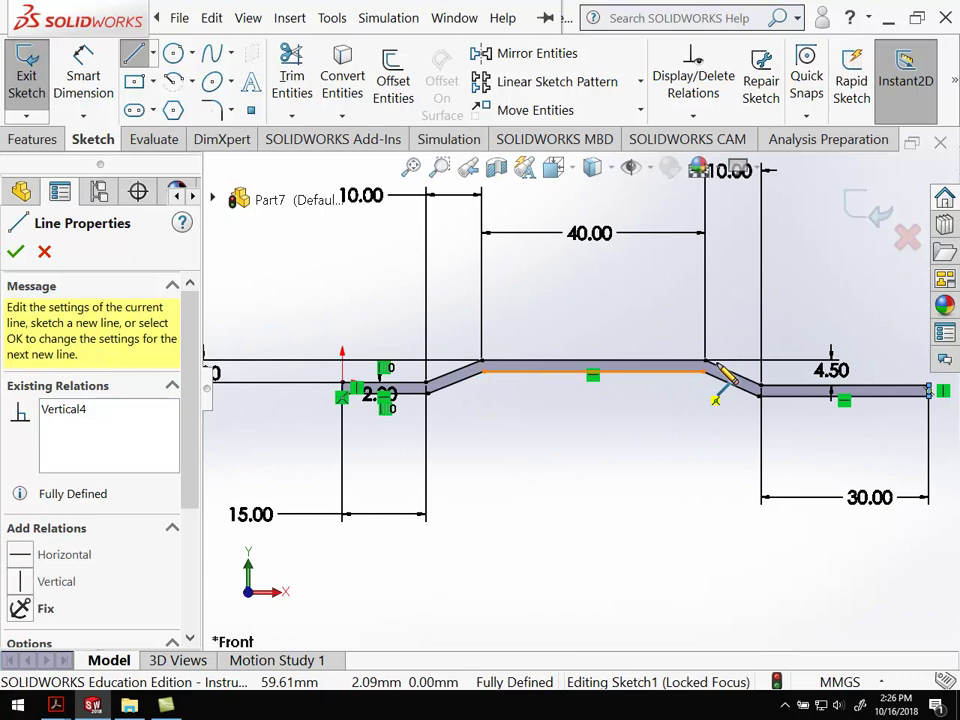
{"action": "scroll", "coordinate": [724, 390], "scroll_direction": "down", "scroll_amount": 2}
{"action": "scroll", "coordinate": [700, 394], "scroll_direction": "up", "scroll_amount": 2}
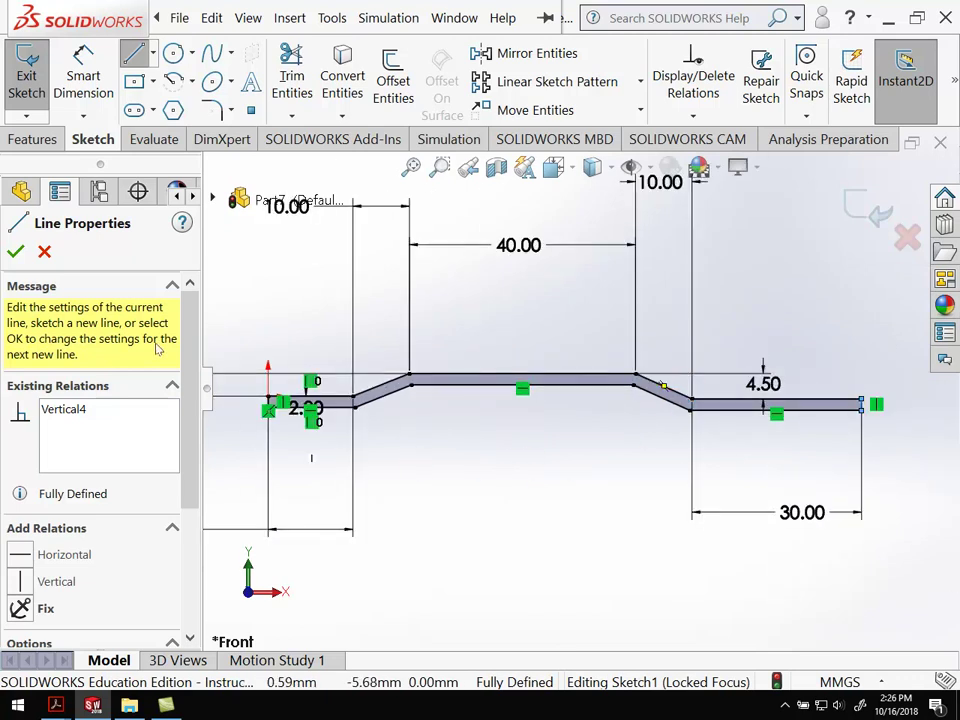
{"action": "left_click", "coordinate": [15, 252]}
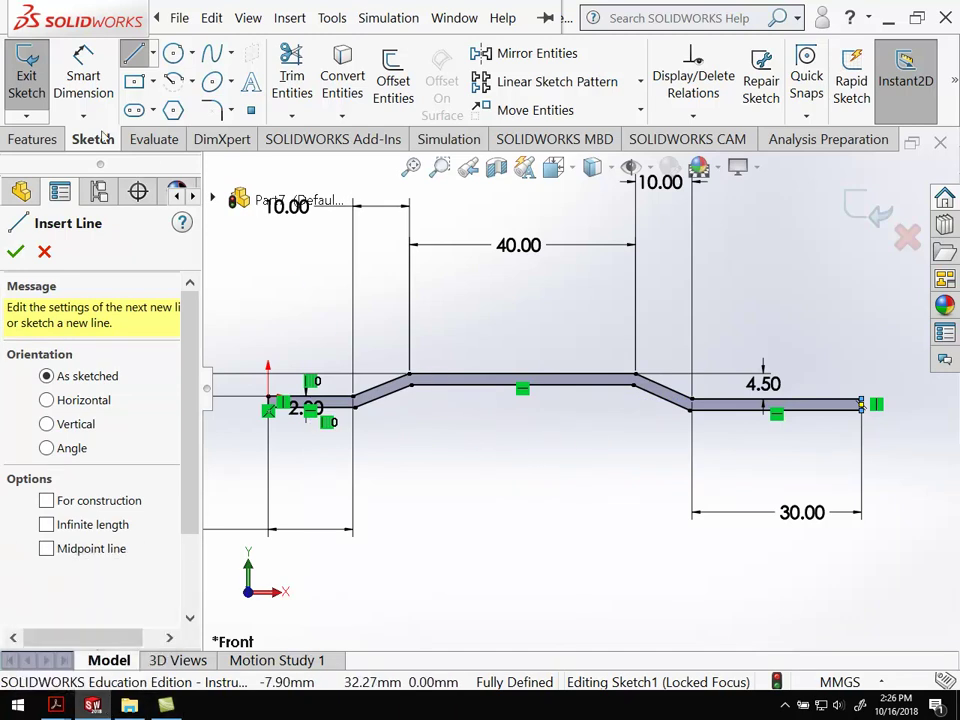
{"action": "left_click", "coordinate": [30, 139]}
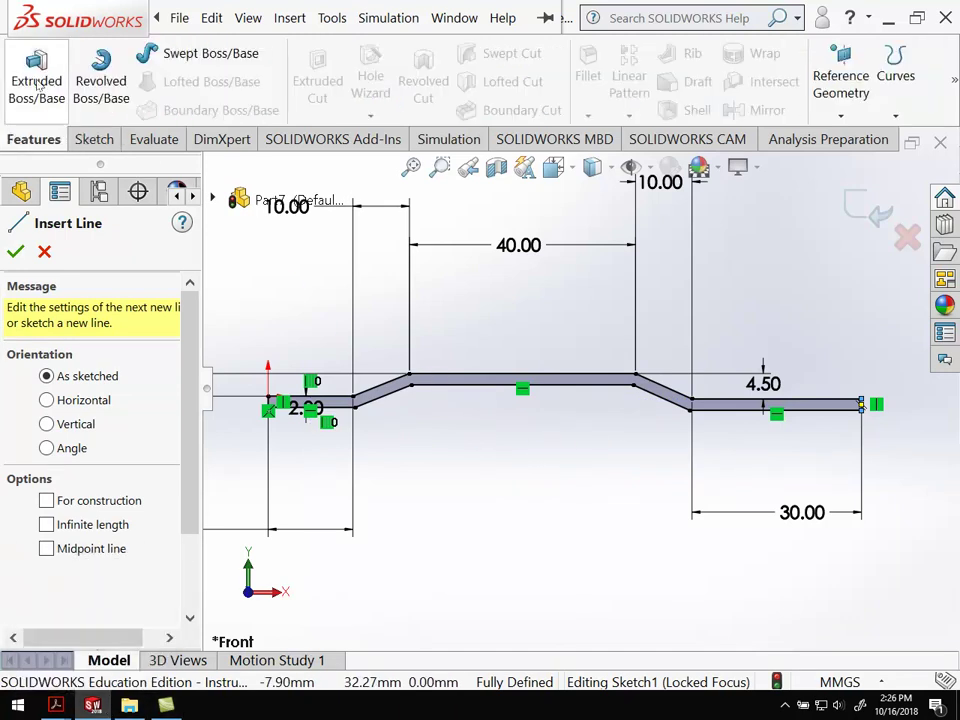
{"action": "left_click", "coordinate": [45, 253]}
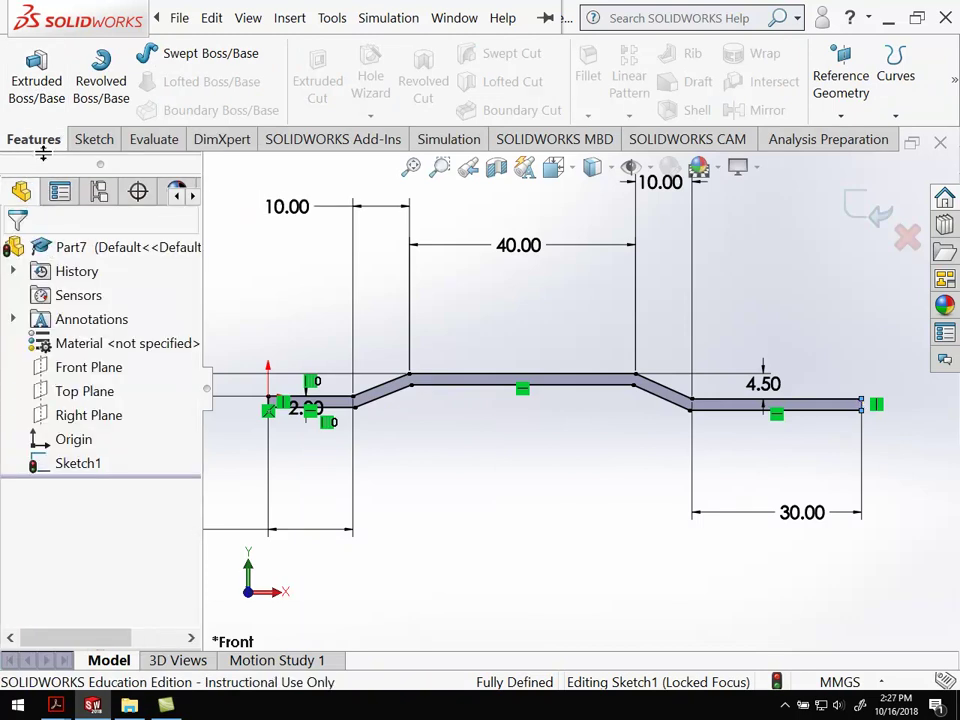
Check the arm's width in Arm.PDF and extrude the closed side profile 10 mm as a blind boss
{"action": "left_click", "coordinate": [82, 466]}
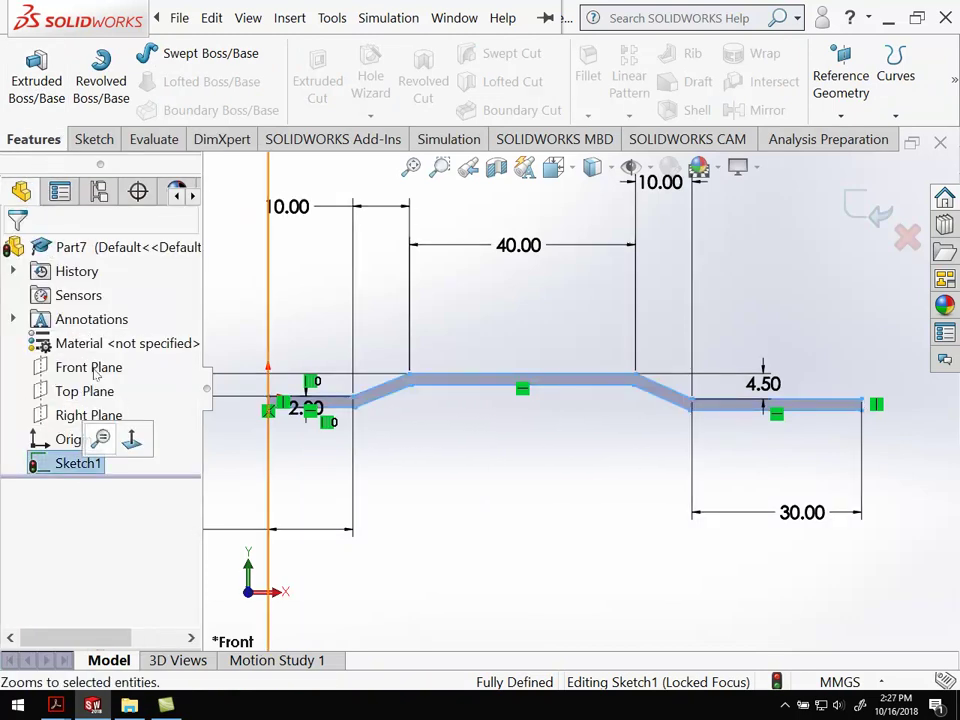
{"action": "left_click", "coordinate": [40, 72]}
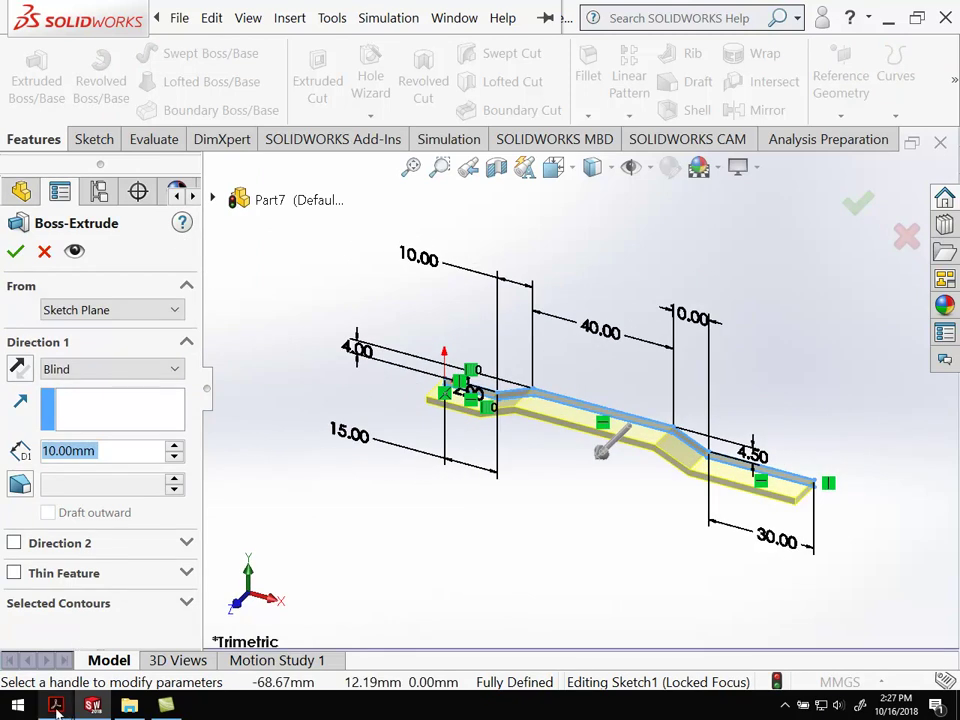
{"action": "mouse_move", "coordinate": [55, 705]}
{"action": "left_click", "coordinate": [245, 635]}
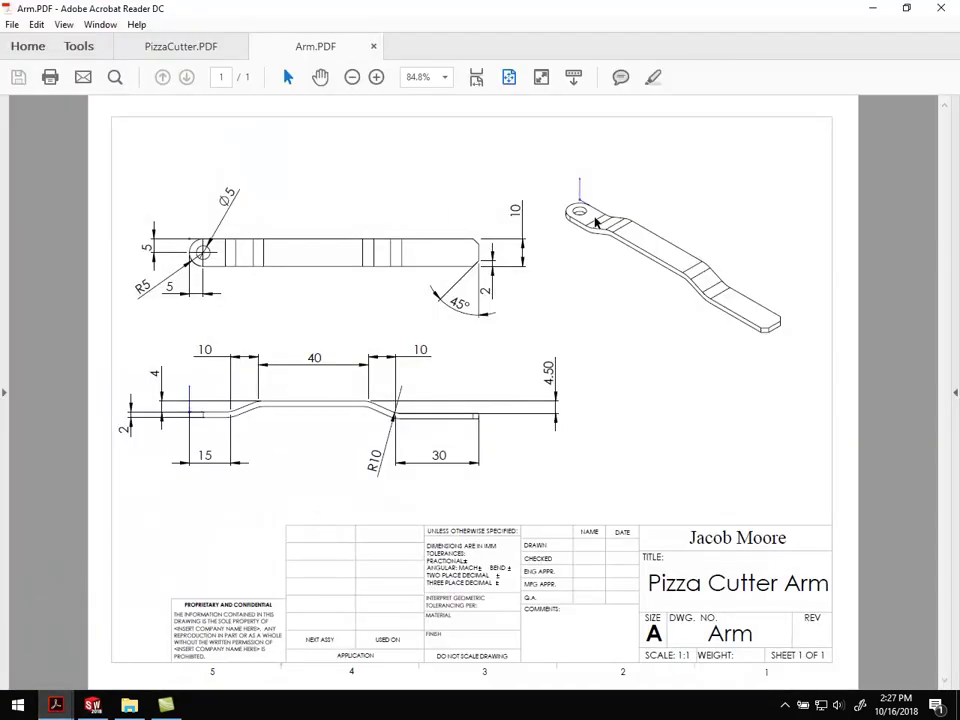
{"action": "left_click", "coordinate": [92, 705]}
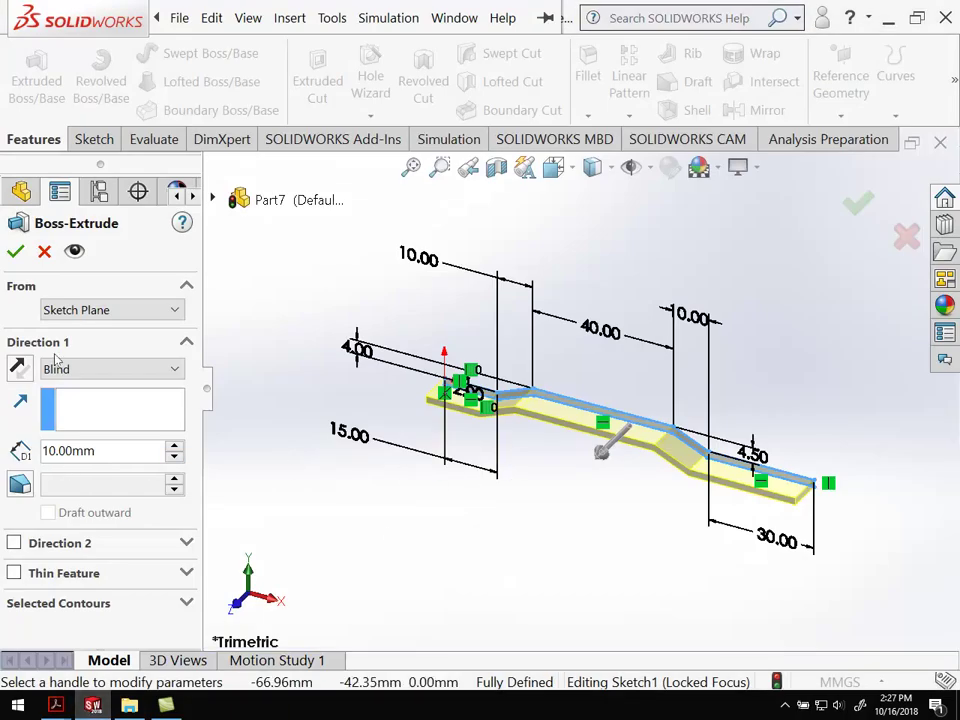
{"action": "left_click", "coordinate": [15, 252]}
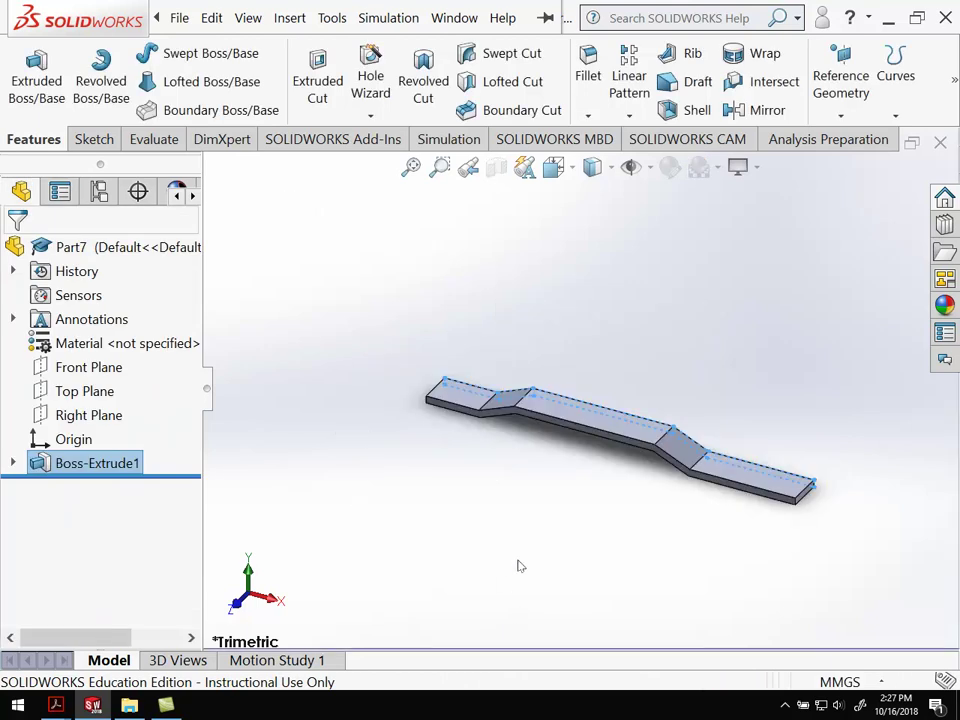
Check the rounded end in Arm.PDF and fillet both short thickness edges at the arm's origin end with a 5 mm radius
{"action": "middle_click_drag", "start_coordinate": [548, 544], "coordinate": [569, 558]}
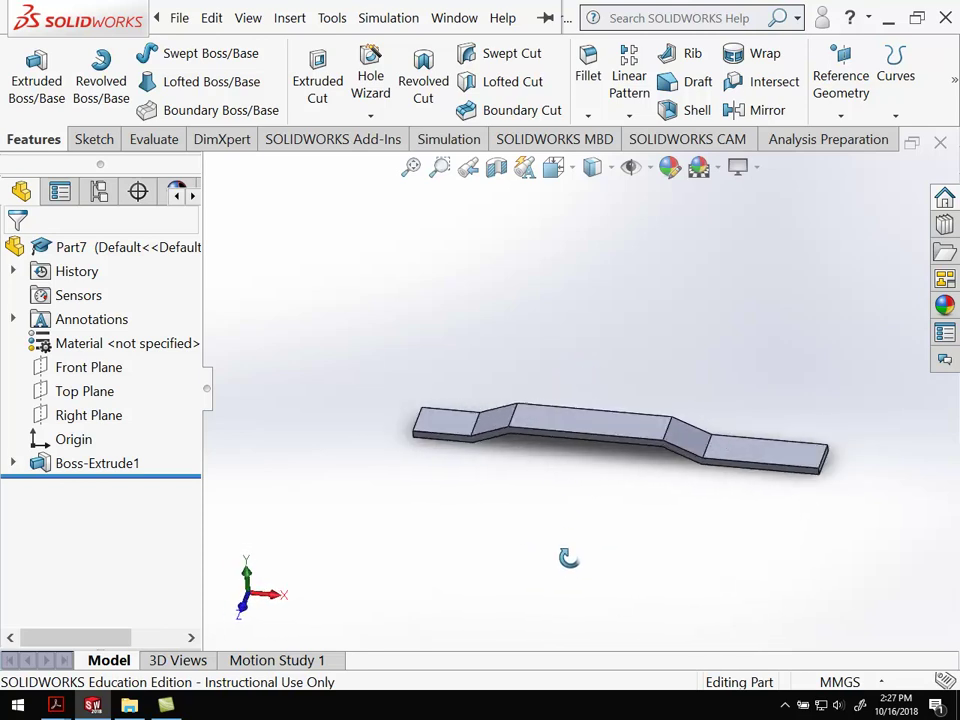
{"action": "middle_click_drag", "start_coordinate": [518, 488], "coordinate": [554, 491]}
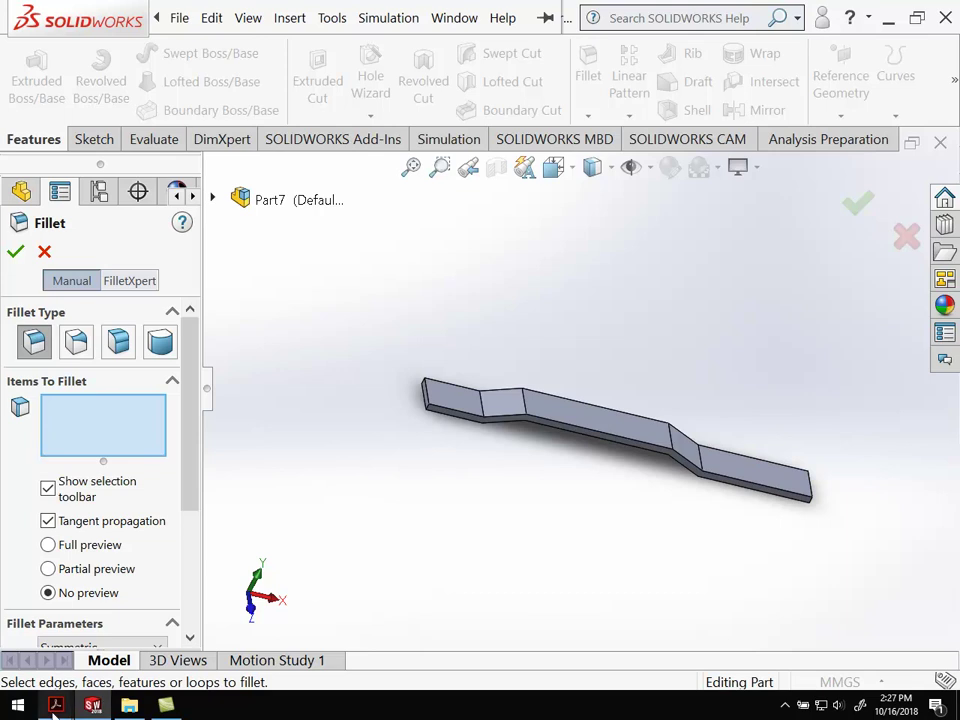
{"action": "left_click", "coordinate": [93, 706]}
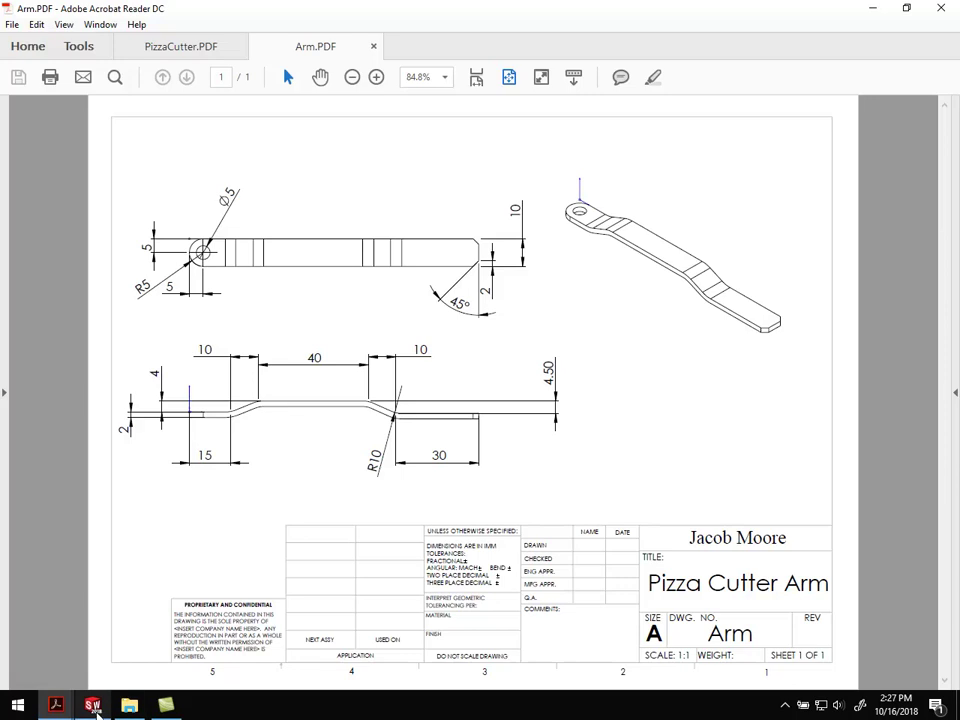
{"action": "left_click", "coordinate": [93, 706]}
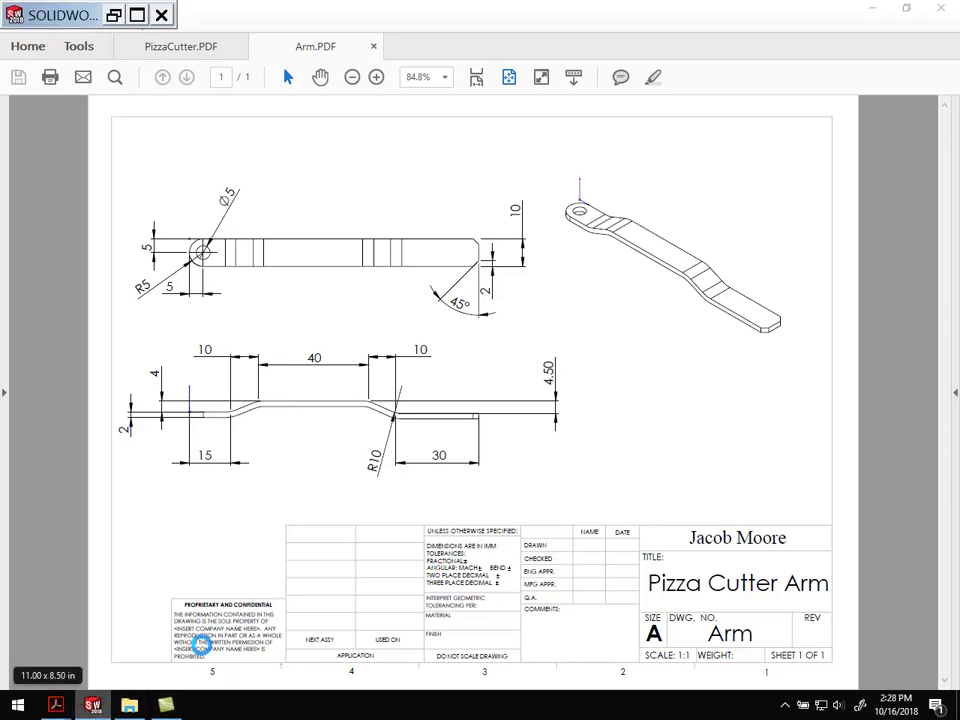
{"action": "scroll", "coordinate": [439, 418], "scroll_direction": "up", "scroll_amount": 3}
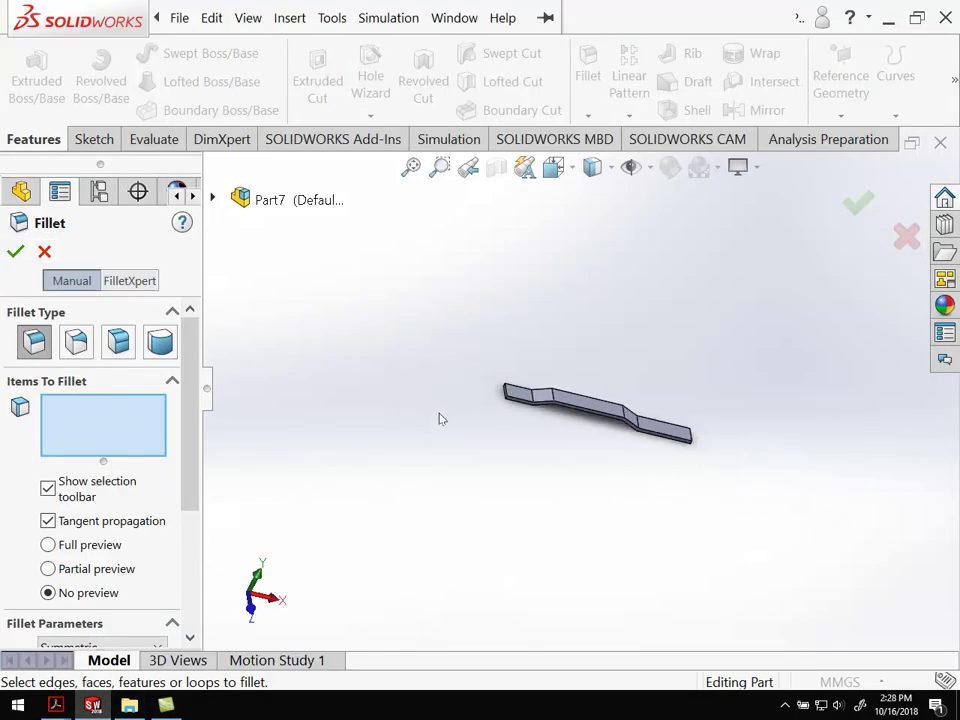
{"action": "scroll", "coordinate": [615, 405], "scroll_direction": "down", "scroll_amount": 8}
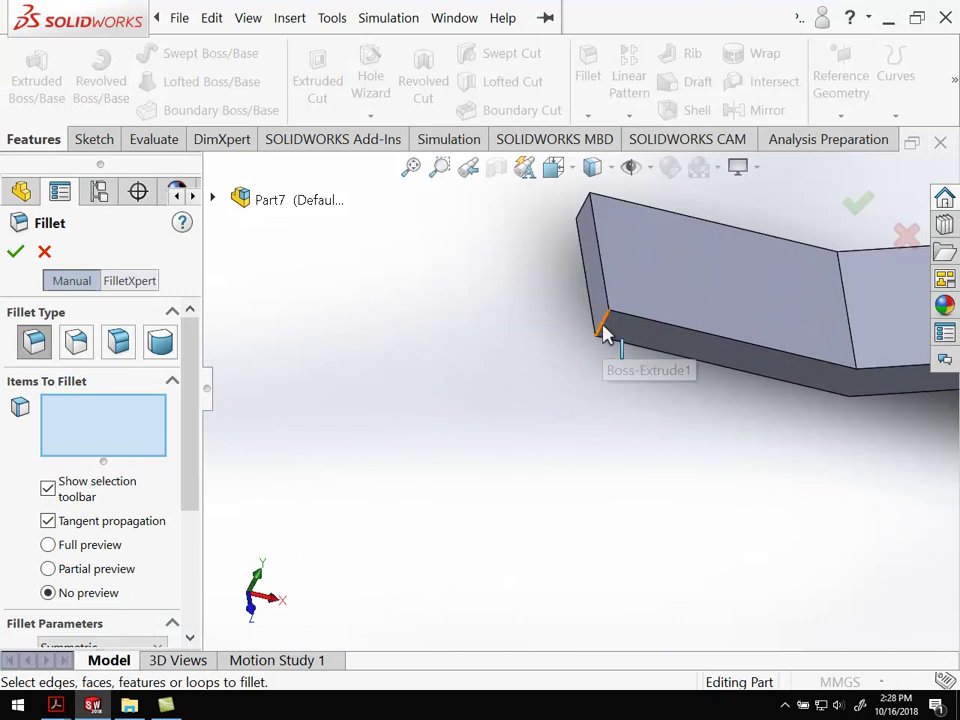
{"action": "left_click", "coordinate": [603, 332]}
{"action": "middle_click_drag", "start_coordinate": [476, 349], "coordinate": [507, 335]}
{"action": "middle_click_drag", "start_coordinate": [503, 220], "coordinate": [505, 232]}
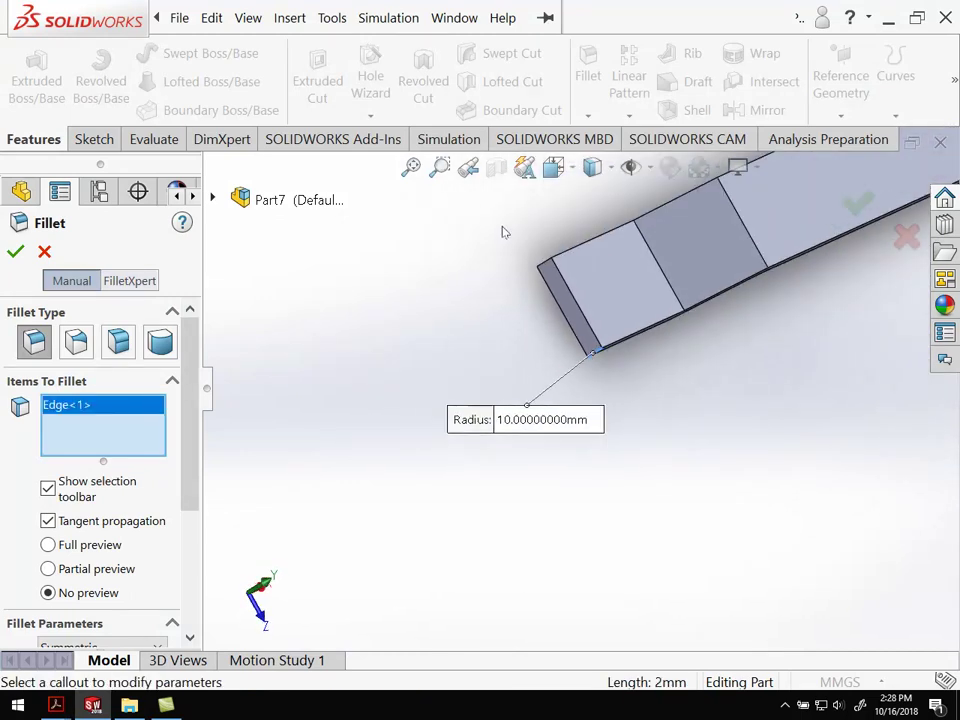
{"action": "left_click", "coordinate": [547, 275]}
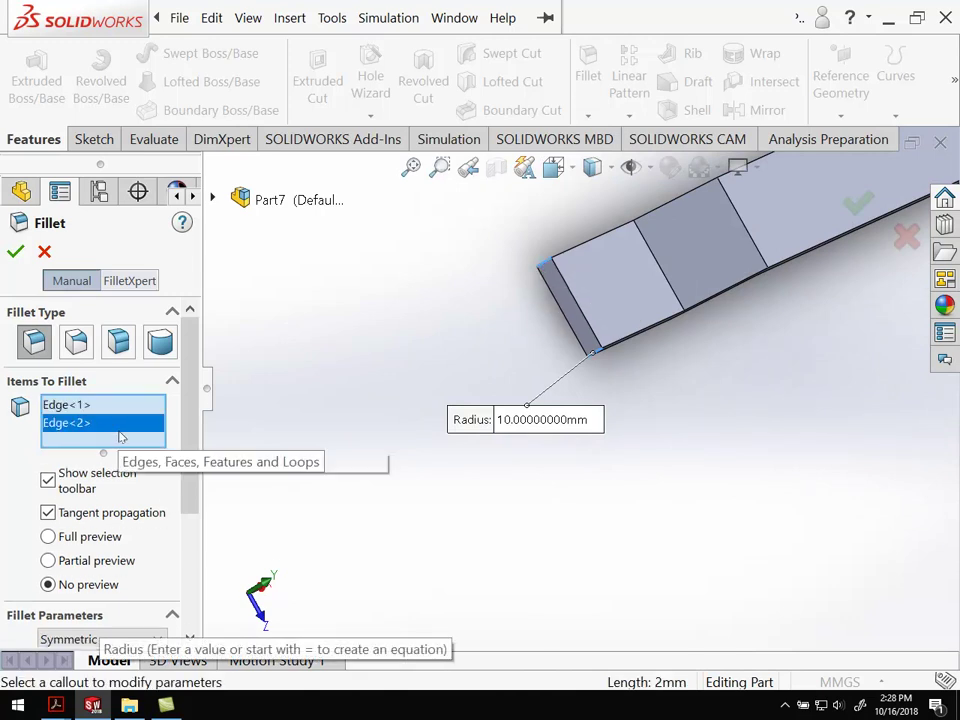
{"action": "scroll", "coordinate": [195, 432], "scroll_direction": "down", "scroll_amount": 1}
{"action": "left_click_drag", "start_coordinate": [192, 432], "coordinate": [199, 558]}
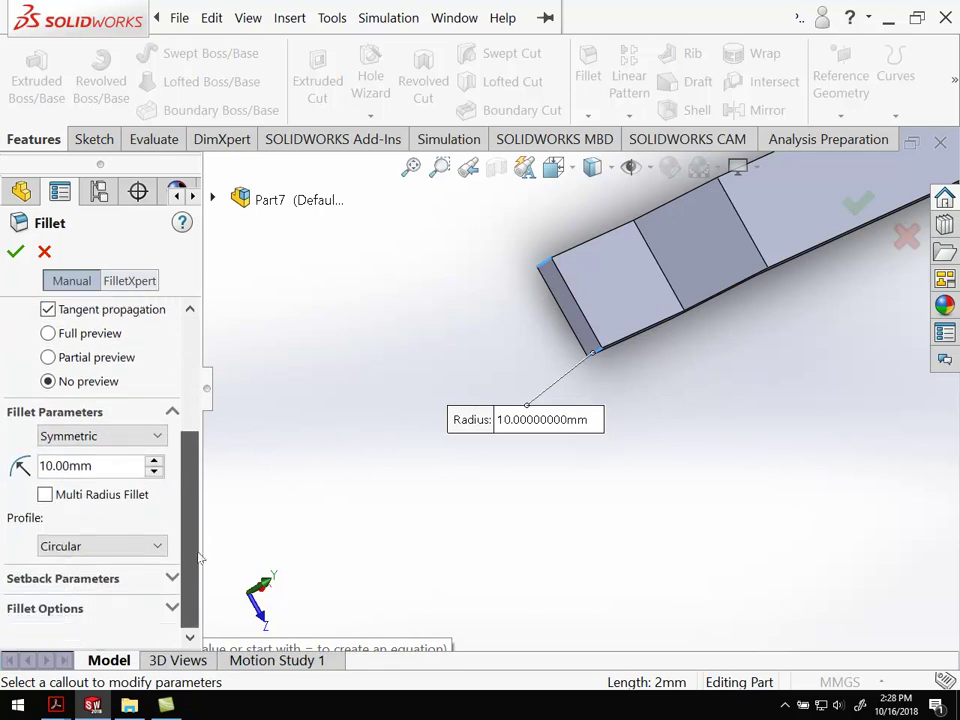
{"action": "left_click_drag", "start_coordinate": [108, 467], "coordinate": [22, 466]}
{"action": "type", "text": "5"}
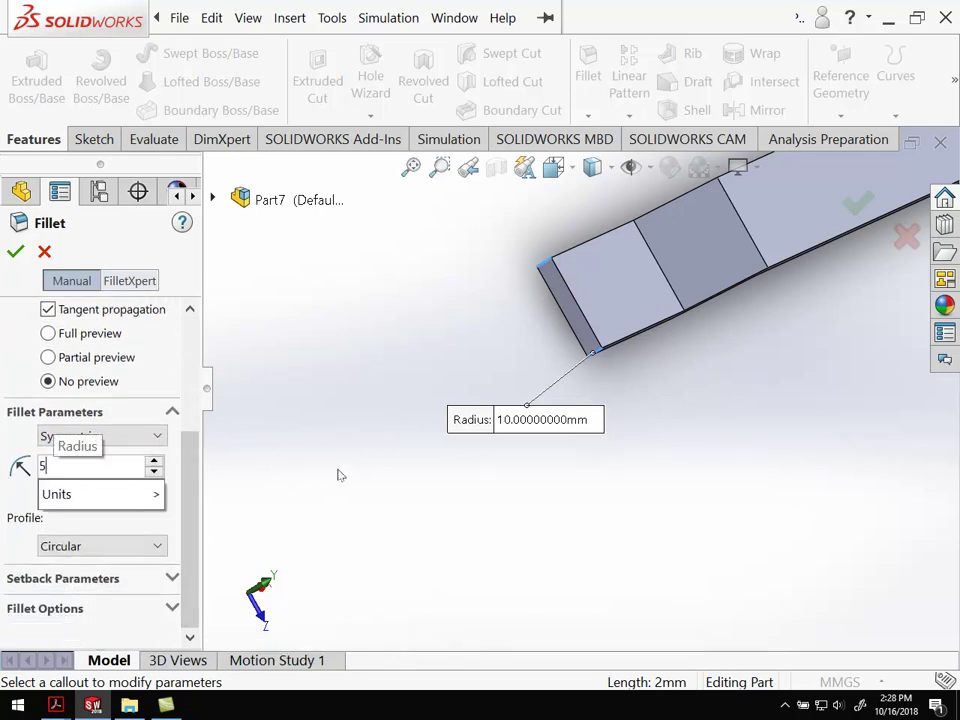
{"action": "key", "text": "Return"}
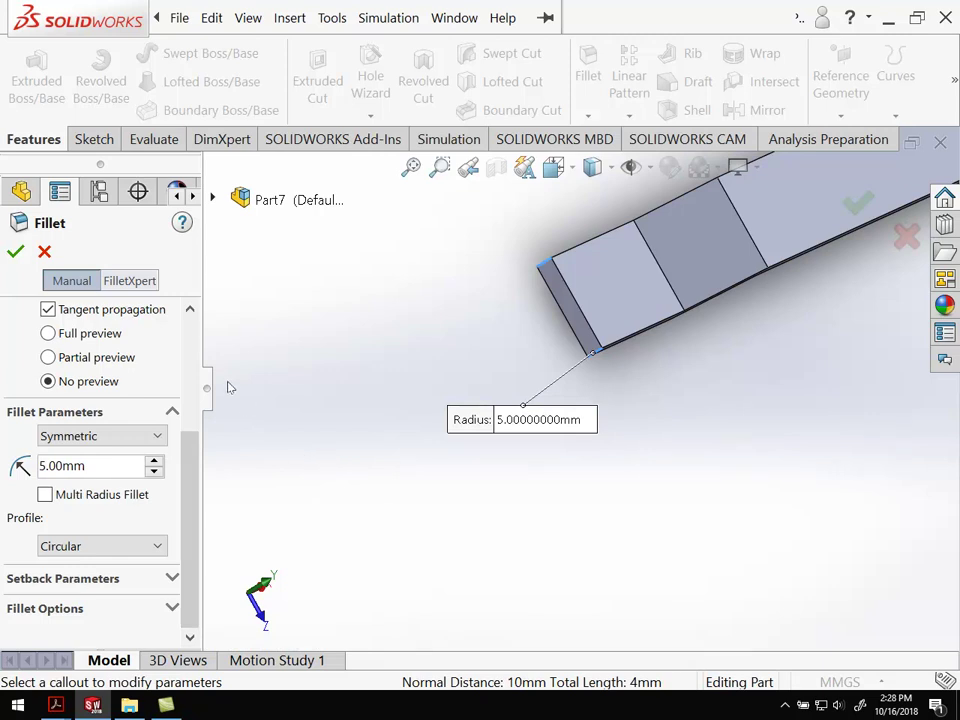
{"action": "left_click", "coordinate": [17, 253]}
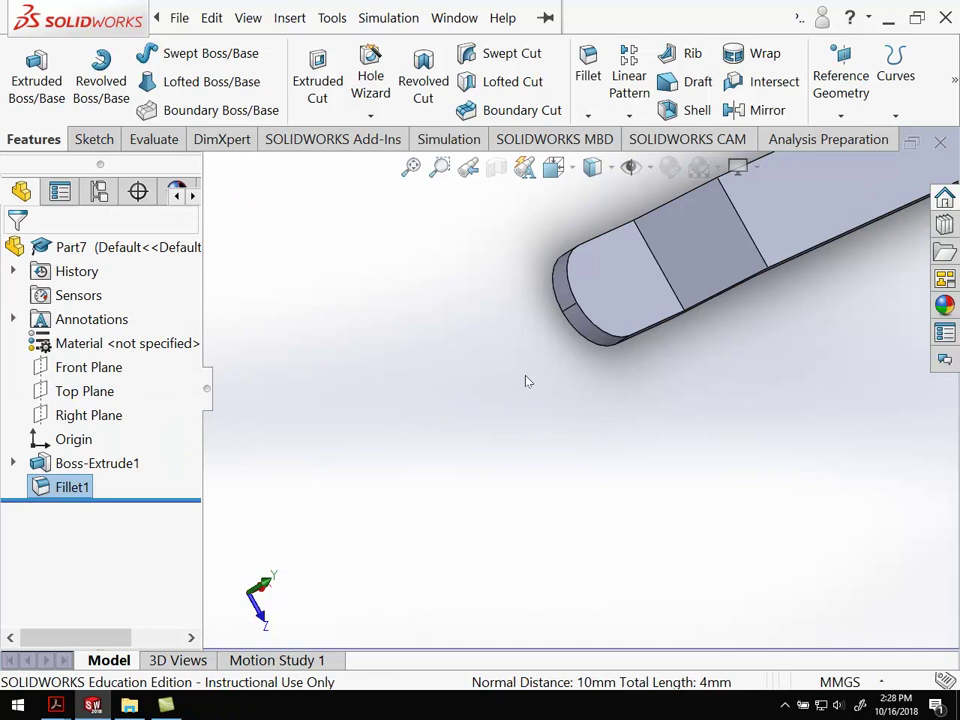
Examine the arm's bend edges and compare them with the bend radius shown in Arm.PDF's side view
{"action": "middle_click_drag", "start_coordinate": [528, 381], "coordinate": [456, 297]}
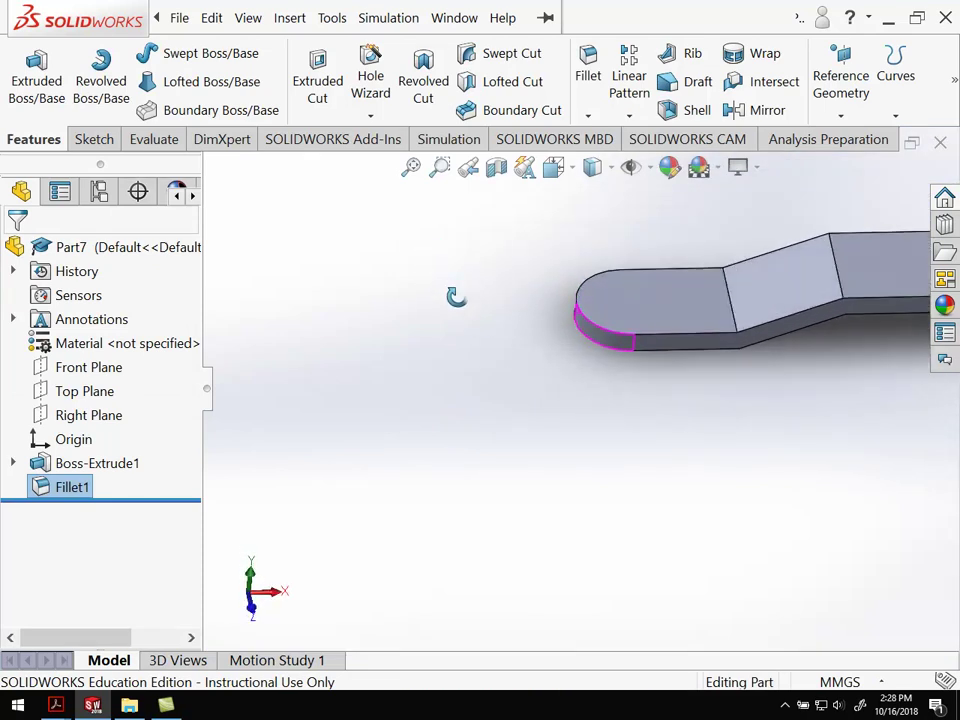
{"action": "mouse_move", "coordinate": [660, 358]}
{"action": "middle_mouse_down", "text": "ctrl"}
{"action": "mouse_move", "coordinate": [602, 403]}
{"action": "mouse_move", "coordinate": [673, 349]}
{"action": "middle_mouse_up", "text": "ctrl"}
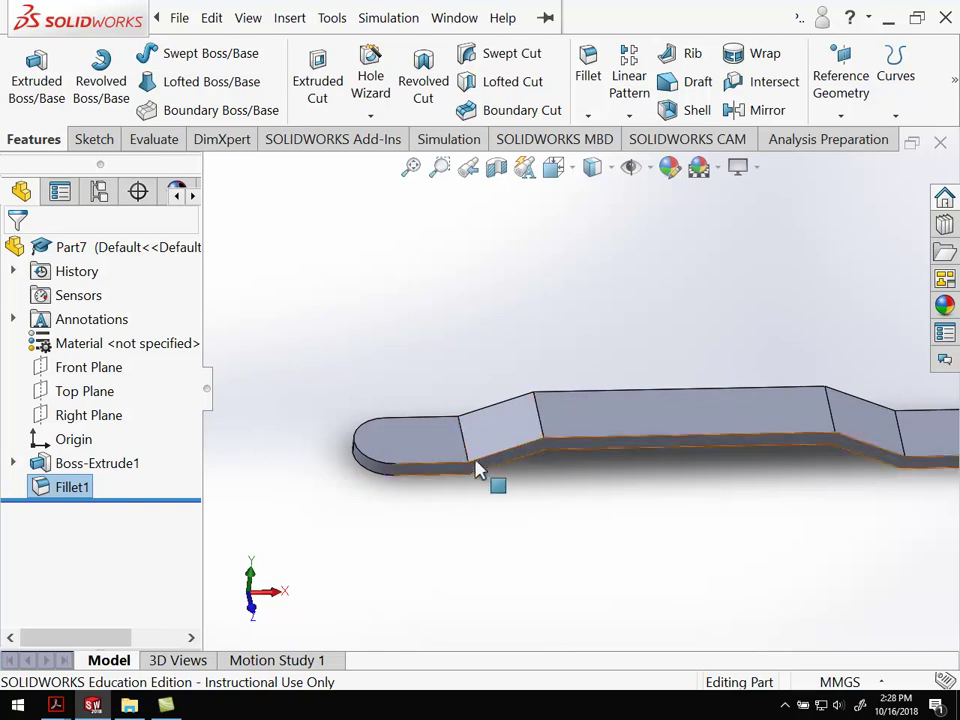
{"action": "scroll", "coordinate": [563, 428], "scroll_direction": "down", "scroll_amount": 3}
{"action": "scroll", "coordinate": [563, 428], "scroll_direction": "up", "scroll_amount": 5}
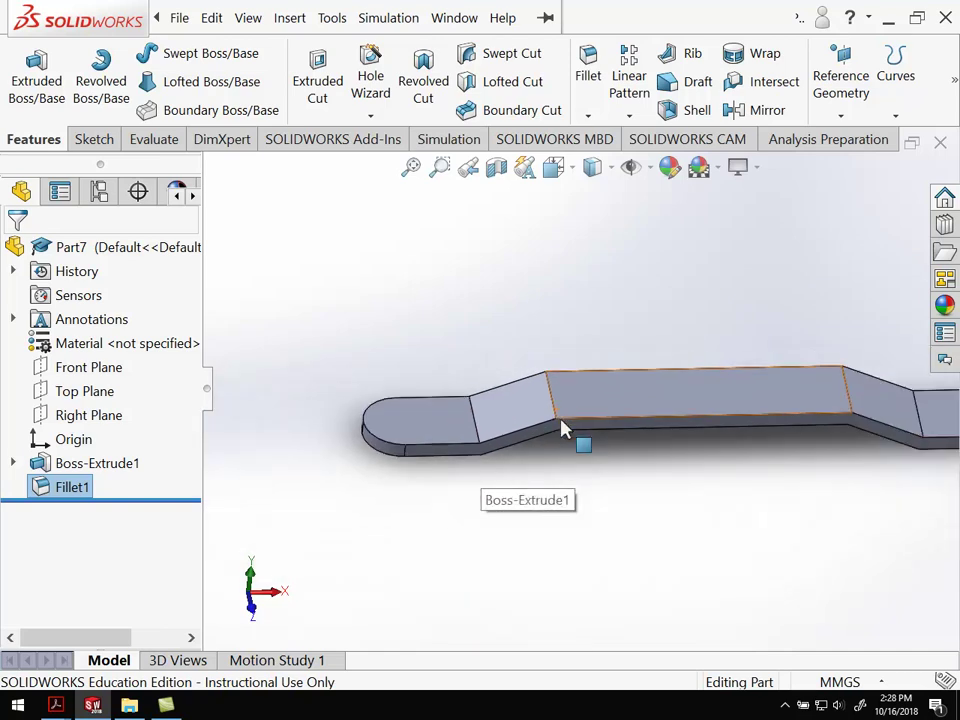
{"action": "scroll", "coordinate": [561, 428], "scroll_direction": "down", "scroll_amount": 2}
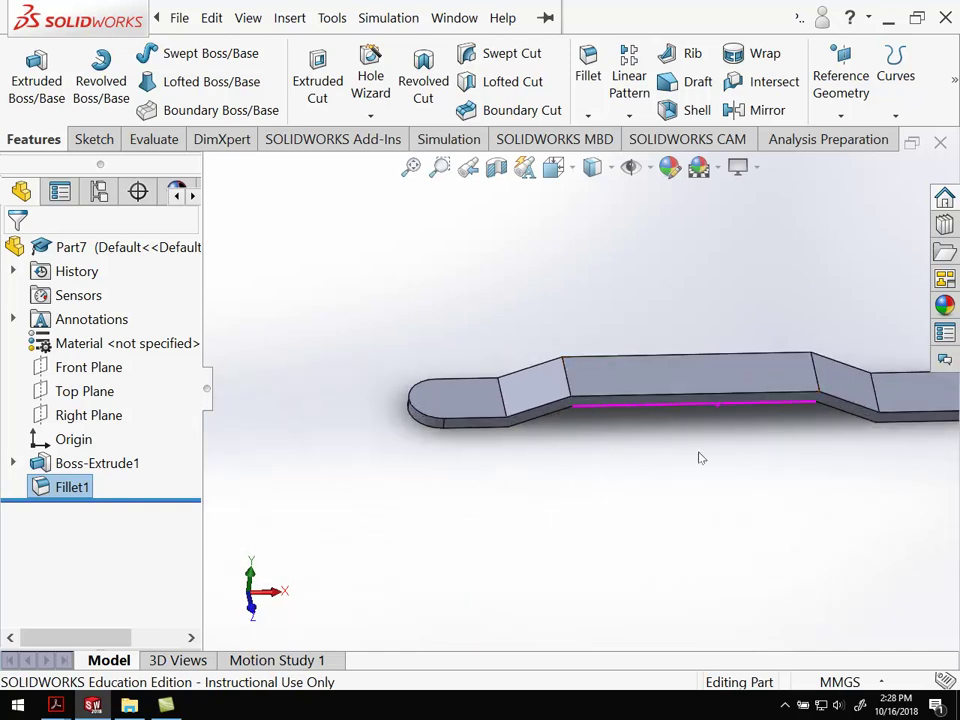
{"action": "middle_click_drag", "start_coordinate": [701, 457], "coordinate": [675, 465]}
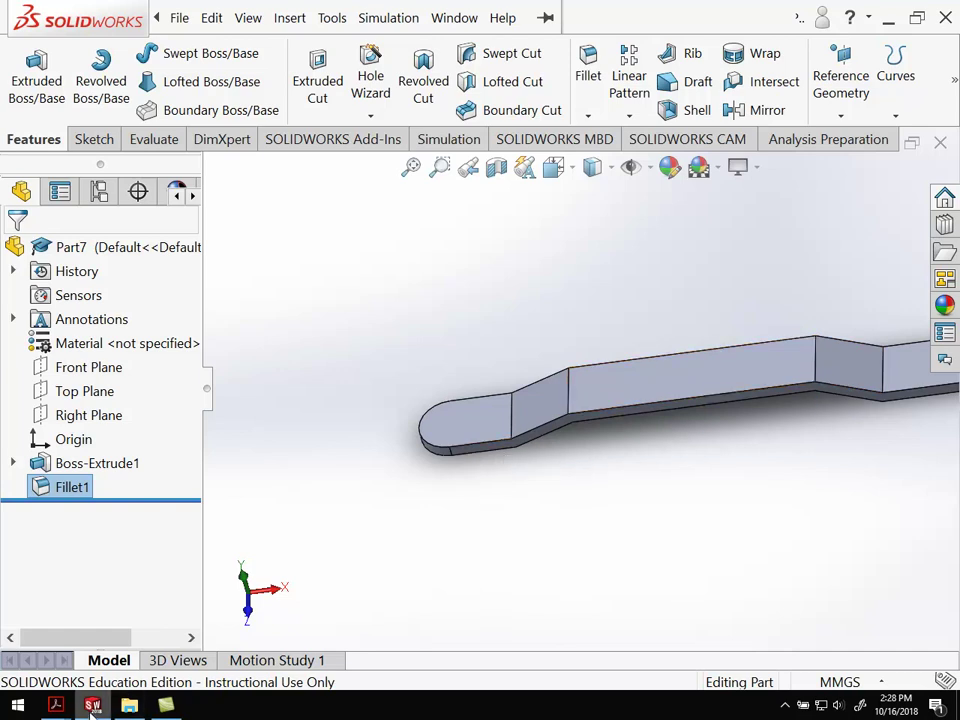
{"action": "left_click", "coordinate": [56, 705]}
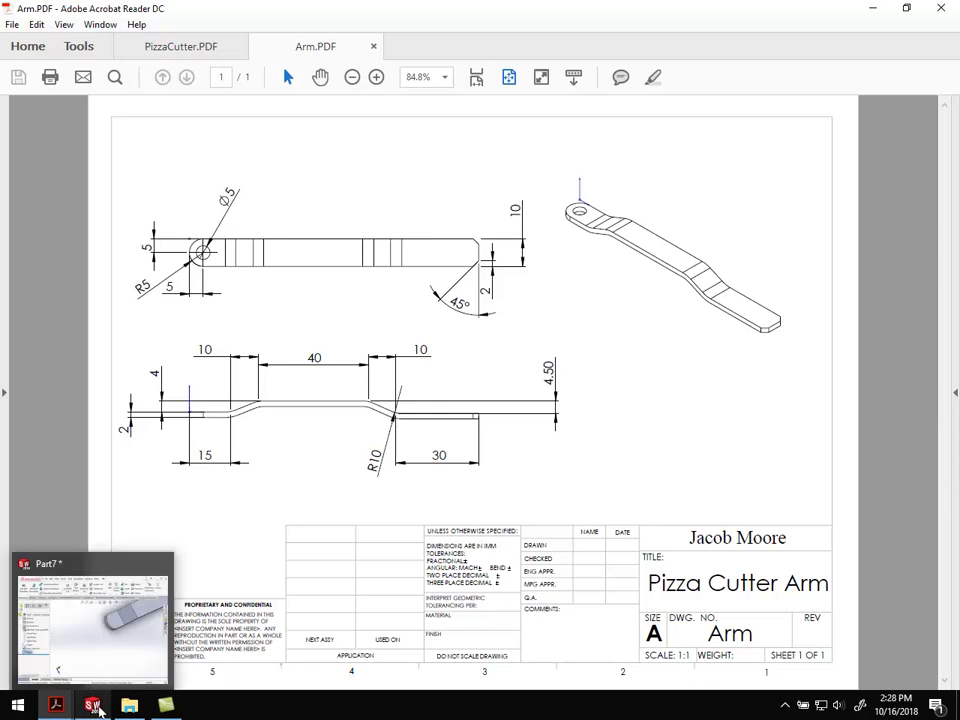
{"action": "left_click", "coordinate": [91, 706]}
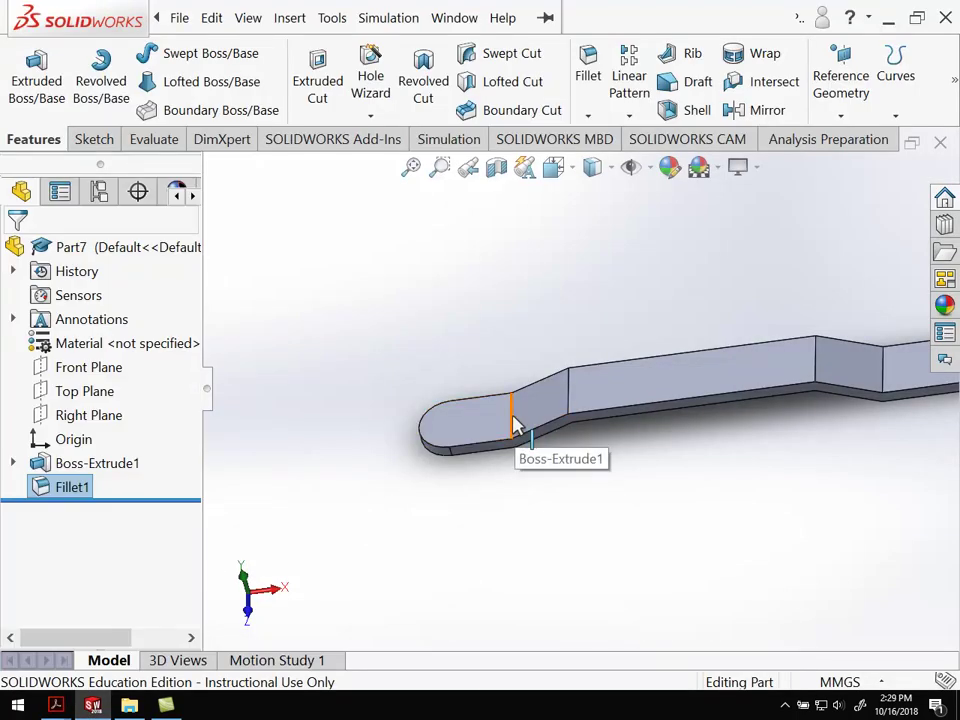
Select the four bend edges across the arm's upper face
{"action": "left_click", "coordinate": [513, 425]}
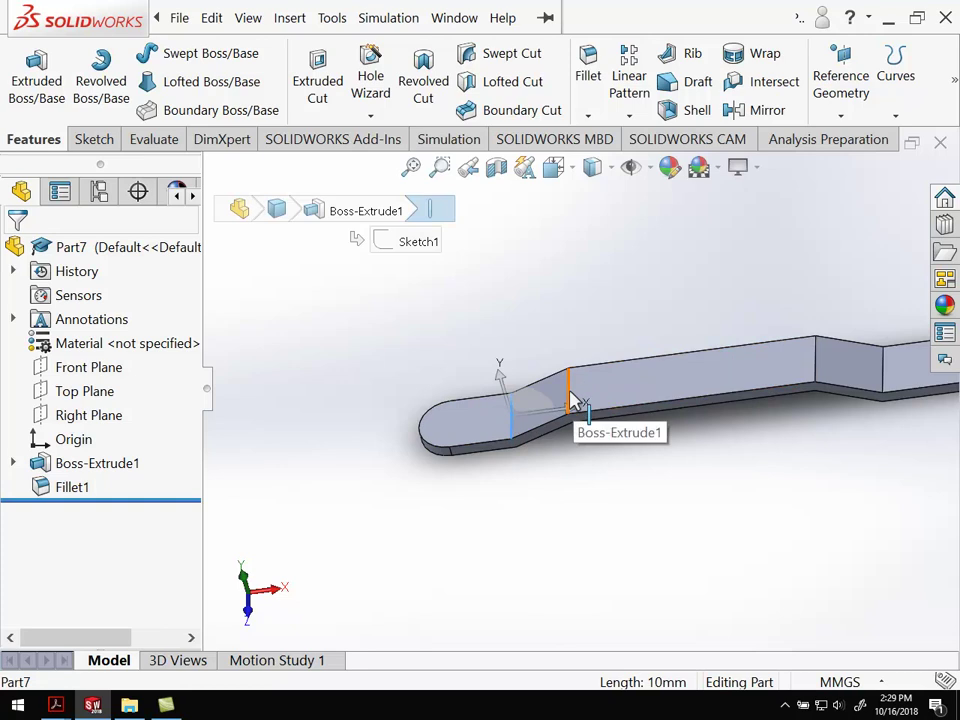
{"action": "left_click", "coordinate": [570, 398], "text": "ctrl"}
{"action": "middle_click_drag", "start_coordinate": [633, 443], "coordinate": [737, 373]}
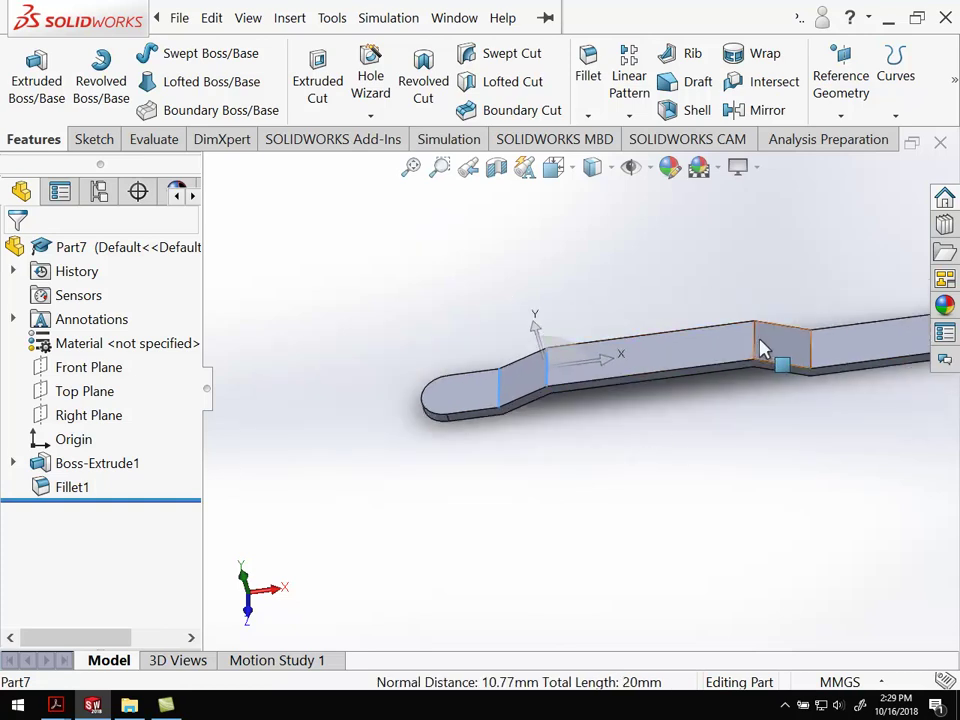
{"action": "left_click", "coordinate": [755, 350], "text": "ctrl"}
{"action": "left_click", "coordinate": [810, 368], "text": "ctrl"}
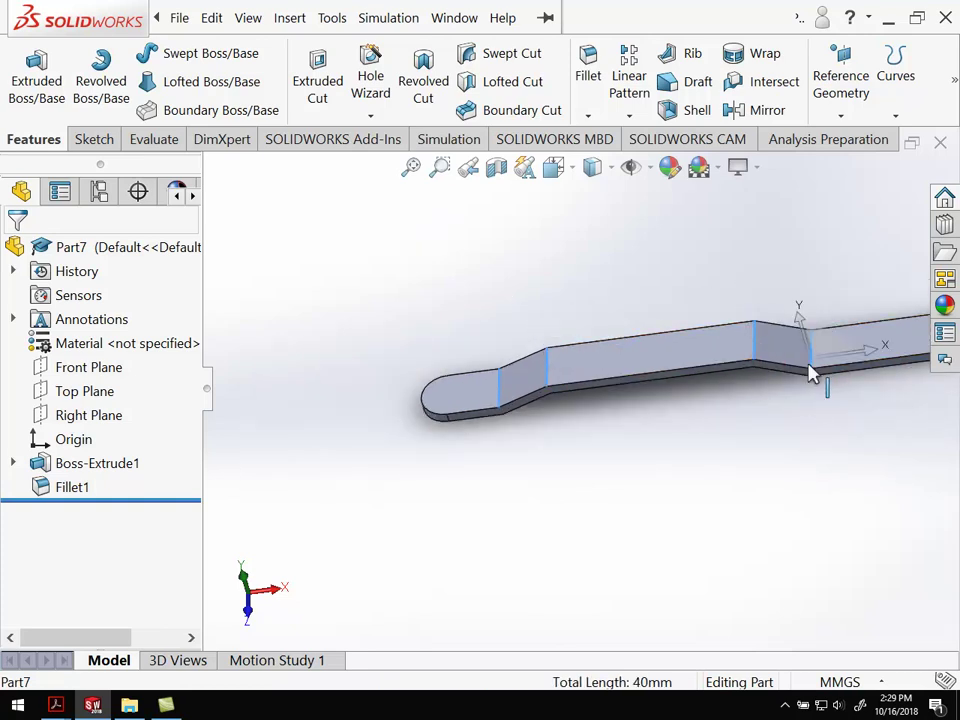
Add the four matching bend edges on the arm's underside to the selection
{"action": "middle_click_drag", "start_coordinate": [730, 485], "coordinate": [664, 347]}
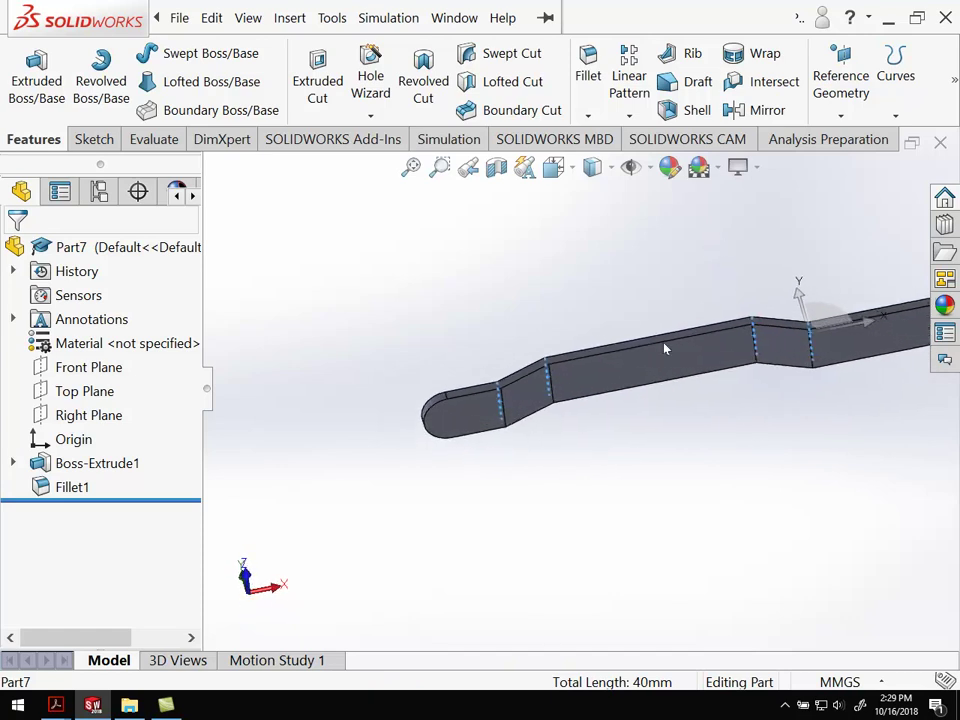
{"action": "scroll", "coordinate": [511, 437], "scroll_direction": "up", "scroll_amount": 3}
{"action": "scroll", "coordinate": [535, 405], "scroll_direction": "down", "scroll_amount": 5}
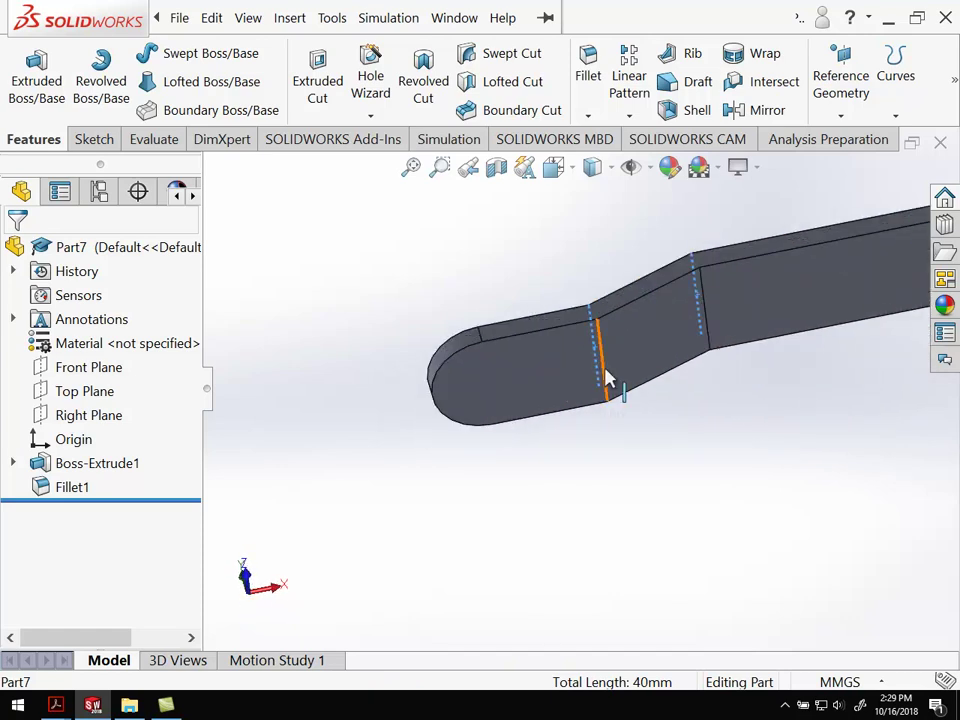
{"action": "left_click", "coordinate": [606, 381], "text": "ctrl"}
{"action": "left_click", "coordinate": [709, 312], "text": "ctrl"}
{"action": "scroll", "coordinate": [770, 364], "scroll_direction": "down", "scroll_amount": 2}
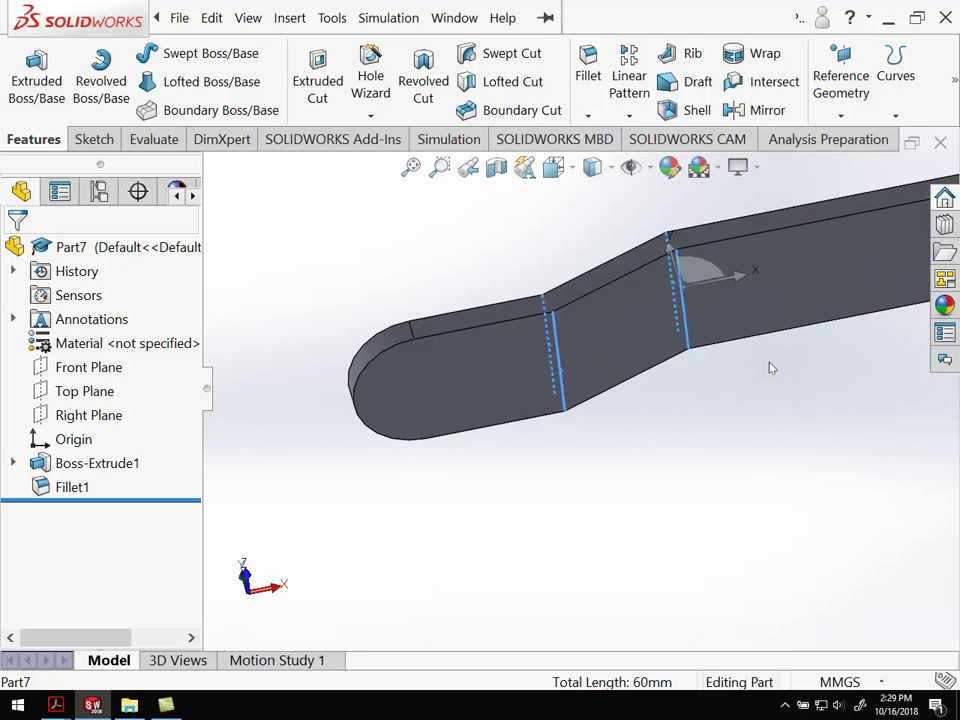
{"action": "scroll", "coordinate": [770, 364], "scroll_direction": "up", "scroll_amount": 4}
{"action": "scroll", "coordinate": [770, 358], "scroll_direction": "down", "scroll_amount": 3}
{"action": "scroll", "coordinate": [585, 360], "scroll_direction": "down", "scroll_amount": 4}
{"action": "scroll", "coordinate": [516, 383], "scroll_direction": "down", "scroll_amount": 3}
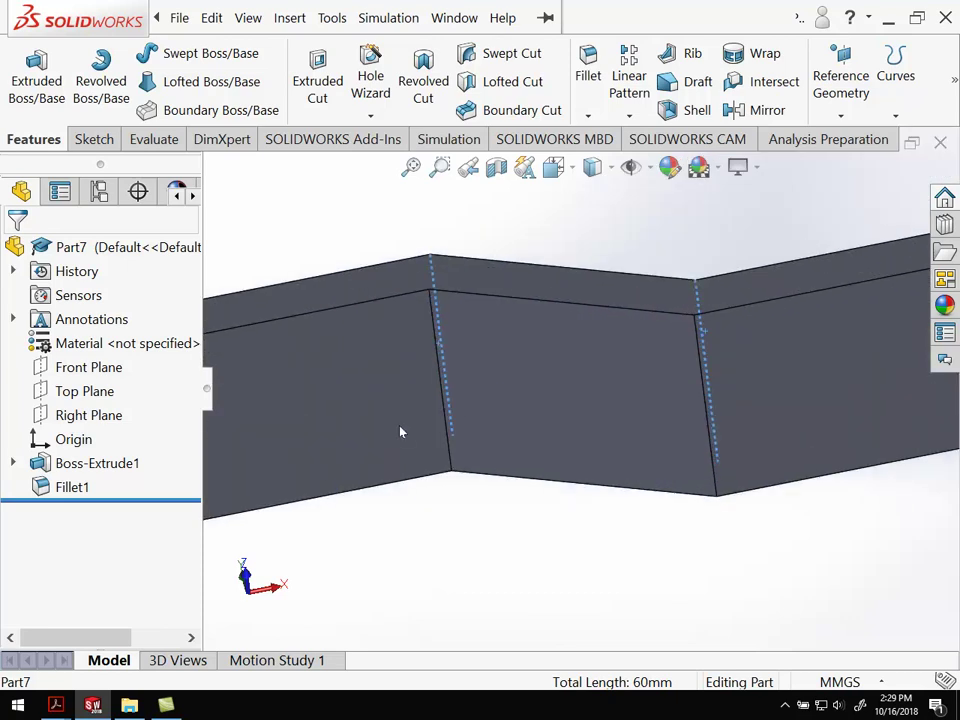
{"action": "left_click", "coordinate": [448, 439], "text": "ctrl"}
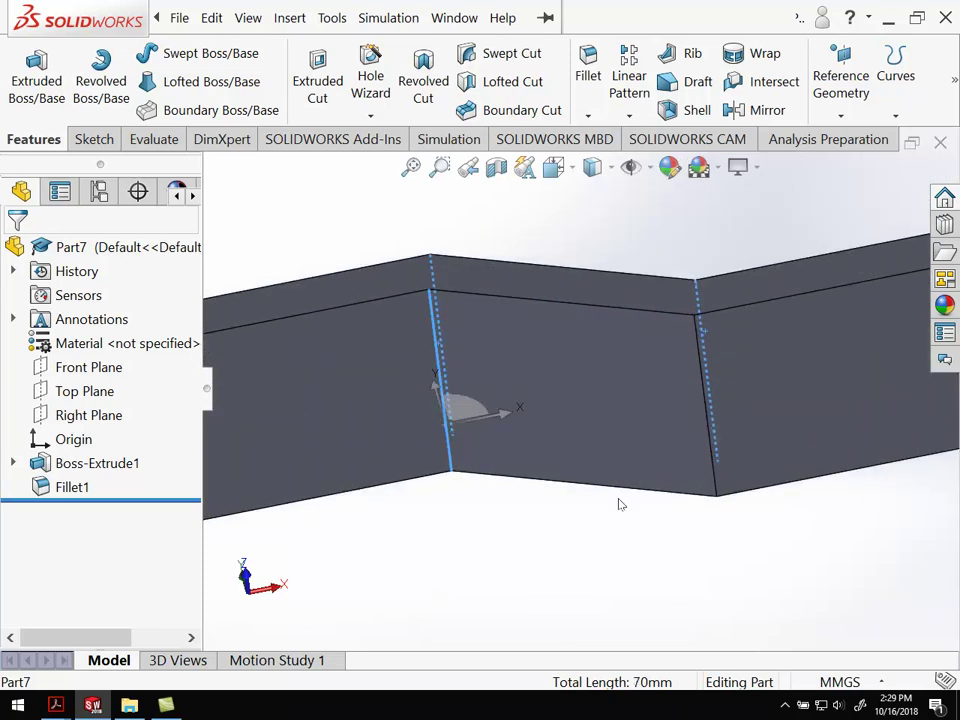
{"action": "left_click", "coordinate": [712, 470], "text": "ctrl"}
Fillet the eight selected bend edges with a symmetric 10 mm radius
{"action": "scroll", "coordinate": [620, 470], "scroll_direction": "up", "scroll_amount": 3}
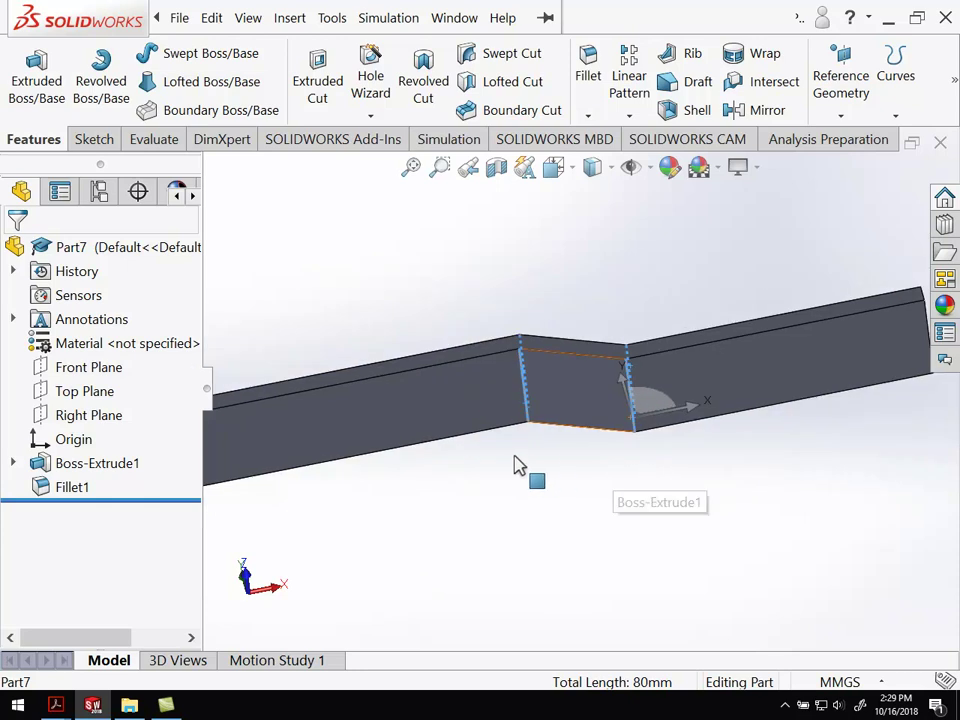
{"action": "middle_click_drag", "start_coordinate": [516, 463], "coordinate": [590, 543]}
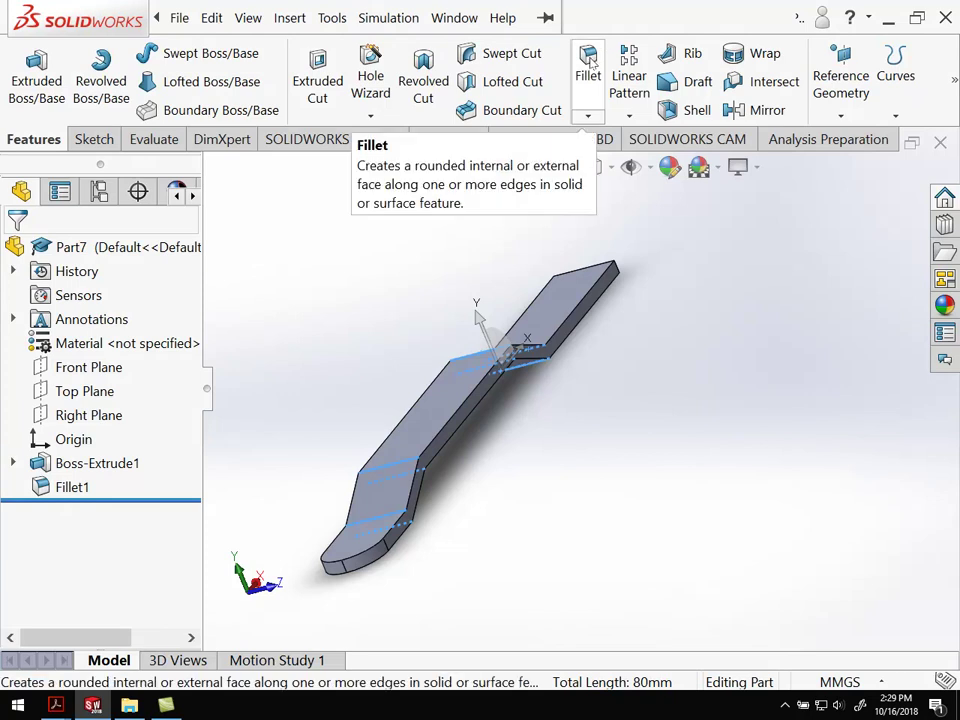
{"action": "left_click", "coordinate": [589, 64]}
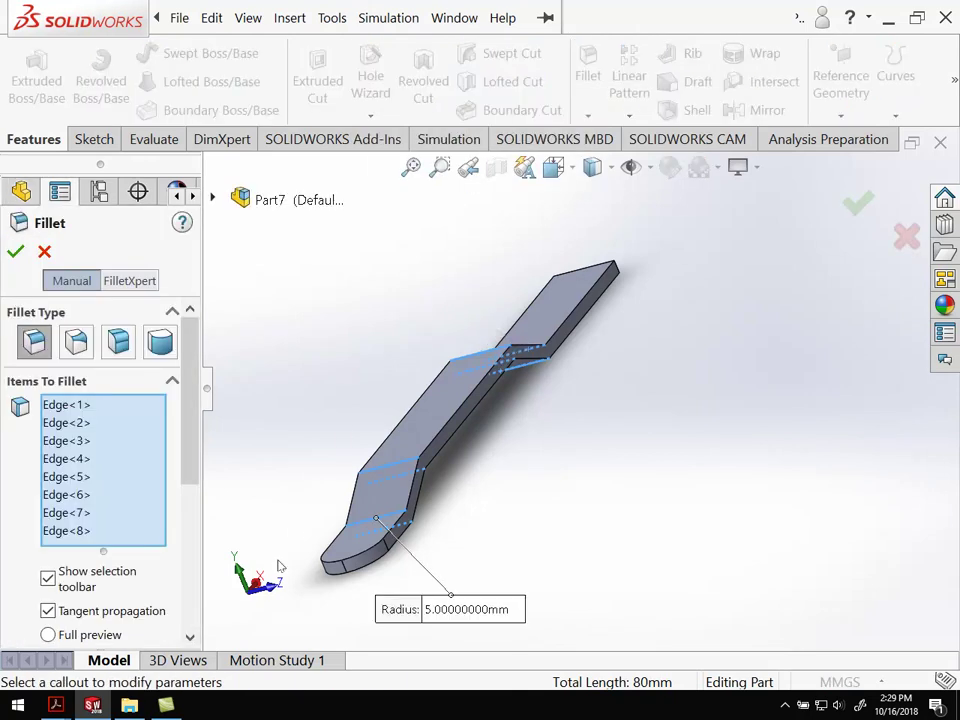
{"action": "scroll", "coordinate": [282, 548], "scroll_direction": "up", "scroll_amount": 3}
{"action": "left_click_drag", "start_coordinate": [190, 450], "coordinate": [189, 592]}
{"action": "left_click", "coordinate": [131, 492]}
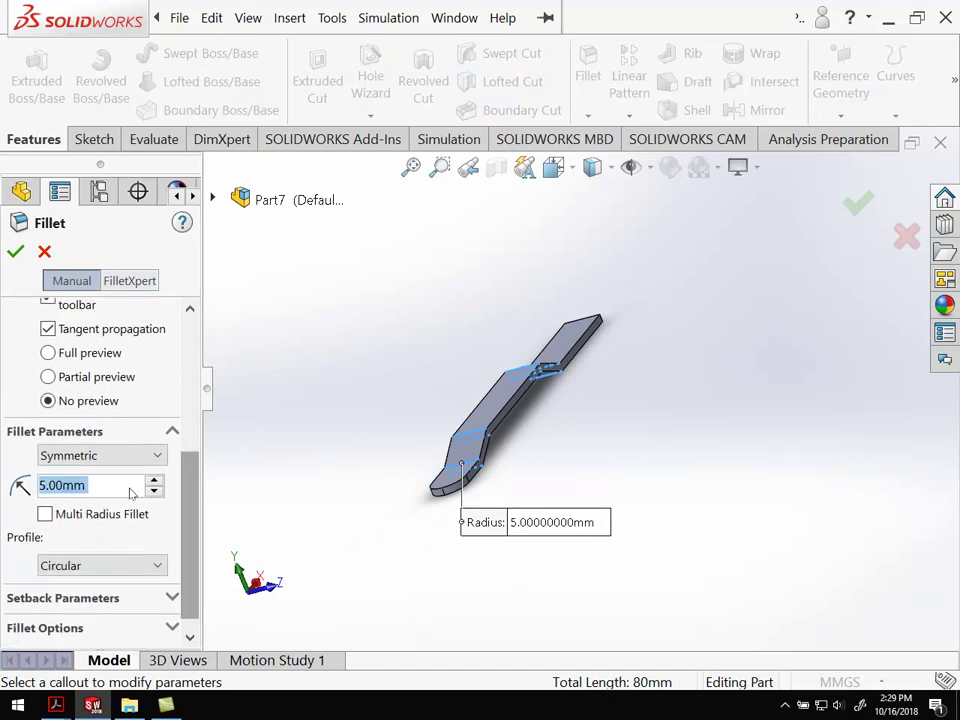
{"action": "type", "text": "10"}
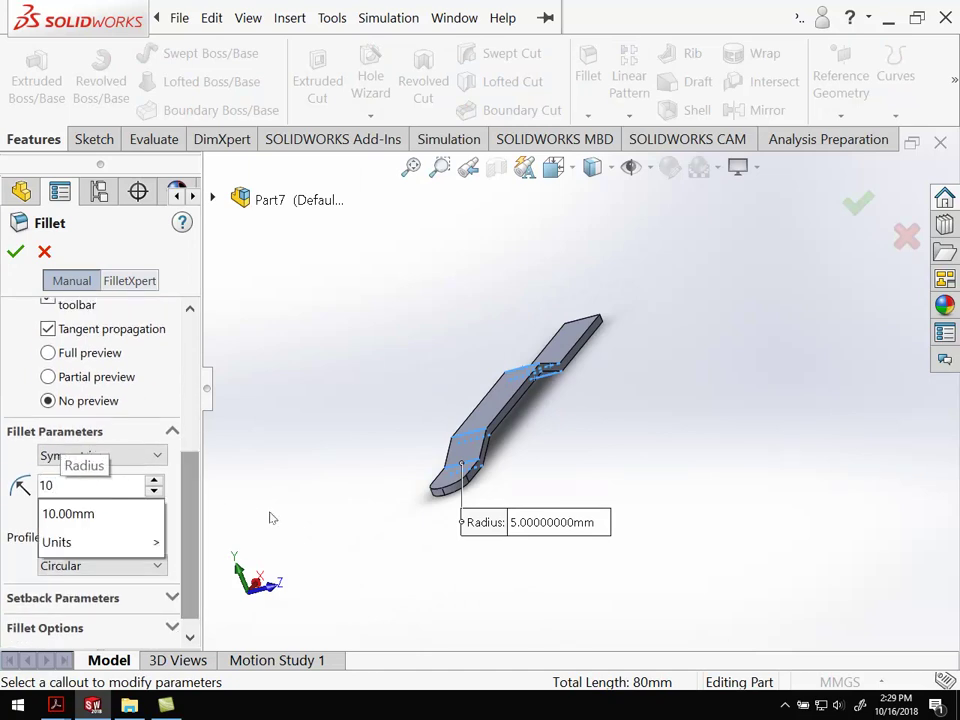
{"action": "key", "text": "Return"}
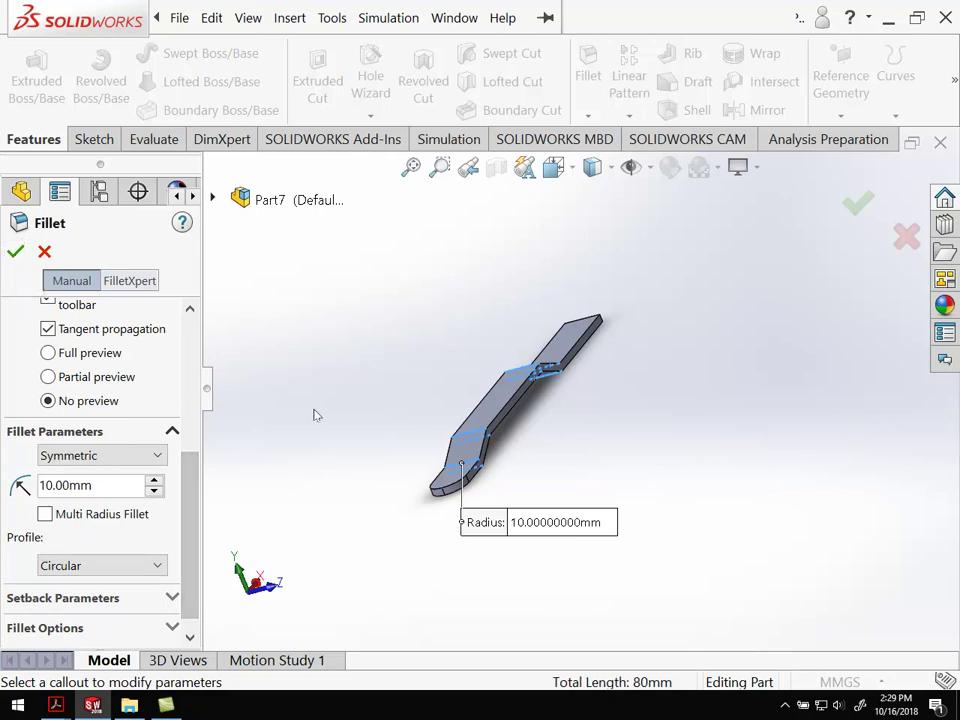
{"action": "left_click", "coordinate": [20, 256]}
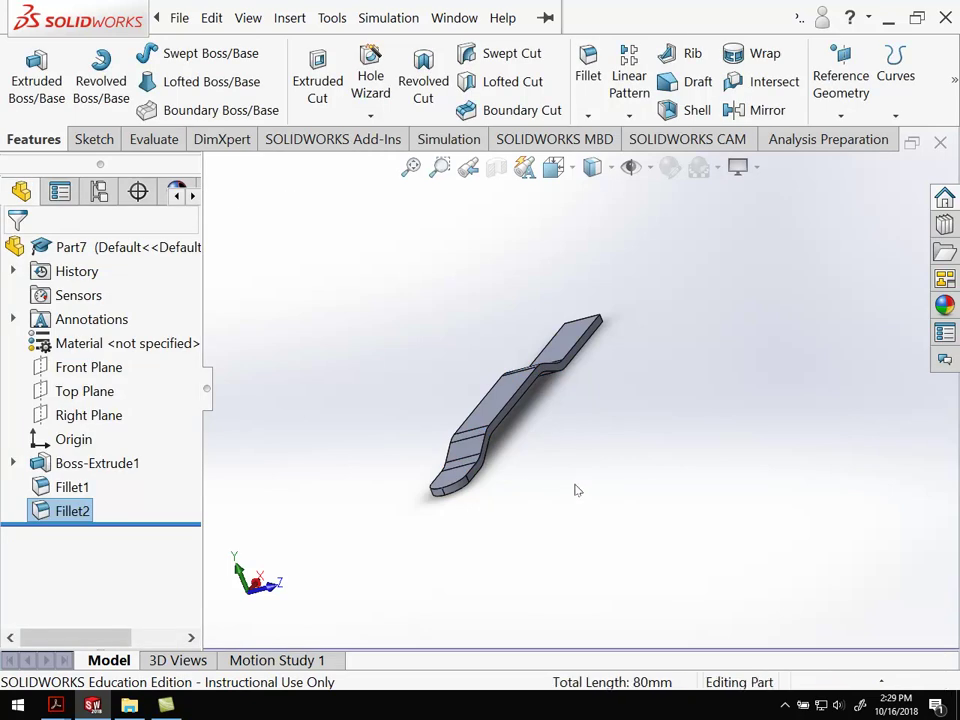
Inspect the rounded bends along the arm from the side and above
{"action": "middle_click_drag", "start_coordinate": [575, 490], "coordinate": [490, 594]}
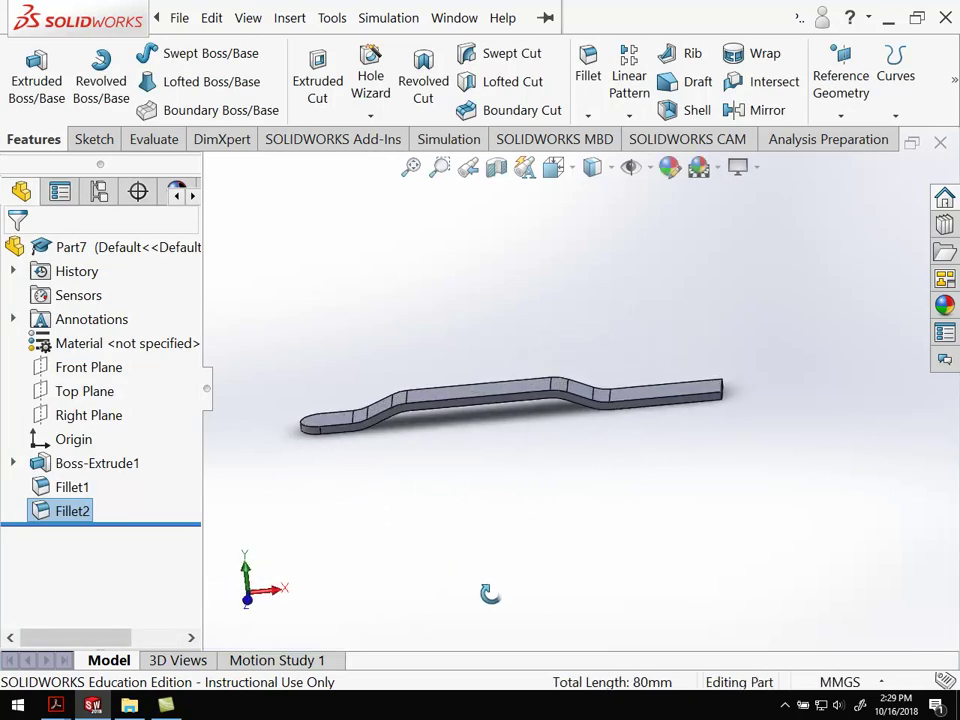
{"action": "scroll", "coordinate": [403, 409], "scroll_direction": "up", "scroll_amount": 2}
{"action": "scroll", "coordinate": [493, 392], "scroll_direction": "down", "scroll_amount": 5}
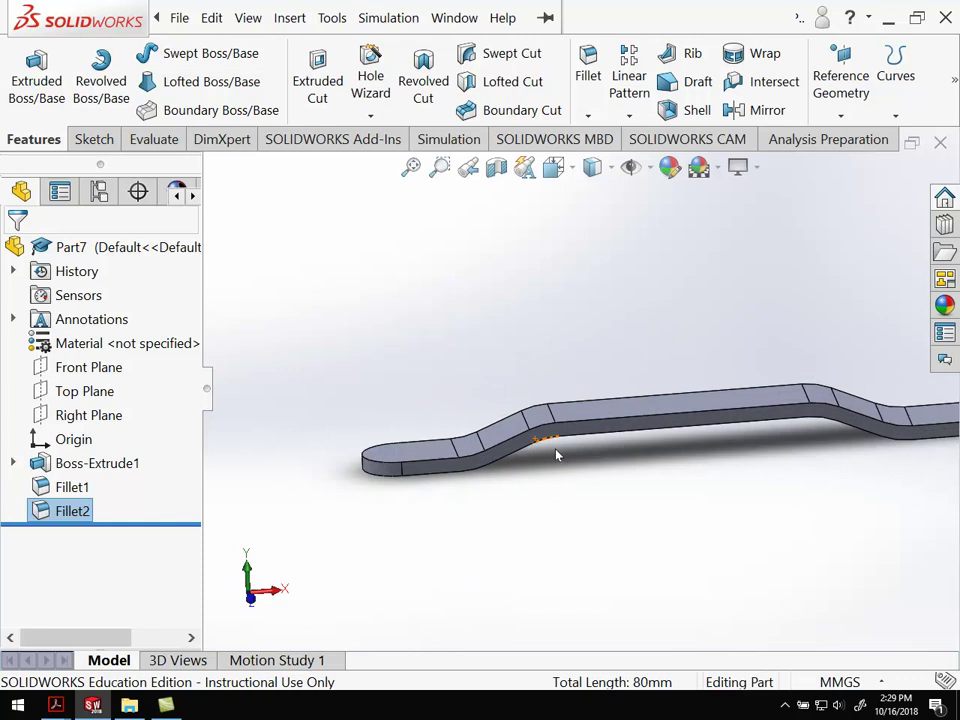
{"action": "scroll", "coordinate": [540, 450], "scroll_direction": "down", "scroll_amount": 4}
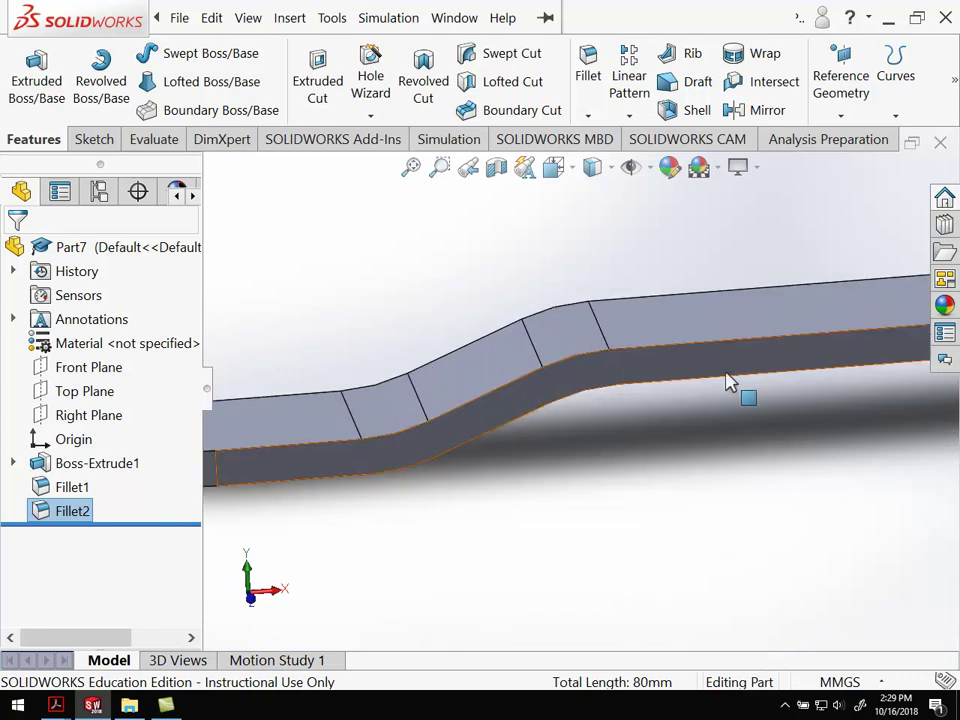
{"action": "scroll", "coordinate": [545, 450], "scroll_direction": "up", "scroll_amount": 2}
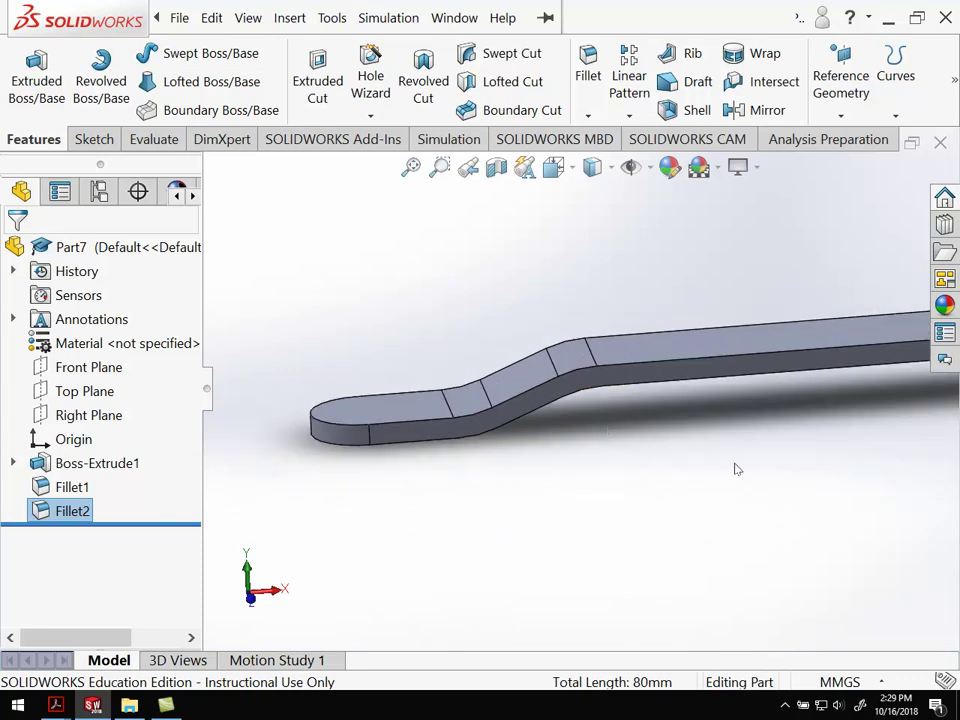
{"action": "scroll", "coordinate": [737, 469], "scroll_direction": "up", "scroll_amount": 3}
{"action": "middle_click_drag", "start_coordinate": [723, 457], "coordinate": [709, 493]}
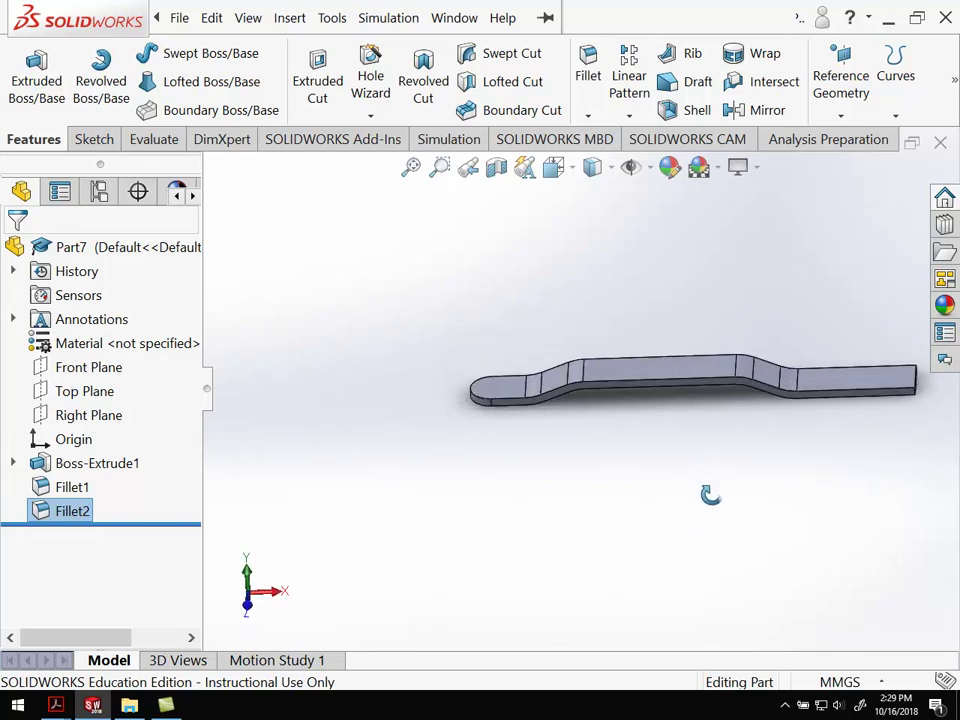
{"action": "scroll", "coordinate": [718, 371], "scroll_direction": "up", "scroll_amount": 3}
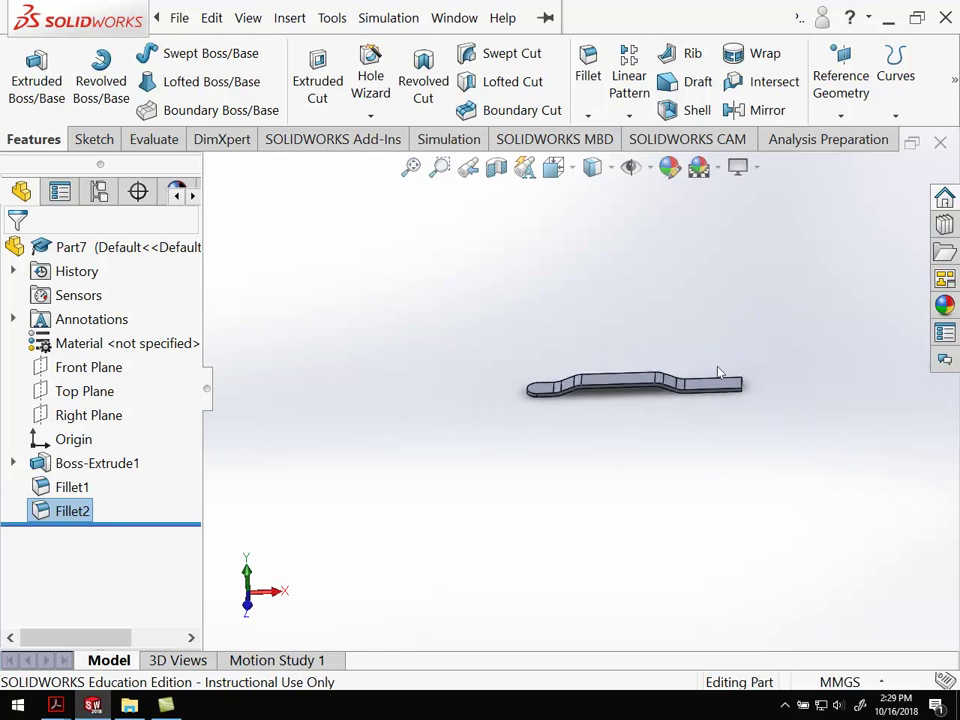
Start a chamfer and select the two short thickness edges at the arm's square far end
{"action": "scroll", "coordinate": [724, 375], "scroll_direction": "down", "scroll_amount": 10}
{"action": "scroll", "coordinate": [647, 451], "scroll_direction": "down", "scroll_amount": 2}
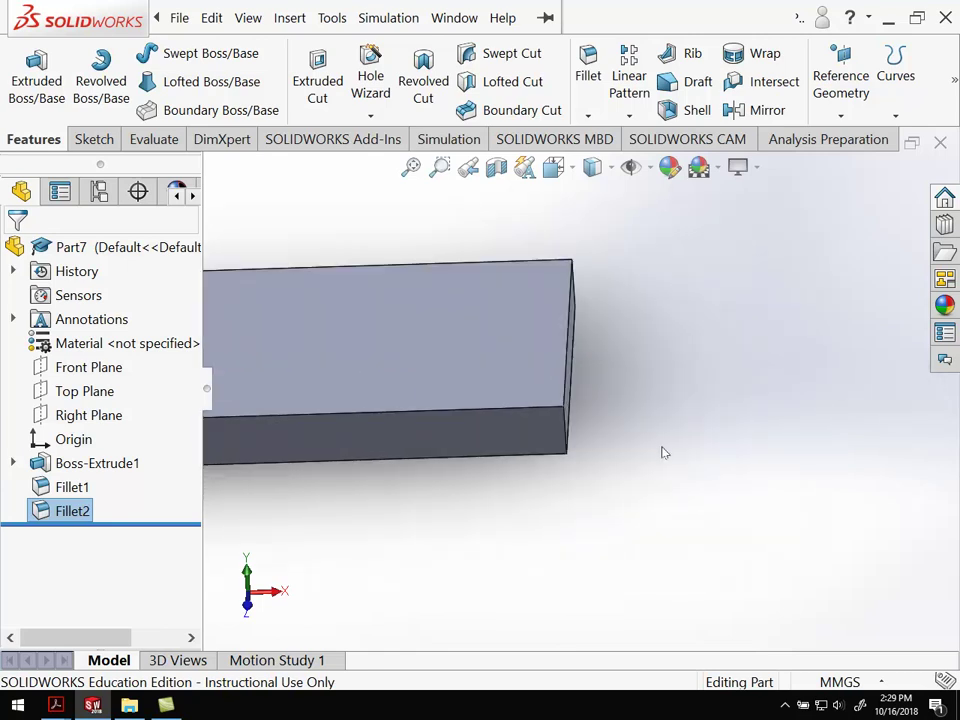
{"action": "middle_click_drag", "start_coordinate": [664, 452], "coordinate": [453, 241]}
{"action": "scroll", "coordinate": [614, 480], "scroll_direction": "up", "scroll_amount": 3}
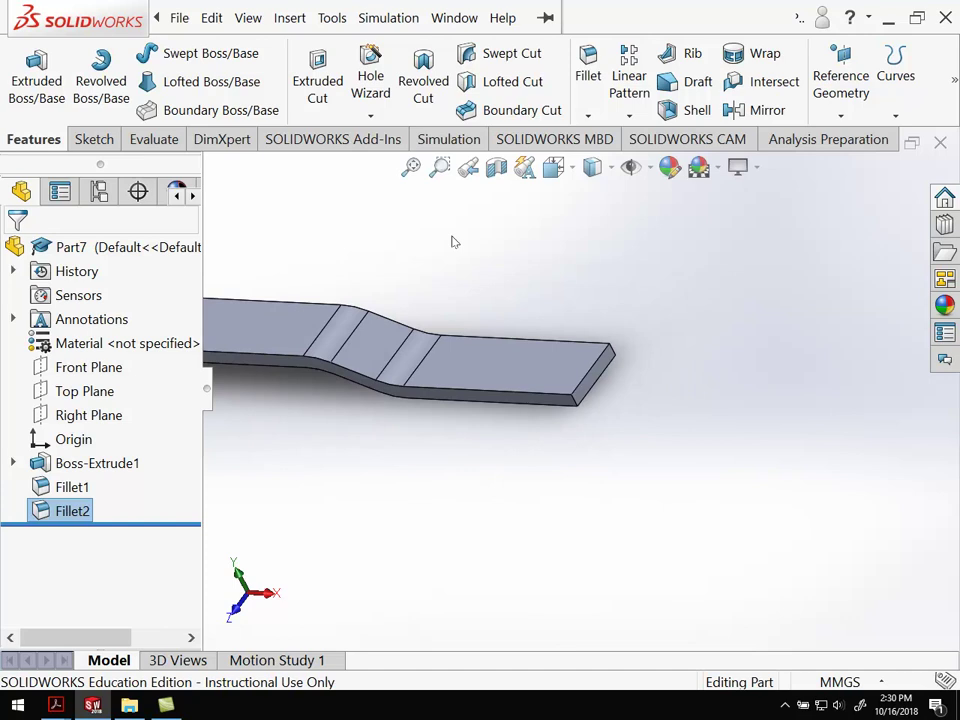
{"action": "left_click", "coordinate": [589, 118]}
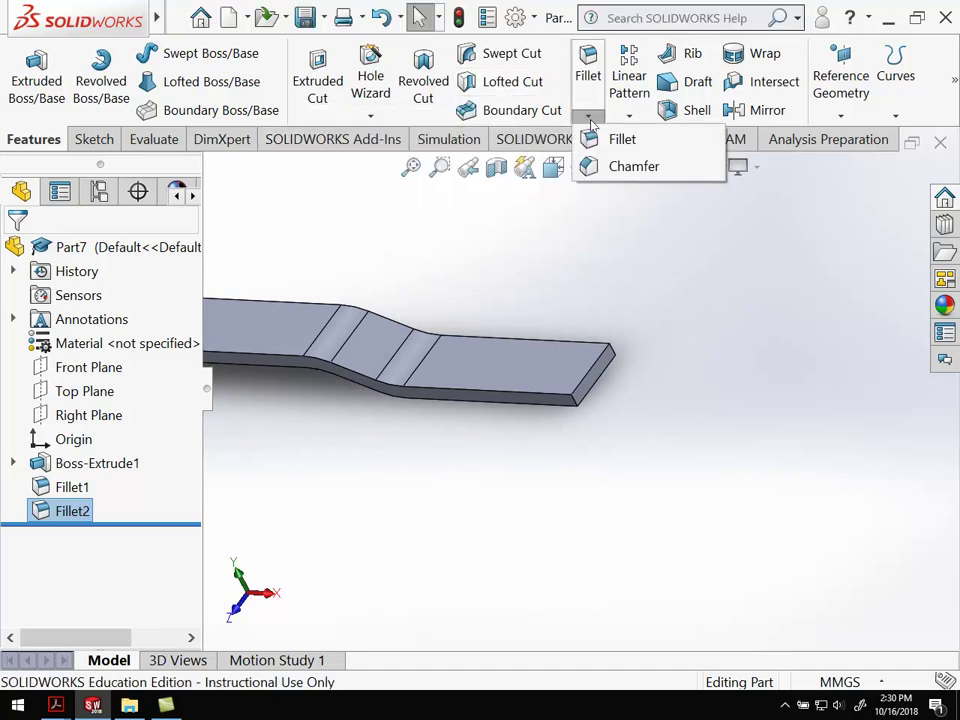
{"action": "left_click", "coordinate": [633, 167]}
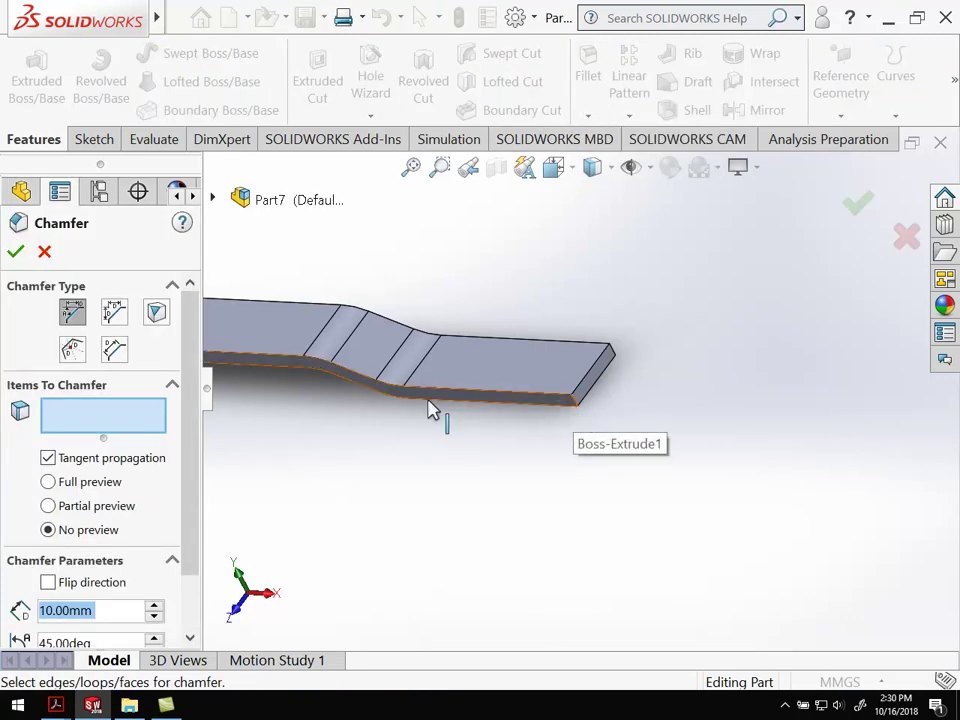
{"action": "left_click", "coordinate": [579, 413]}
{"action": "middle_click_drag", "start_coordinate": [696, 370], "coordinate": [570, 379]}
{"action": "left_click", "coordinate": [372, 492]}
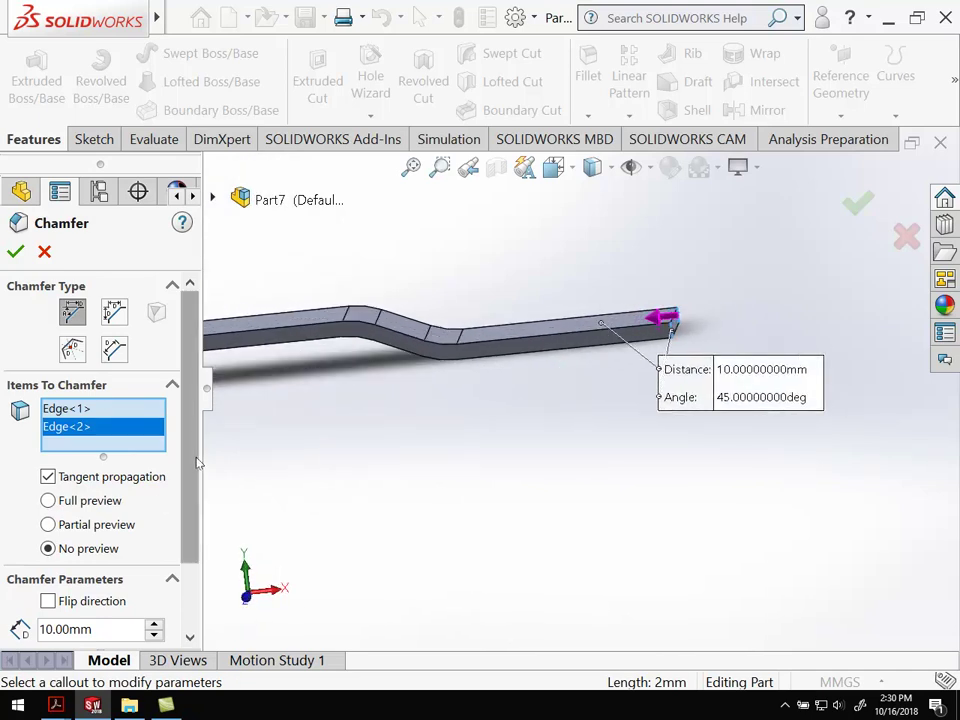
Check the corner chamfer size in Arm.PDF and chamfer the two selected edges 2 mm at 45 degrees
{"action": "scroll", "coordinate": [197, 470], "scroll_direction": "down", "scroll_amount": 3}
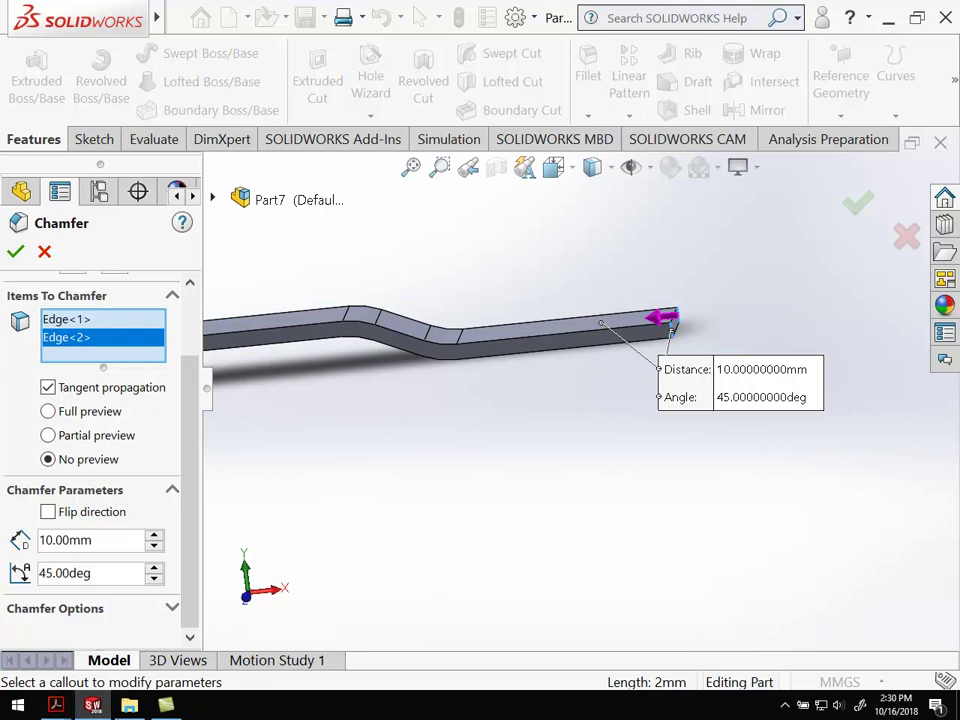
{"action": "mouse_move", "coordinate": [56, 706]}
{"action": "left_click", "coordinate": [228, 640]}
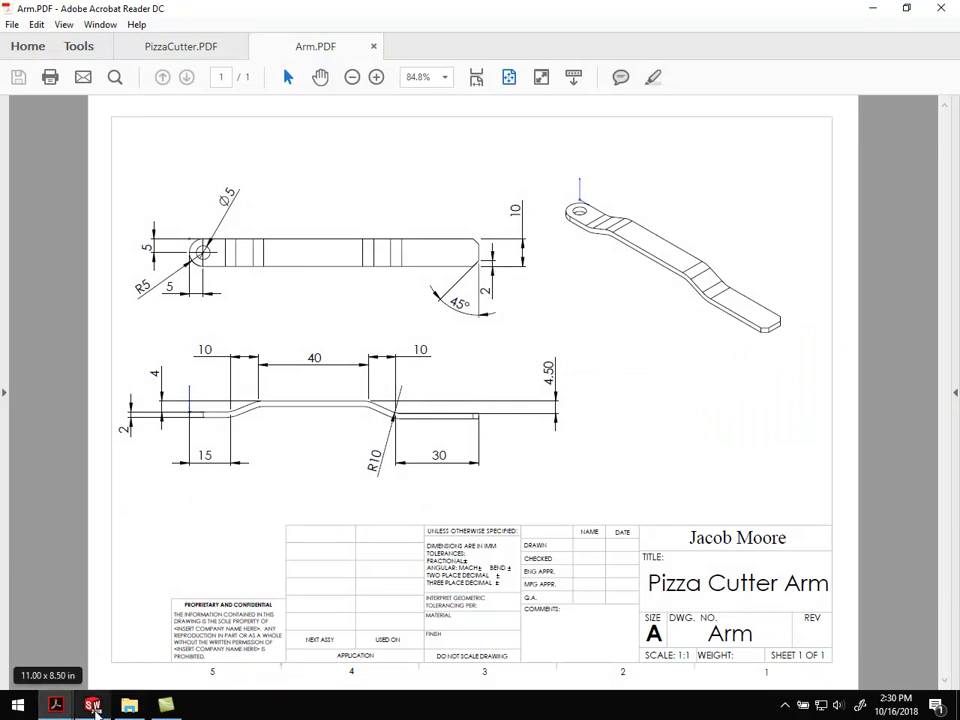
{"action": "left_click", "coordinate": [92, 706]}
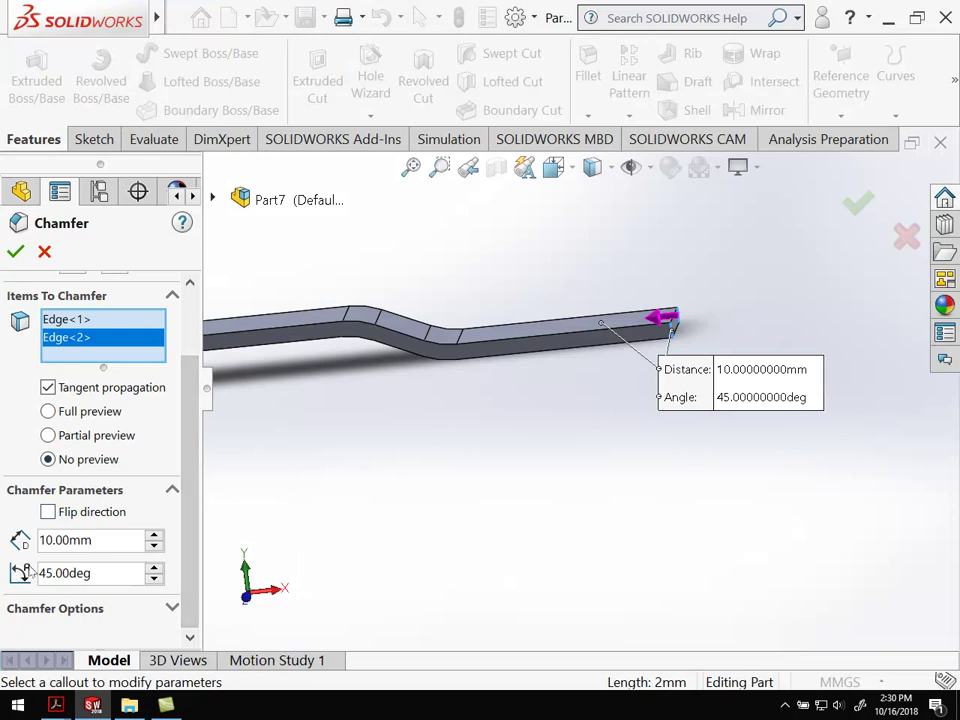
{"action": "left_click", "coordinate": [110, 539]}
{"action": "type", "text": "2"}
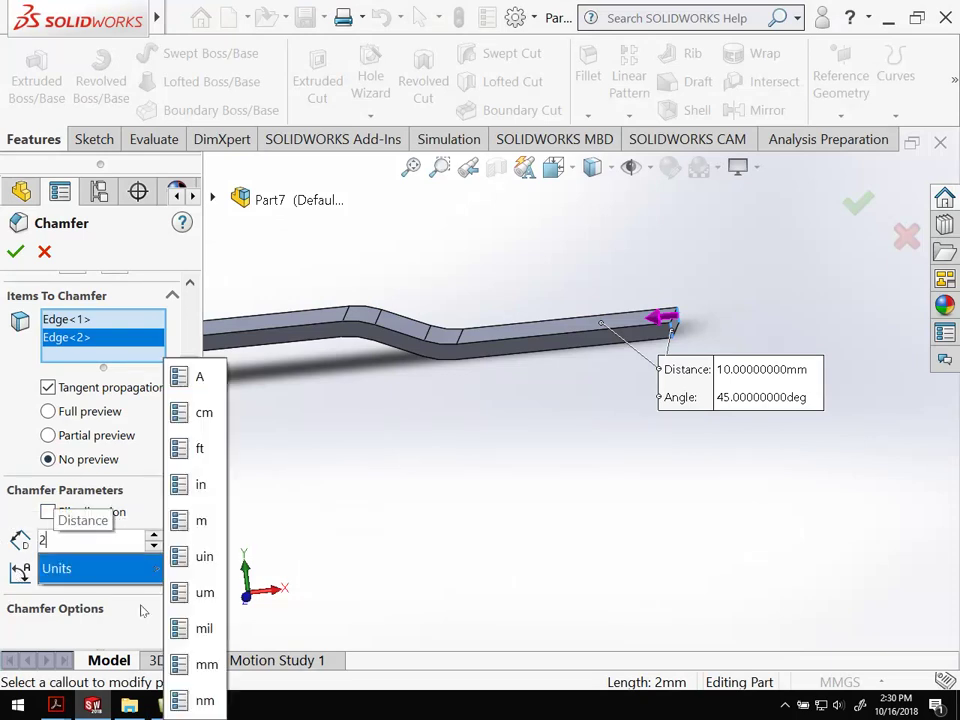
{"action": "key", "text": "Return"}
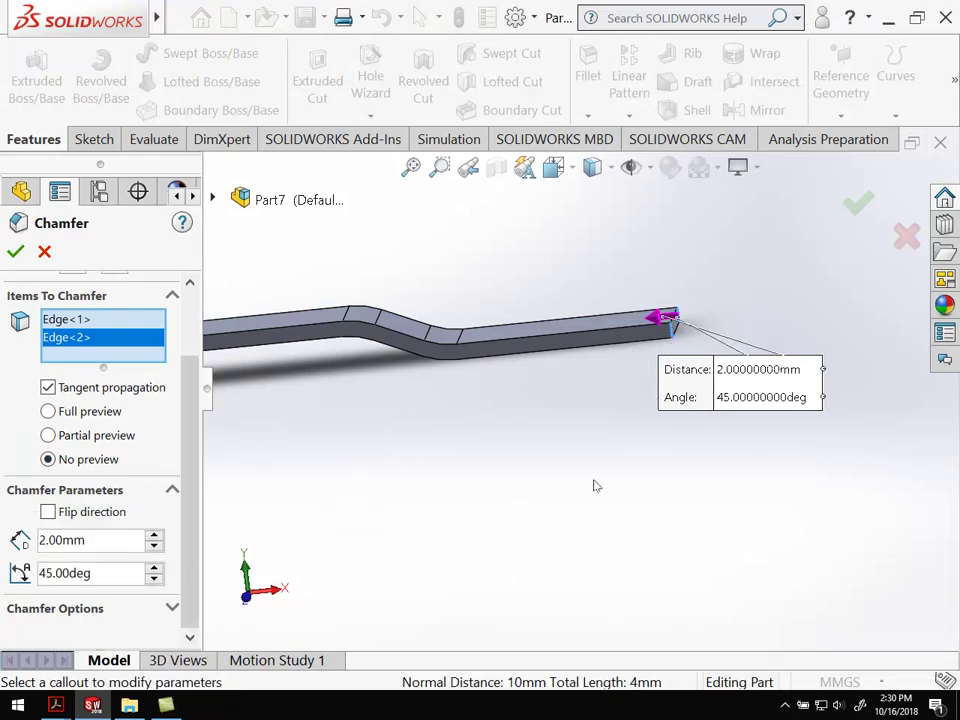
{"action": "middle_click_drag", "start_coordinate": [593, 485], "coordinate": [274, 571]}
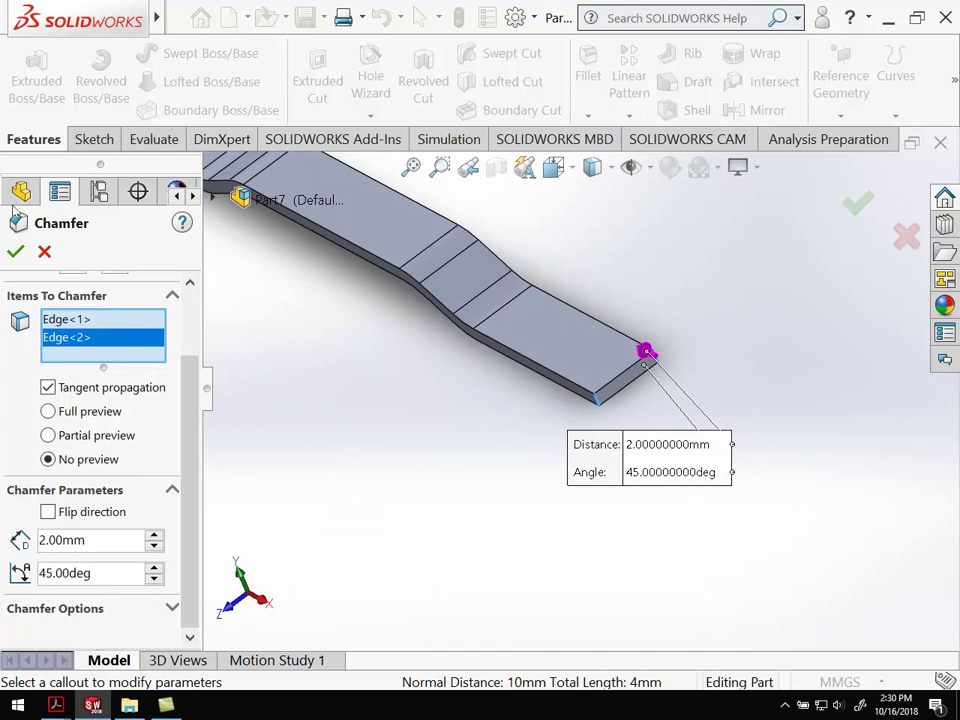
{"action": "left_click", "coordinate": [15, 252]}
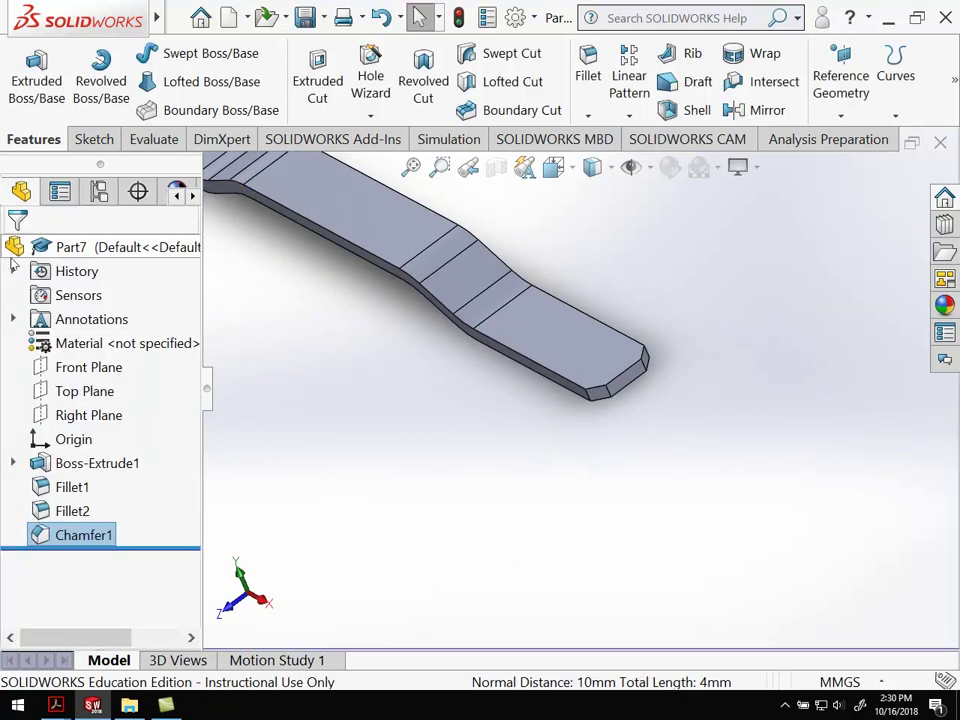
Start a sketch on the flat upper face at the arm's rounded end, oriented in the Top view
{"action": "middle_click_drag", "start_coordinate": [536, 430], "coordinate": [585, 418]}
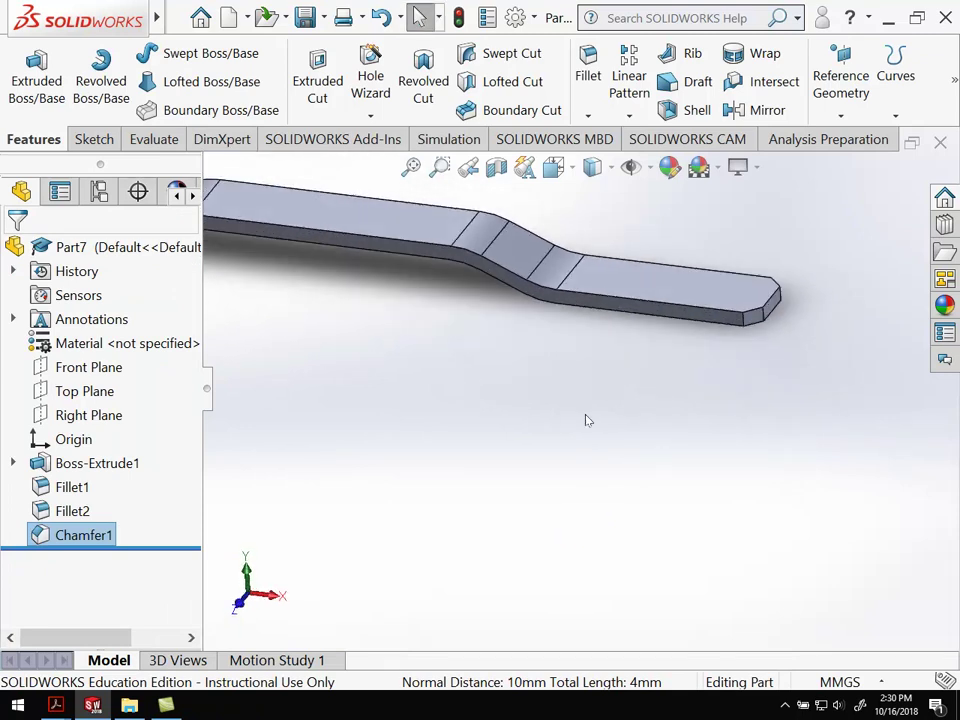
{"action": "scroll", "coordinate": [531, 428], "scroll_direction": "up", "scroll_amount": 2}
{"action": "scroll", "coordinate": [456, 396], "scroll_direction": "up", "scroll_amount": 3}
{"action": "scroll", "coordinate": [495, 302], "scroll_direction": "down", "scroll_amount": 8}
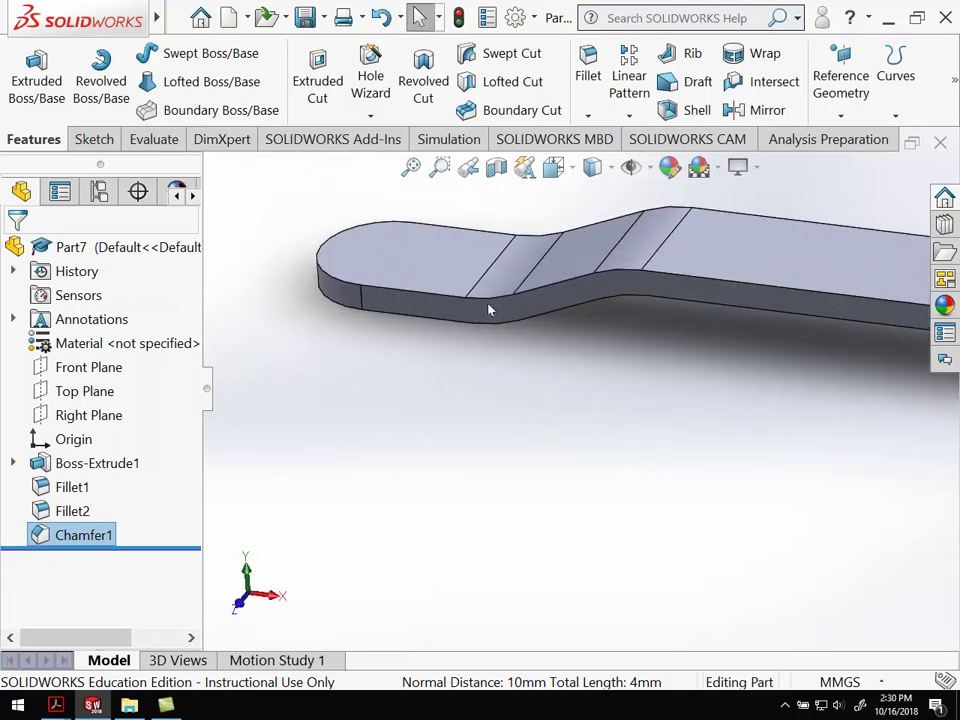
{"action": "scroll", "coordinate": [447, 322], "scroll_direction": "down", "scroll_amount": 2}
{"action": "scroll", "coordinate": [447, 335], "scroll_direction": "up", "scroll_amount": 4}
{"action": "middle_click_drag", "start_coordinate": [446, 349], "coordinate": [437, 457]}
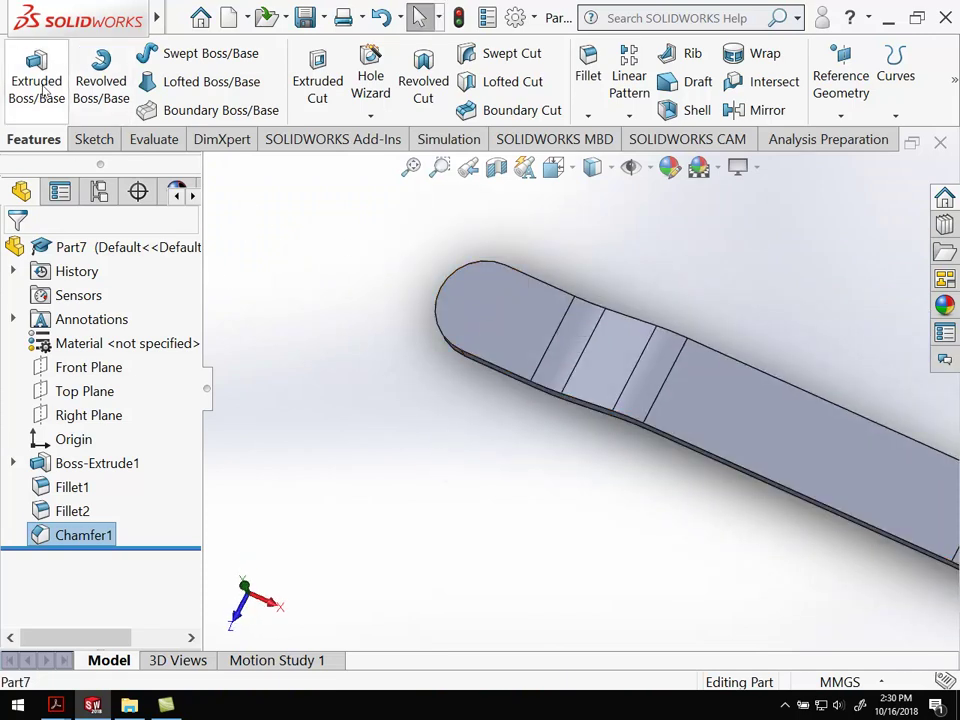
{"action": "left_click", "coordinate": [92, 140]}
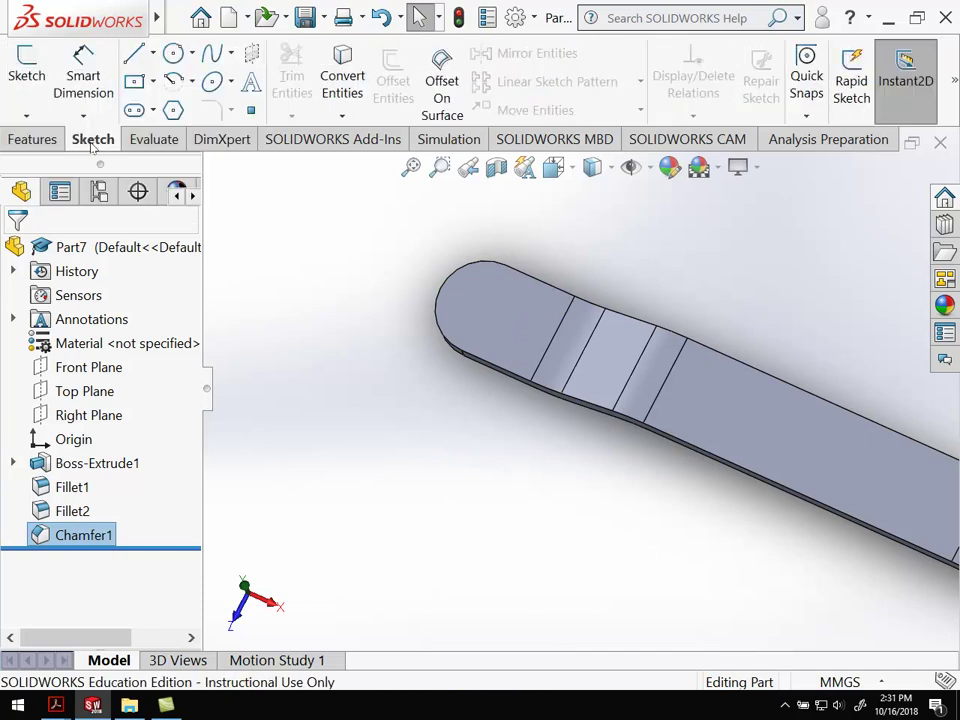
{"action": "left_click", "coordinate": [25, 66]}
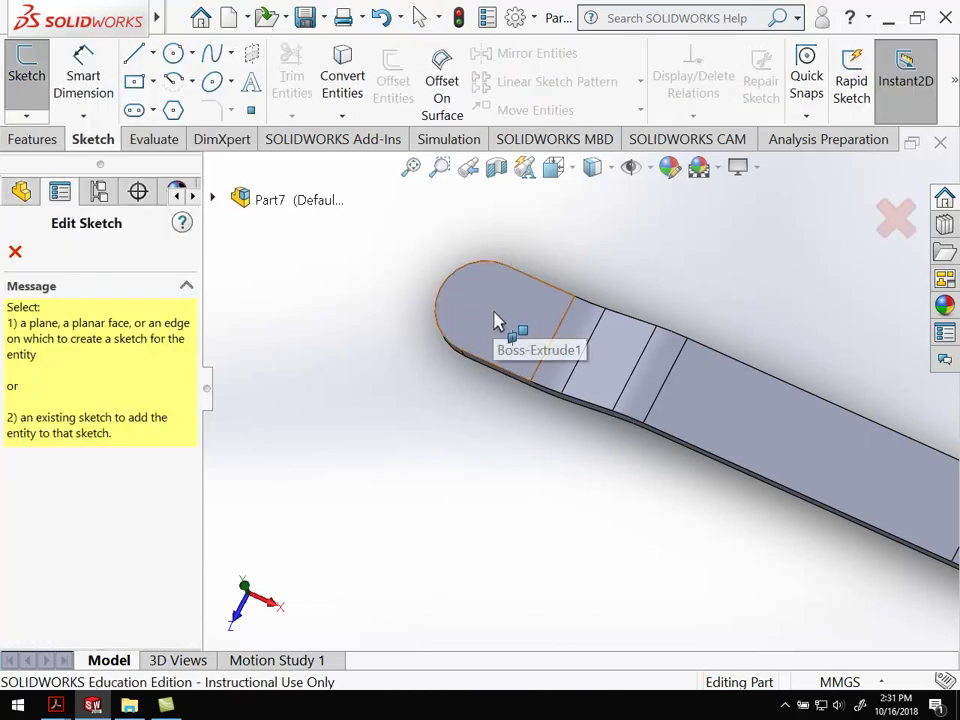
{"action": "left_click", "coordinate": [497, 319]}
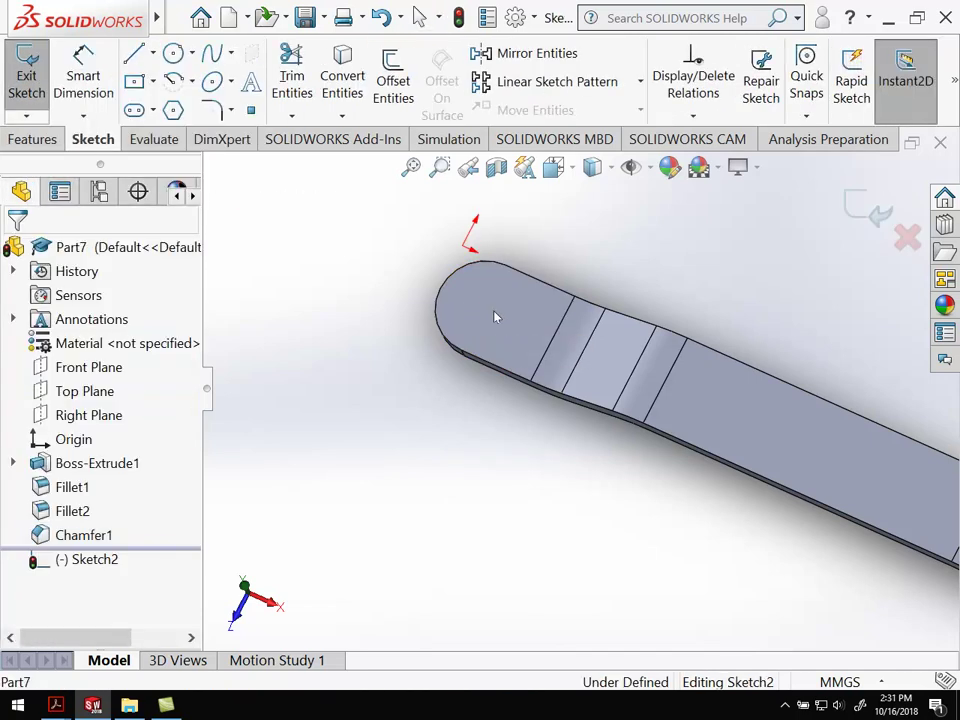
{"action": "left_click", "coordinate": [553, 167]}
{"action": "left_click", "coordinate": [431, 385]}
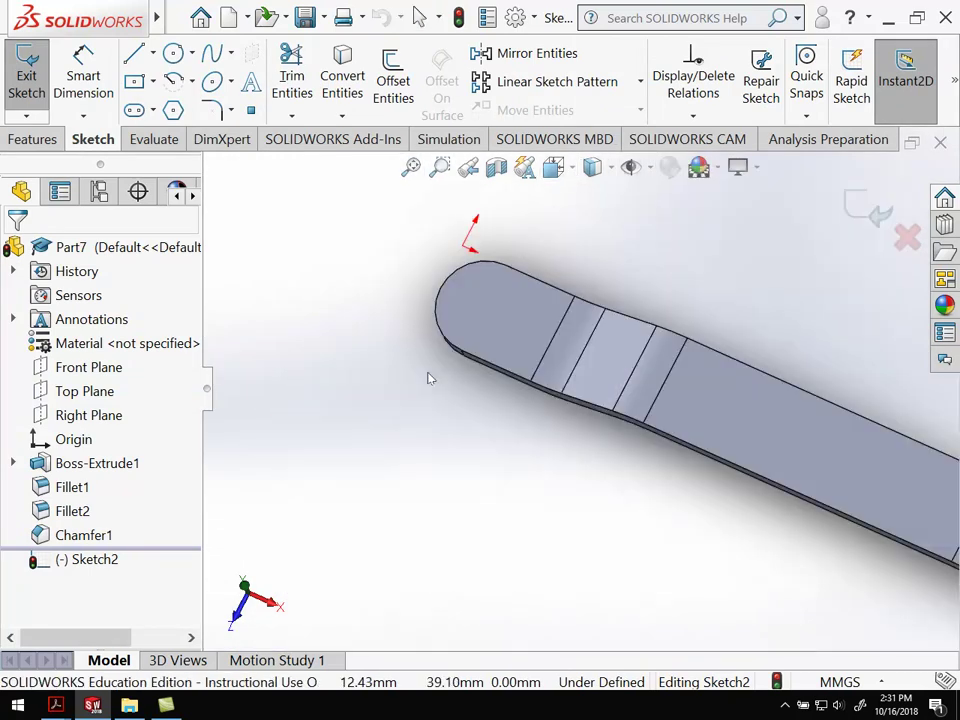
{"action": "scroll", "coordinate": [316, 392], "scroll_direction": "down", "scroll_amount": 5}
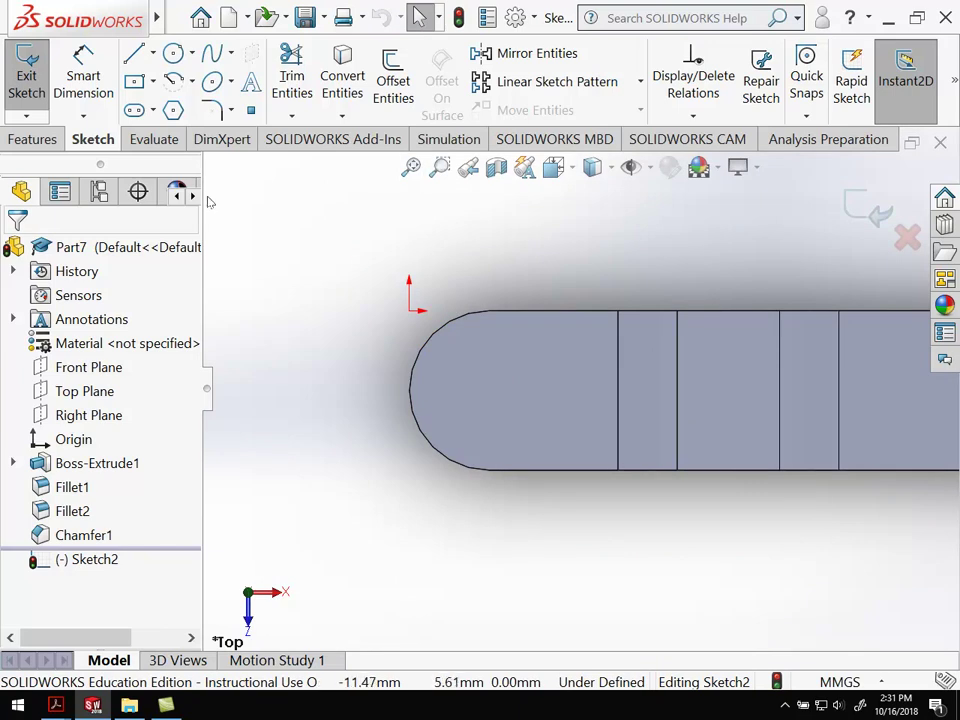
Sketch a circle about 4.7 mm in diameter near the centre of the arm's rounded end
{"action": "left_click", "coordinate": [175, 57]}
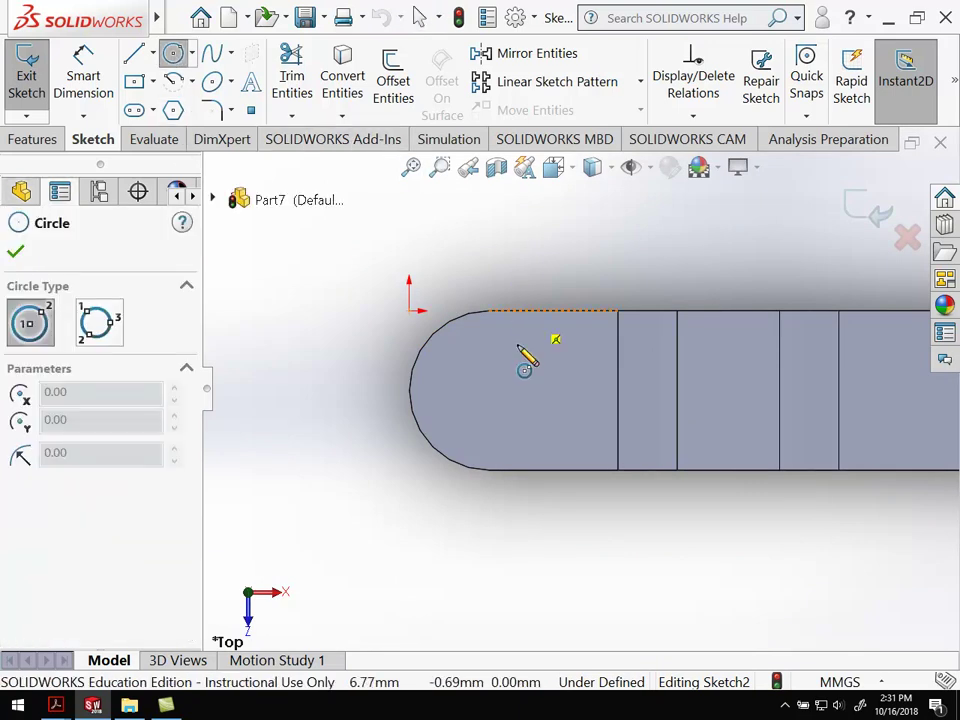
{"action": "left_click", "coordinate": [491, 394]}
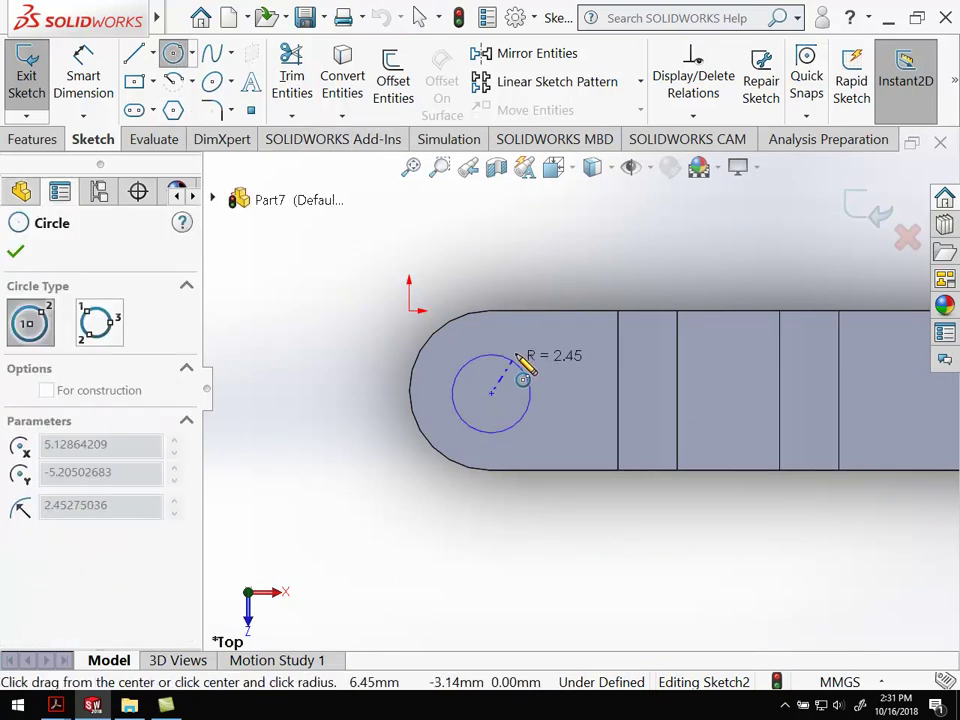
{"action": "left_click", "coordinate": [511, 365]}
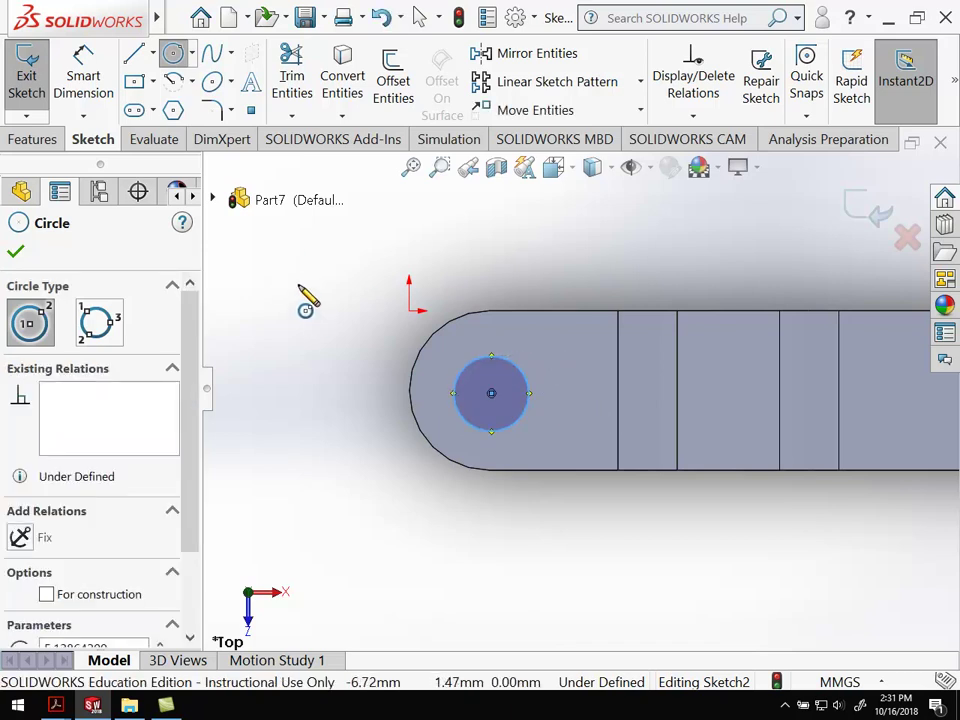
{"action": "key", "text": "Escape"}
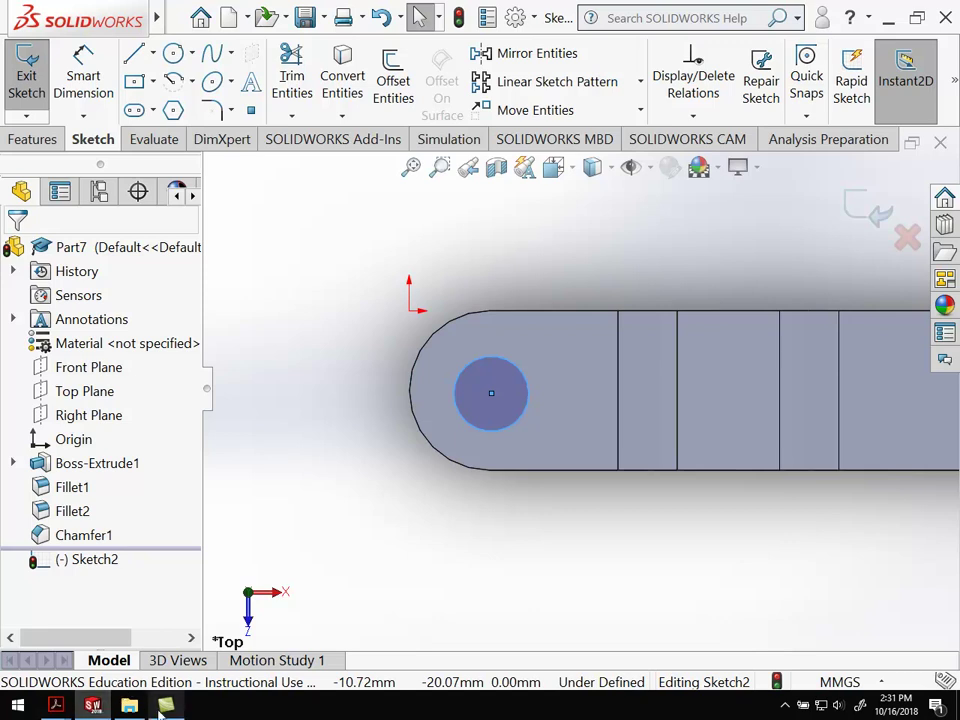
Check the hole dimensions in Arm.PDF and dimension the circle's diameter at 5 mm
{"action": "mouse_move", "coordinate": [56, 705]}
{"action": "left_click", "coordinate": [214, 640]}
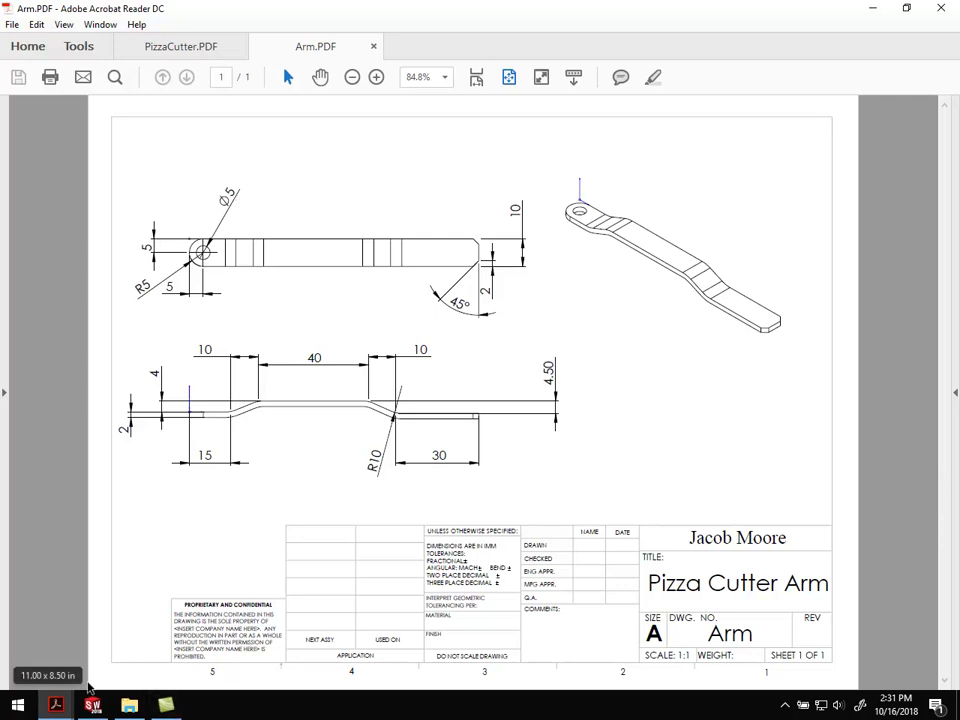
{"action": "mouse_move", "coordinate": [92, 705]}
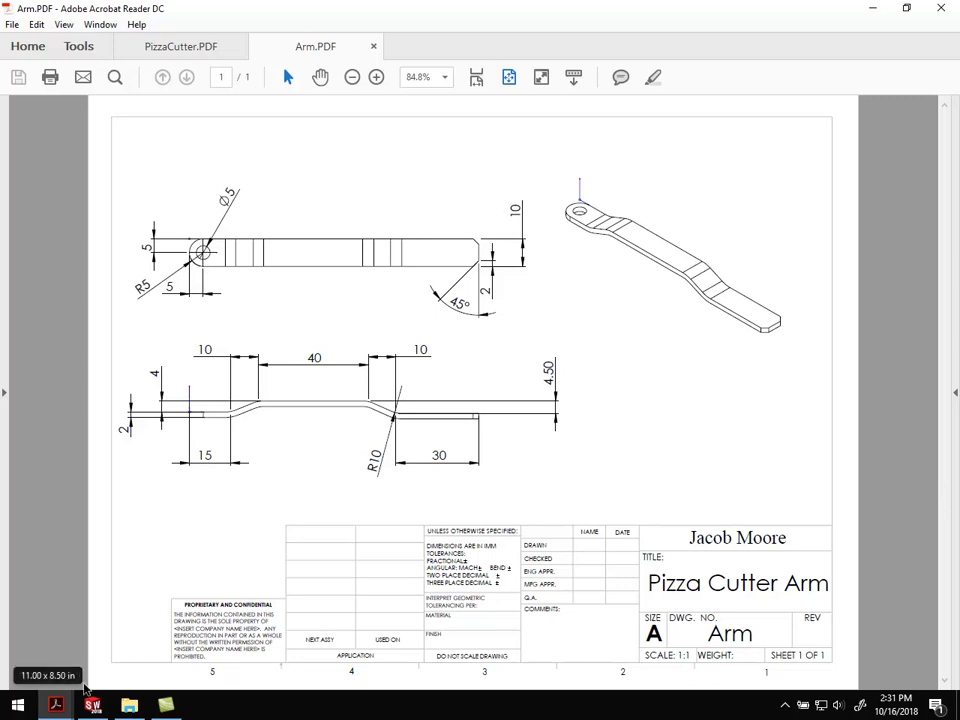
{"action": "left_click", "coordinate": [93, 706]}
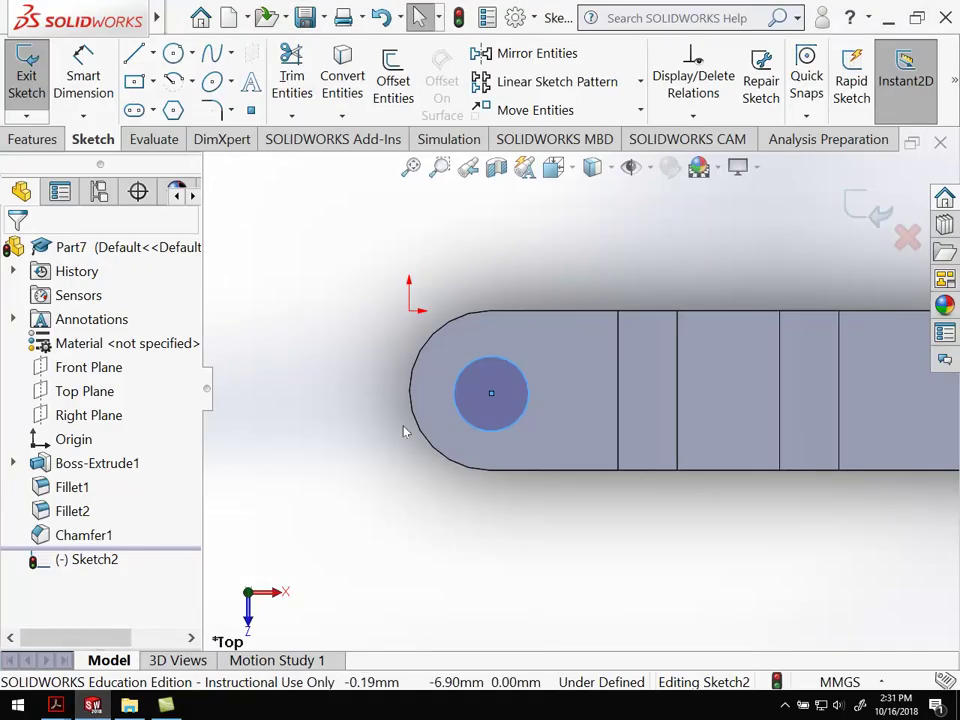
{"action": "left_click", "coordinate": [85, 70]}
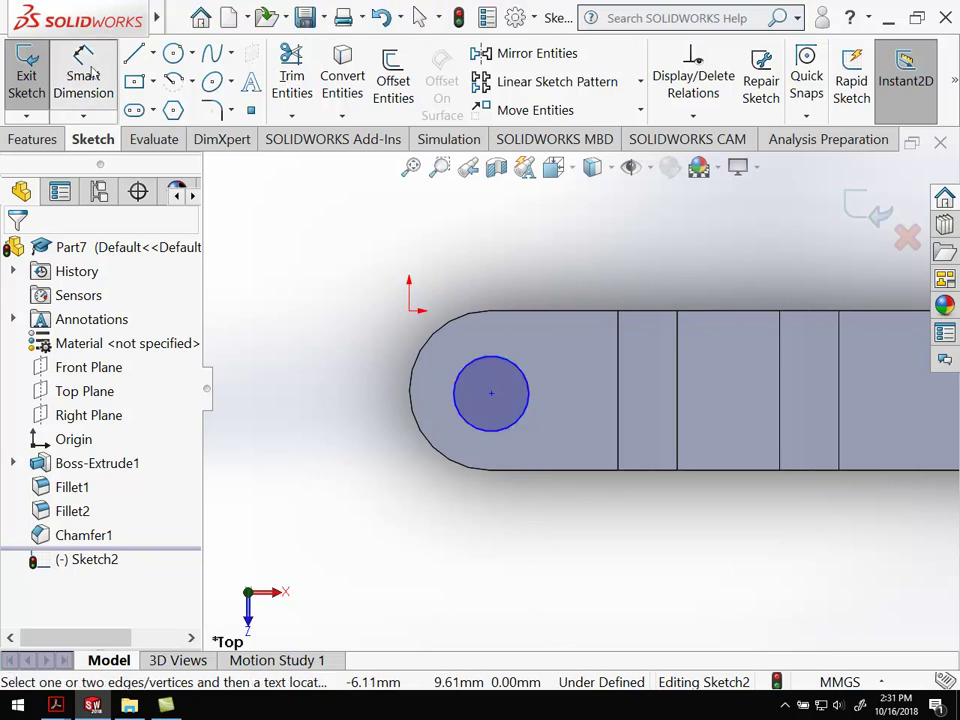
{"action": "left_click", "coordinate": [508, 372]}
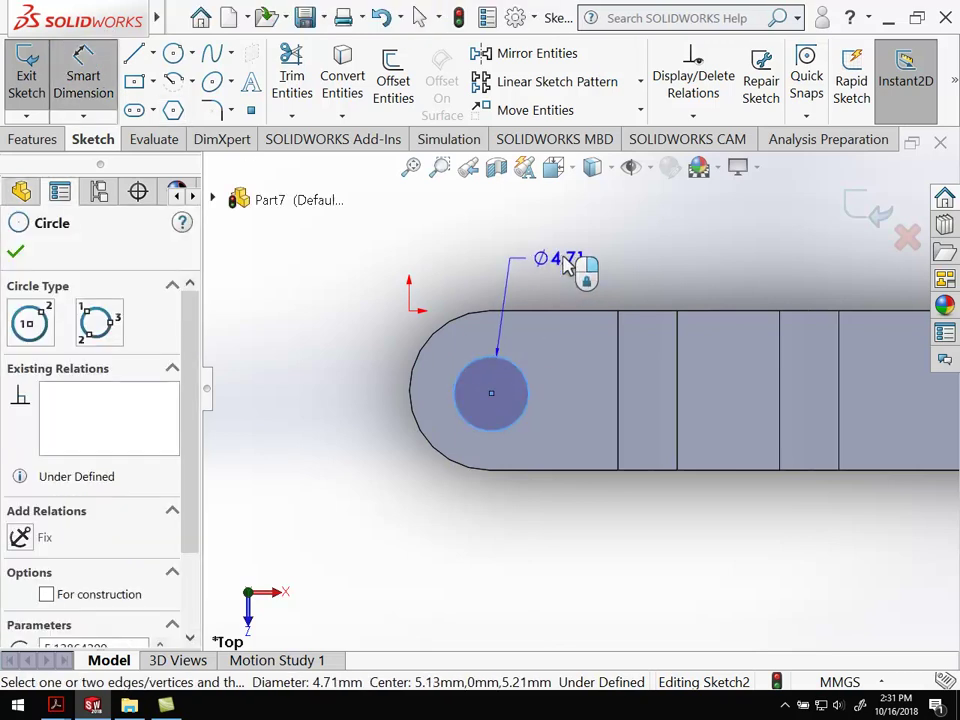
{"action": "left_click", "coordinate": [668, 266]}
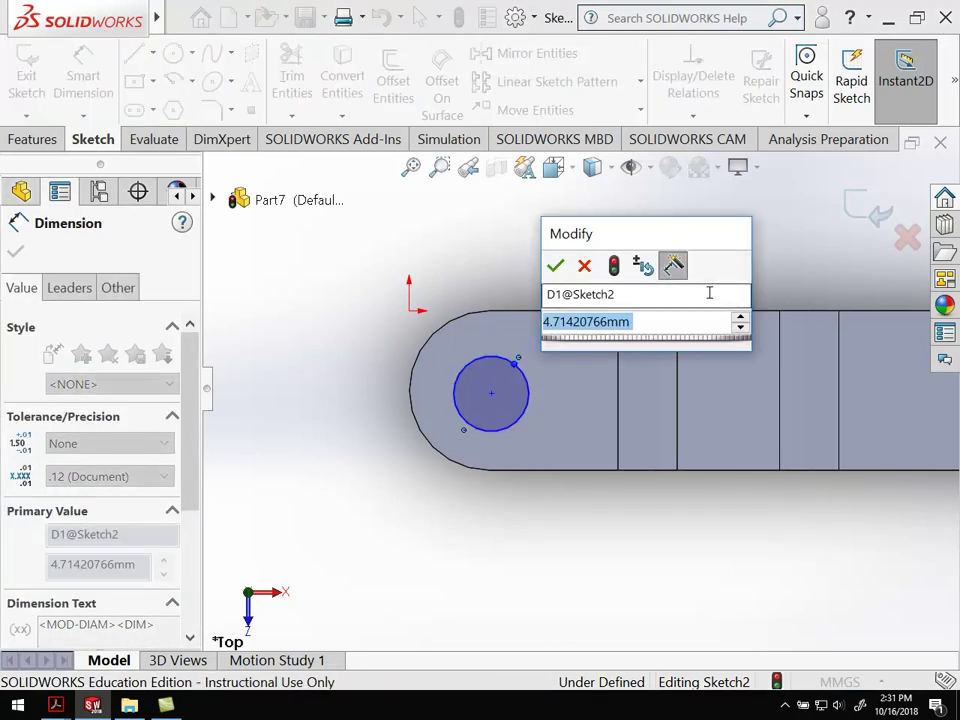
{"action": "type", "text": "5"}
{"action": "key", "text": "Return"}
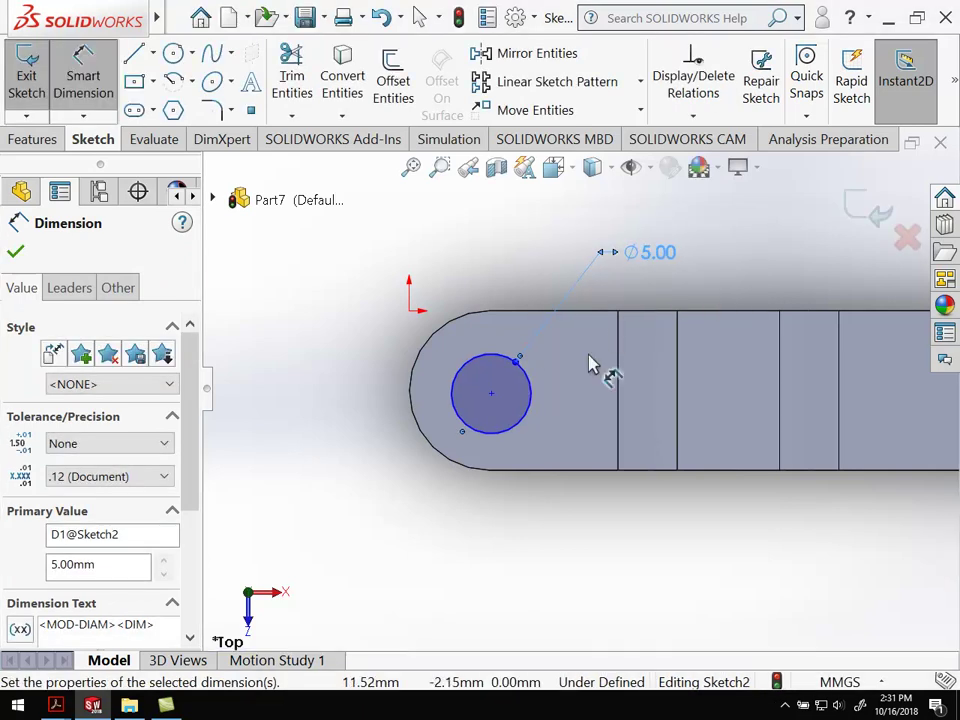
Dimension the circle's centre 5 mm vertically from the point where the rounded end meets the arm's upper long edge
{"action": "left_click", "coordinate": [491, 394]}
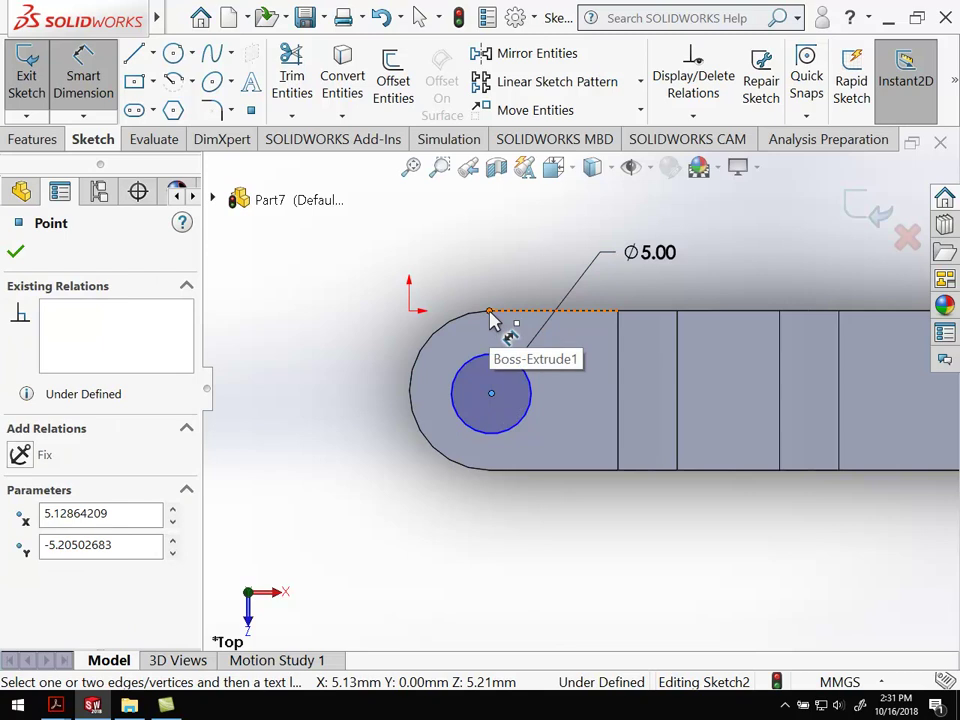
{"action": "left_click", "coordinate": [490, 311]}
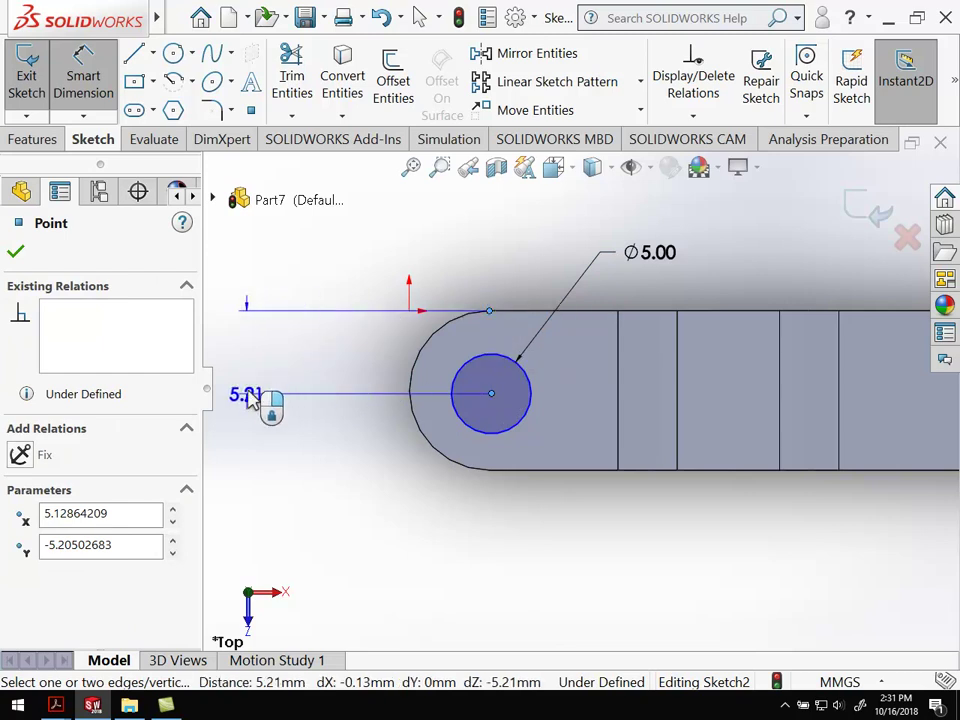
{"action": "left_click", "coordinate": [300, 362]}
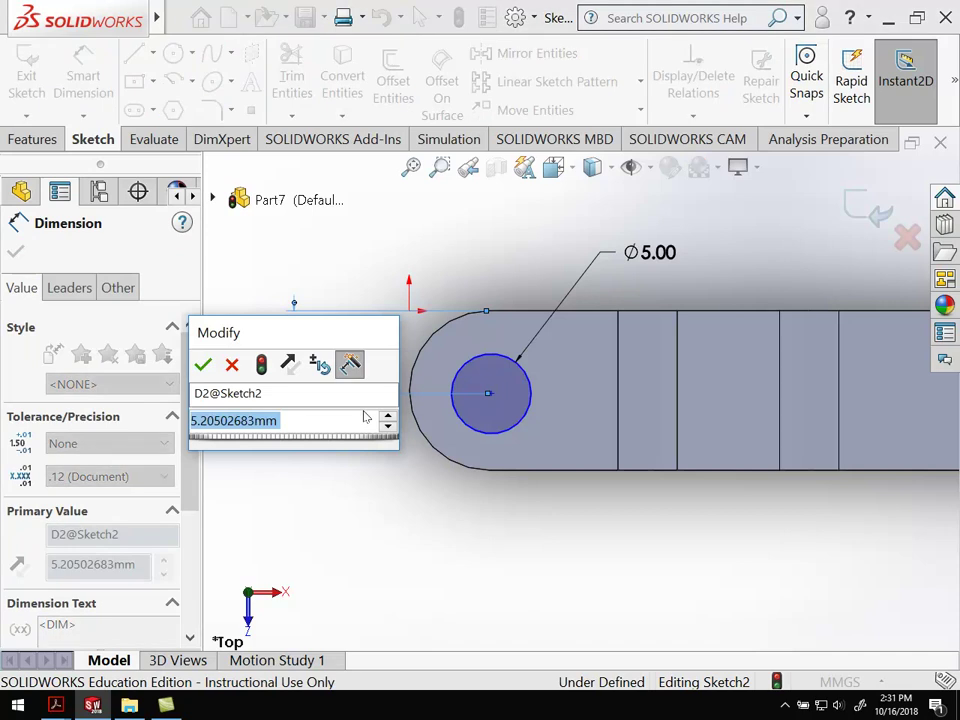
{"action": "type", "text": "5"}
{"action": "key", "text": "Return"}
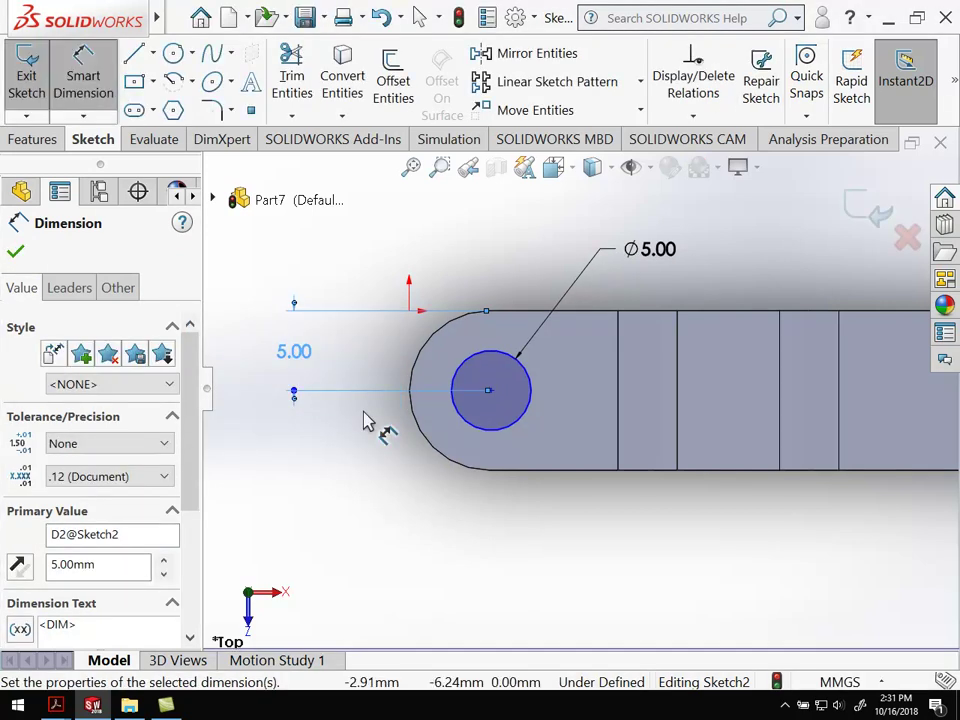
Dimension the circle's centre 5 mm horizontally from the tip of the rounded end and exit the sketch
{"action": "left_click", "coordinate": [490, 391]}
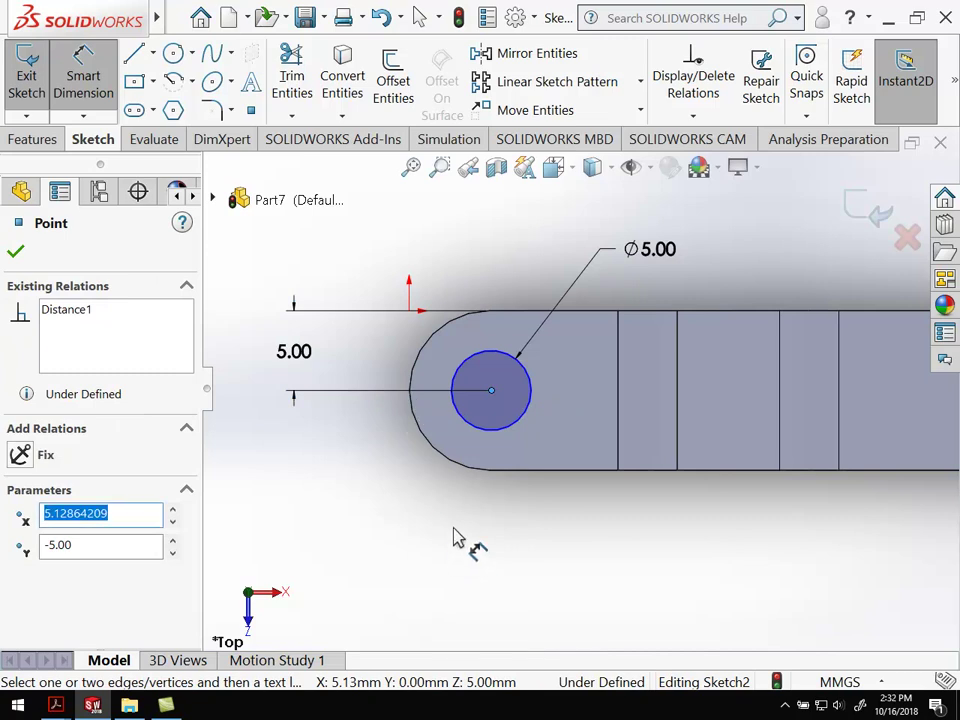
{"action": "left_click", "coordinate": [410, 391]}
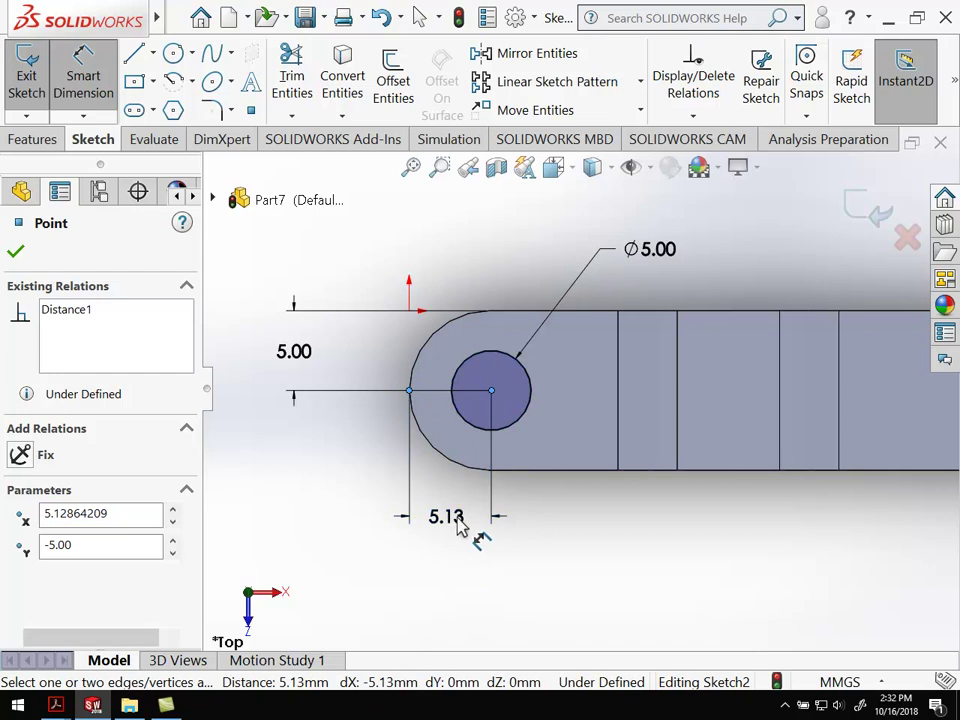
{"action": "left_click", "coordinate": [459, 529]}
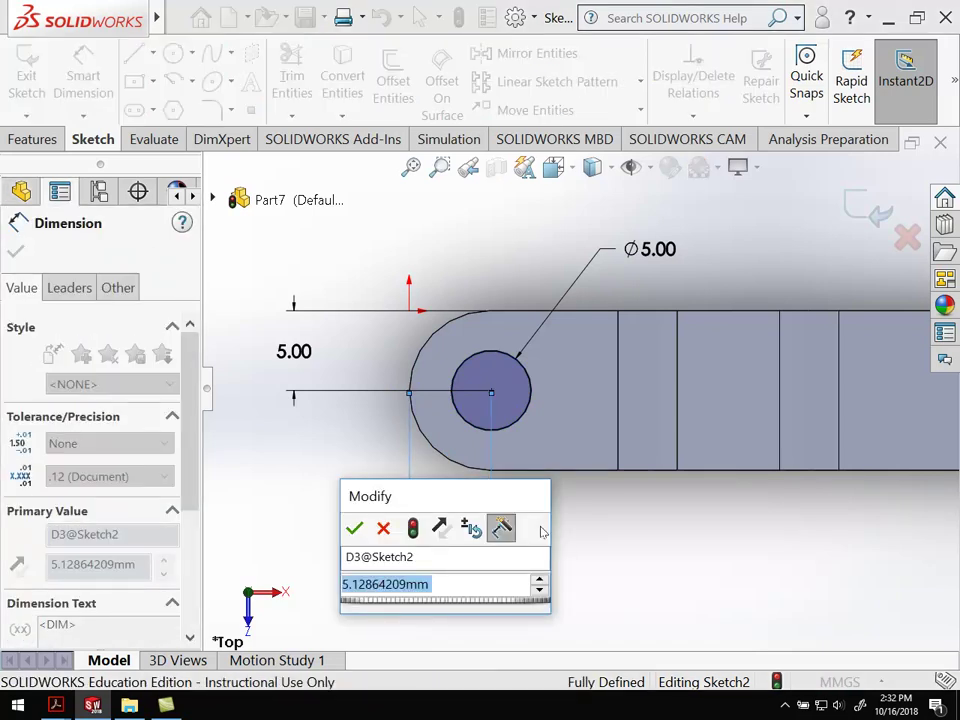
{"action": "type", "text": "5"}
{"action": "key", "text": "Return"}
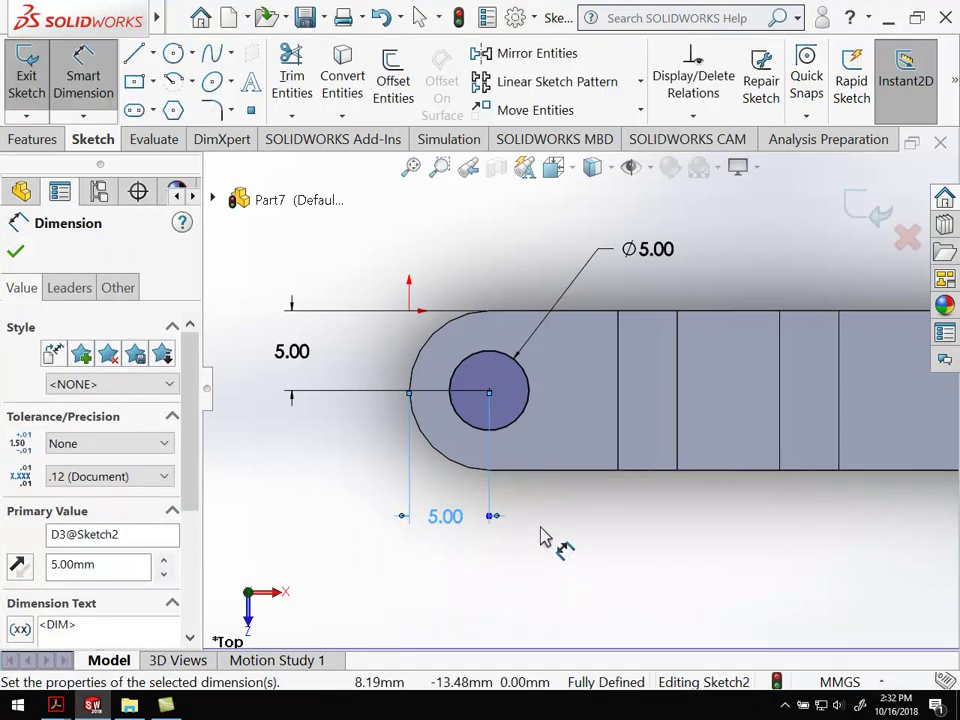
{"action": "key", "text": "Escape"}
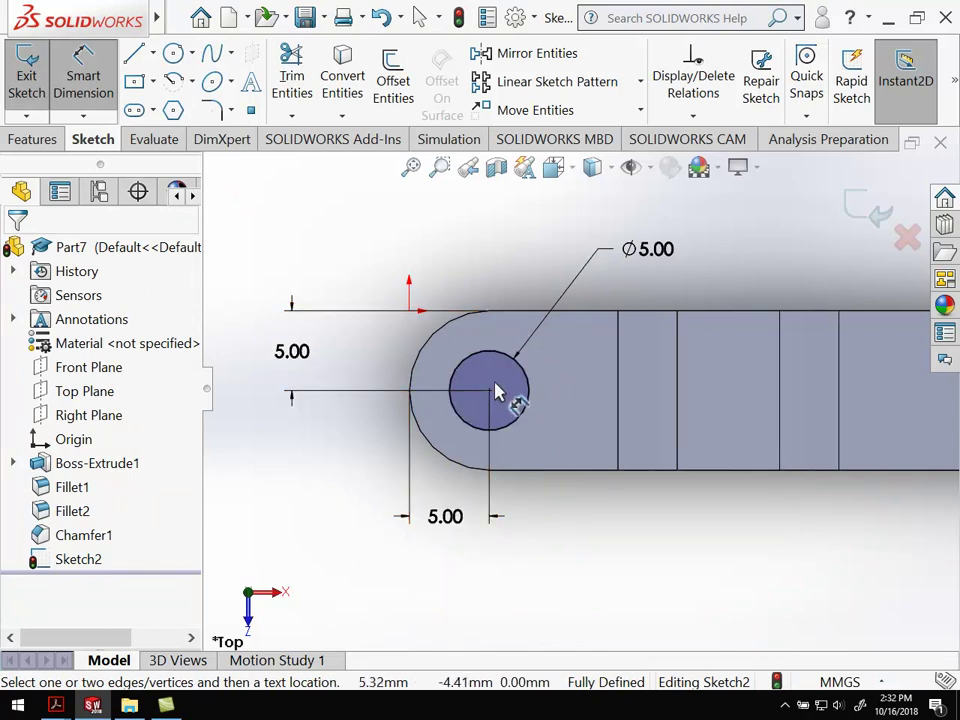
{"action": "left_click", "coordinate": [29, 70]}
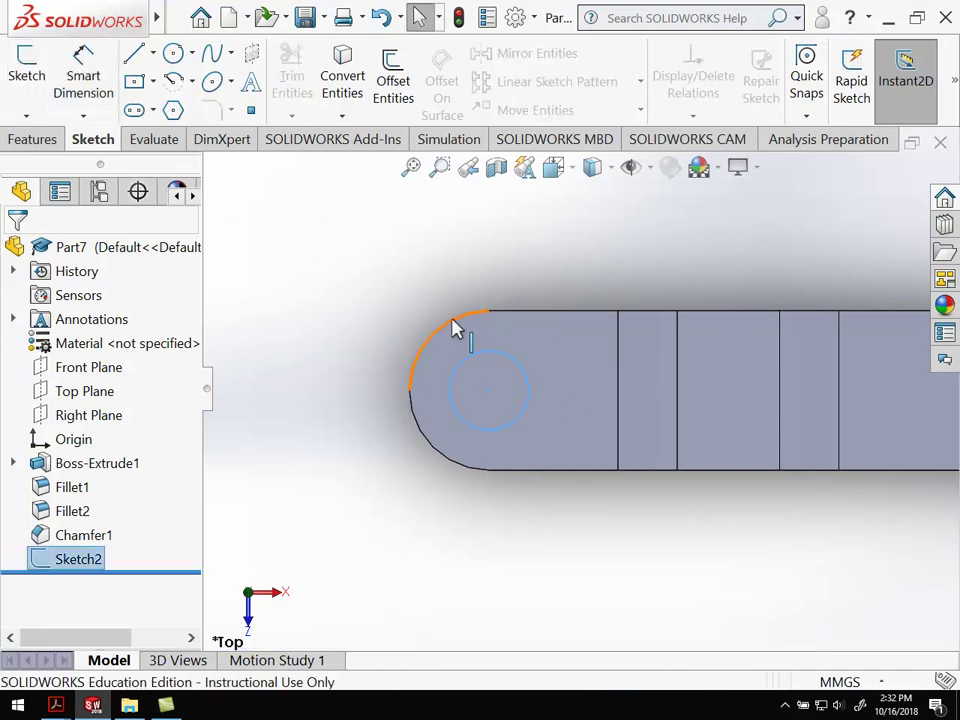
Cut-extrude the circle through the arm's rounded end with a 10 mm blind depth
{"action": "left_click", "coordinate": [34, 141]}
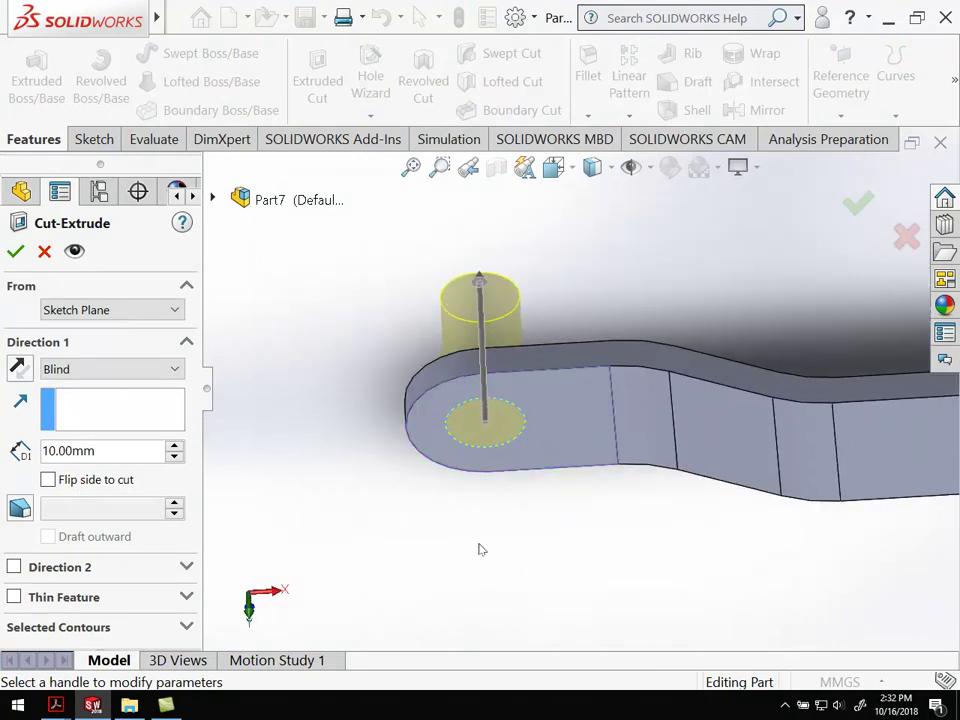
{"action": "middle_click_drag", "start_coordinate": [479, 549], "coordinate": [476, 180]}
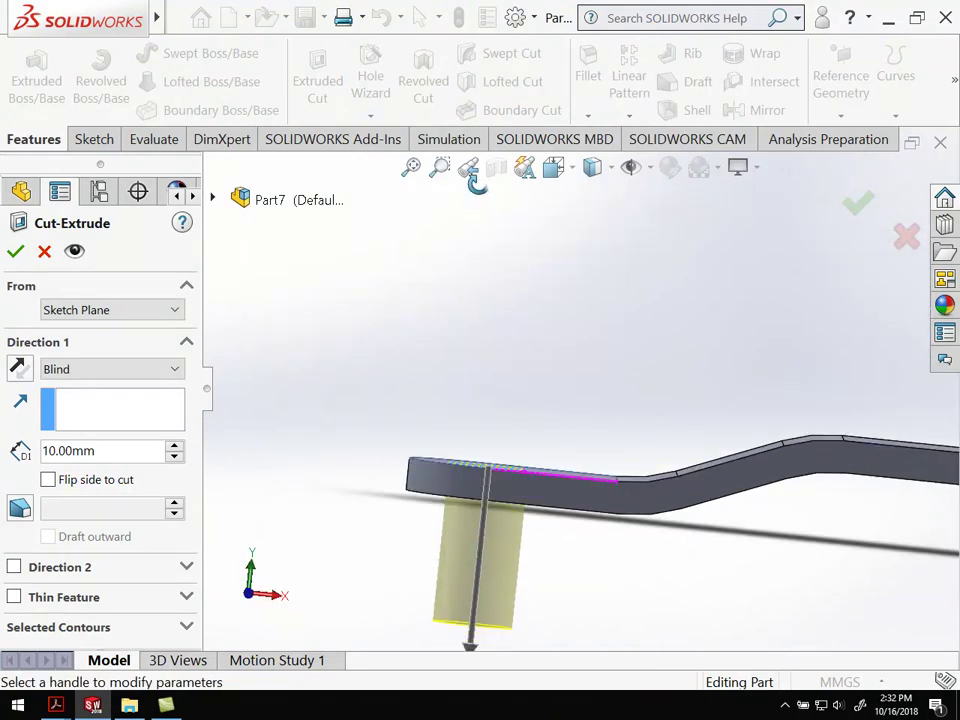
{"action": "left_click", "coordinate": [15, 251]}
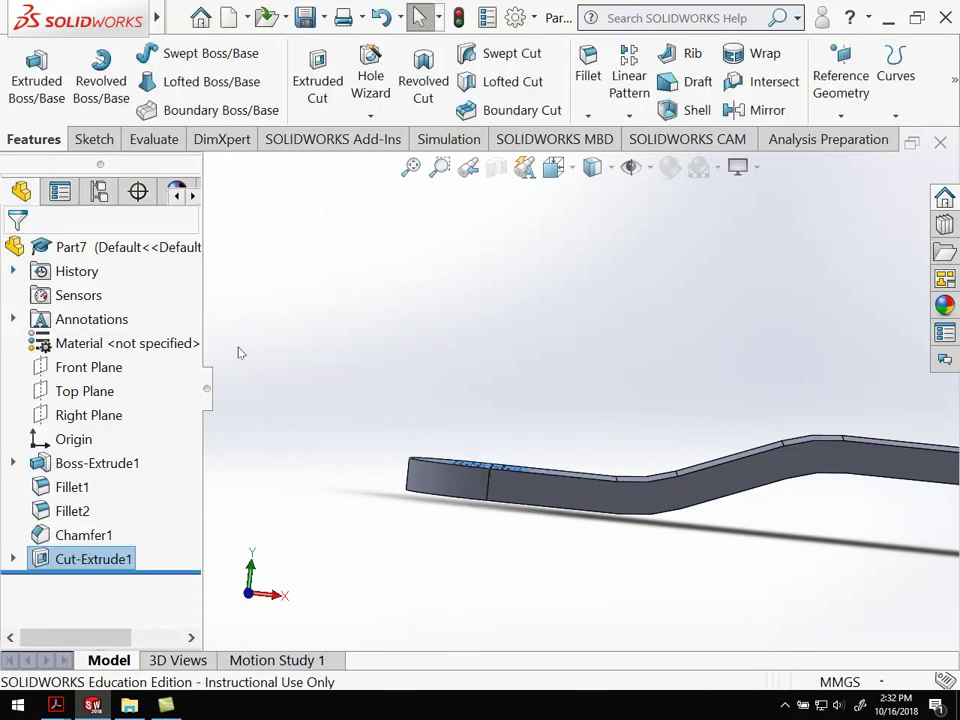
Compare the arm in isometric view with Arm.PDF and save the part as Arm in the Water Wheel folder
{"action": "left_click", "coordinate": [555, 167]}
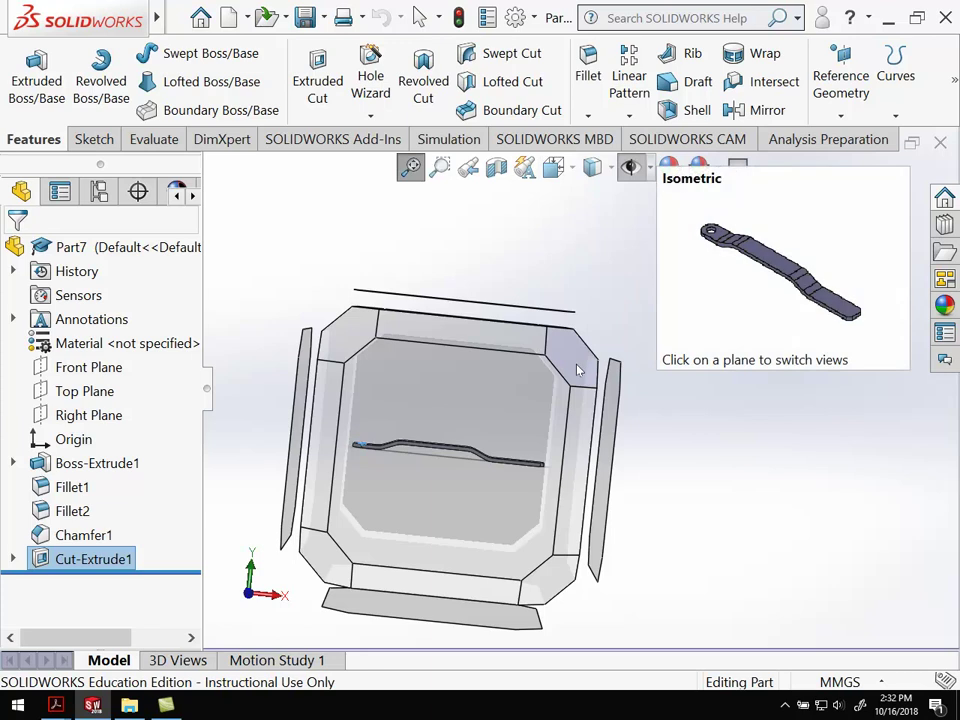
{"action": "left_click", "coordinate": [579, 369]}
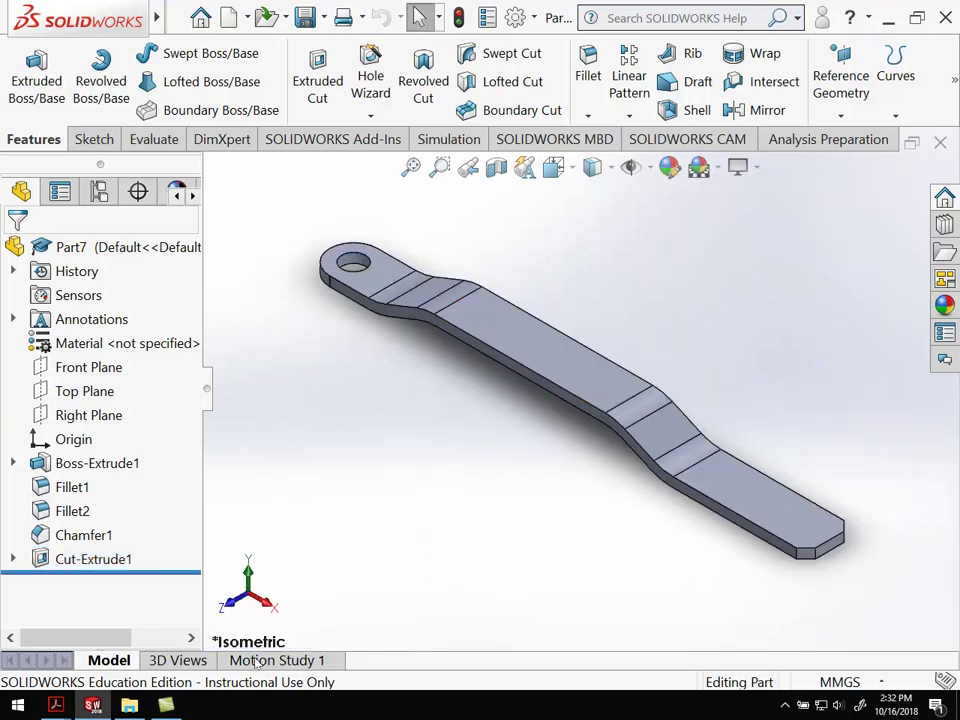
{"action": "left_click", "coordinate": [56, 705]}
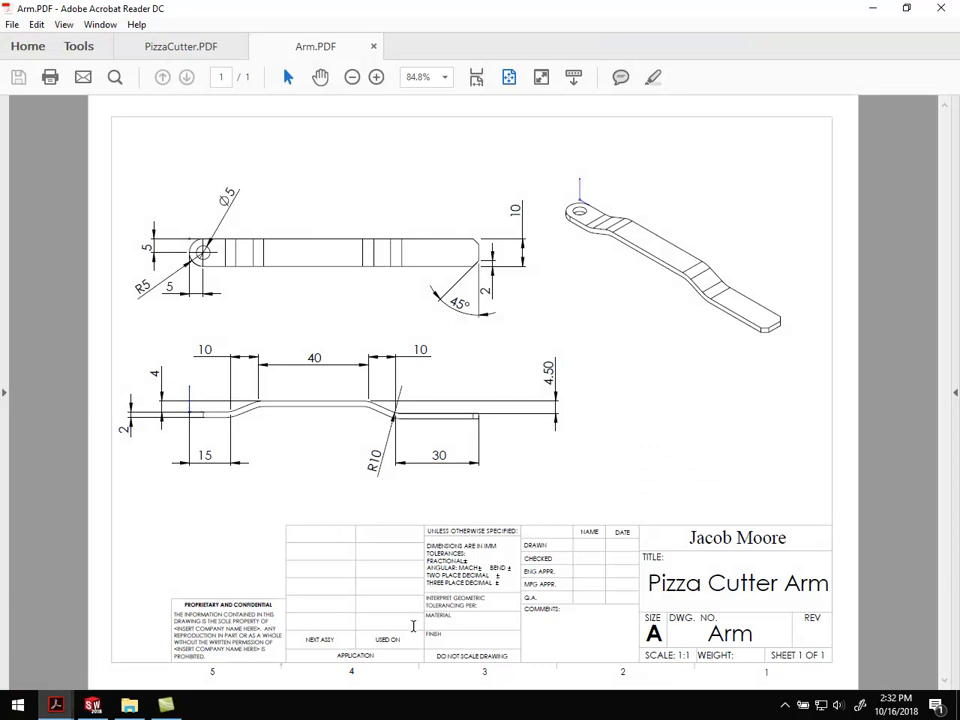
{"action": "left_click", "coordinate": [92, 705]}
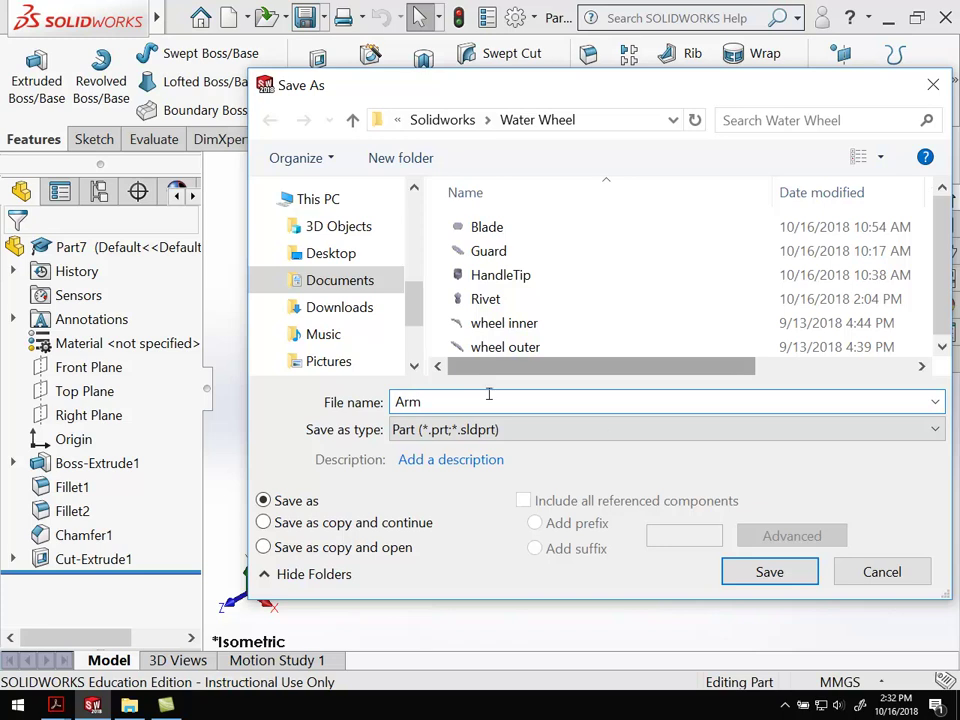
{"action": "left_click", "coordinate": [766, 571]}
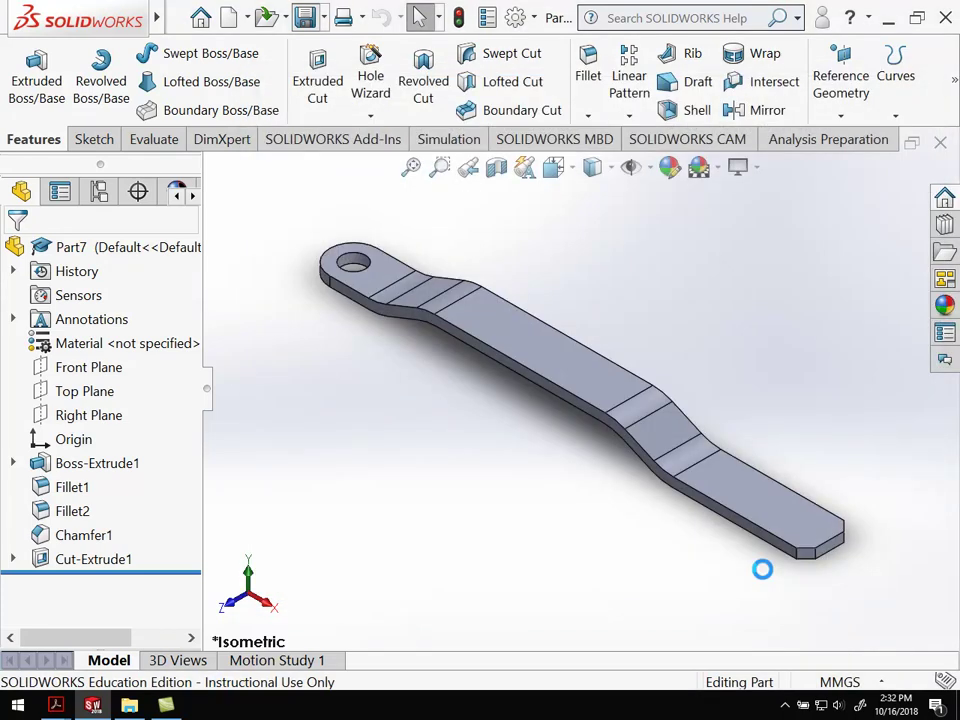